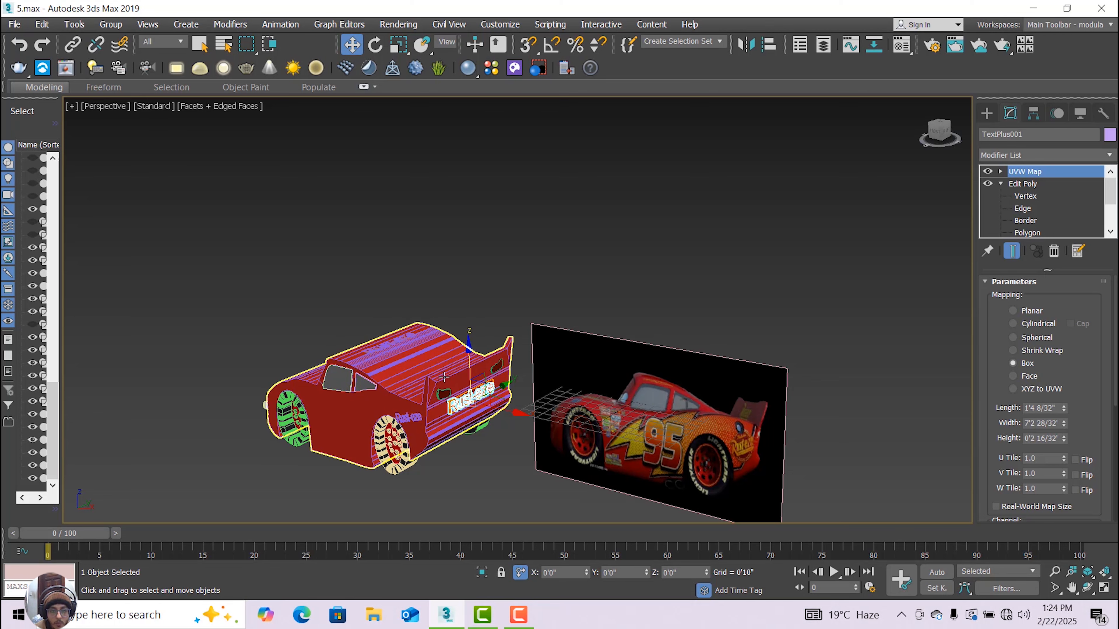
- Change the raised Rust-eze lettering on the car's roof to read 95
{"action": "scroll", "coordinate": [383, 340], "scroll_direction": "up", "scroll_amount": 4}
{"action": "left_click", "coordinate": [387, 349]}
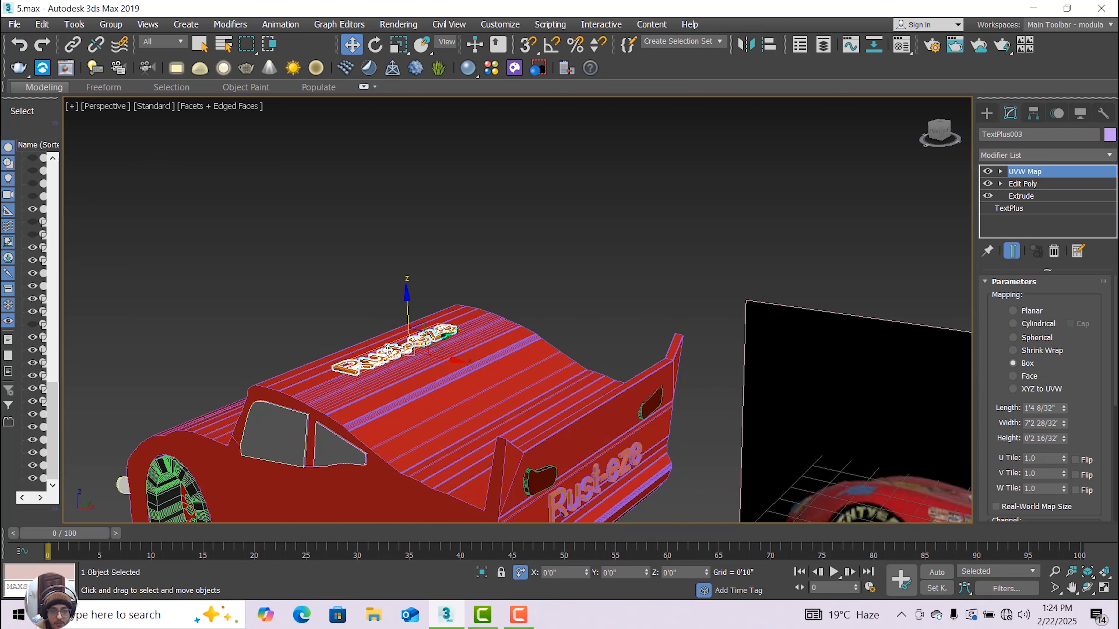
{"action": "left_click", "coordinate": [1087, 587]}
{"action": "left_click_drag", "start_coordinate": [562, 385], "coordinate": [516, 419]}
{"action": "left_click", "coordinate": [350, 44]}
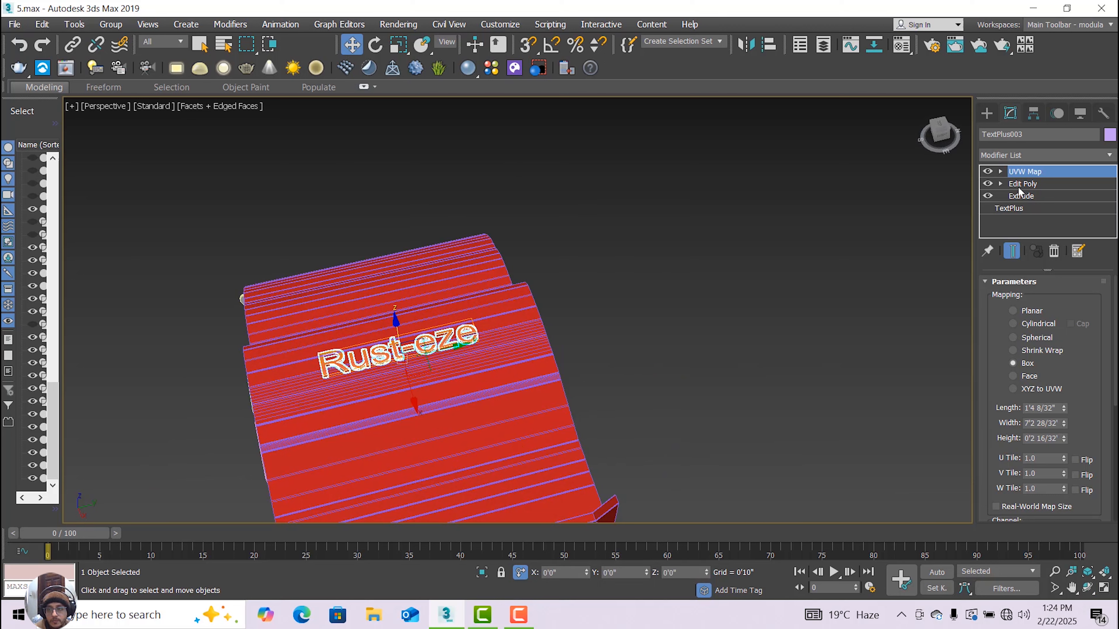
{"action": "left_click", "coordinate": [1017, 208]}
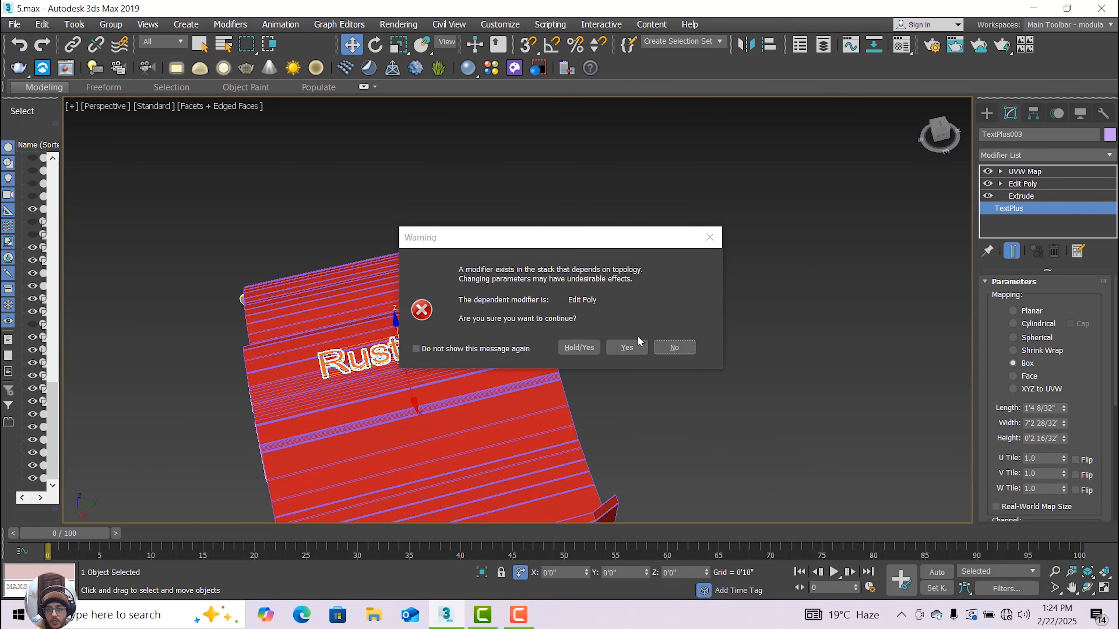
{"action": "left_click", "coordinate": [635, 345]}
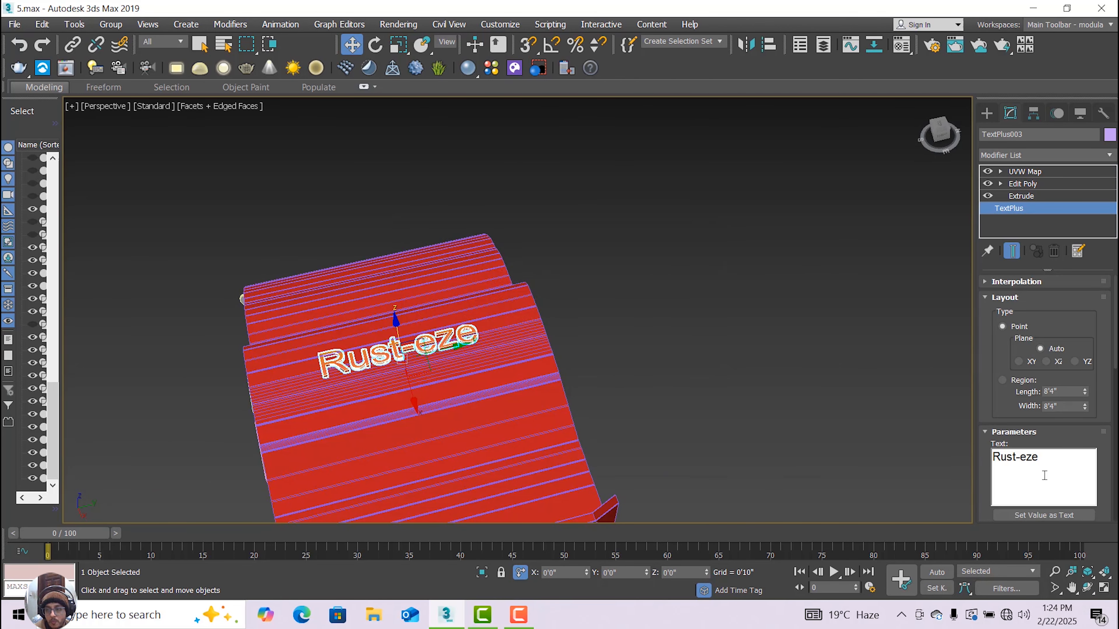
{"action": "key", "text": "ctrl+a"}
{"action": "key", "text": "BackSpace"}
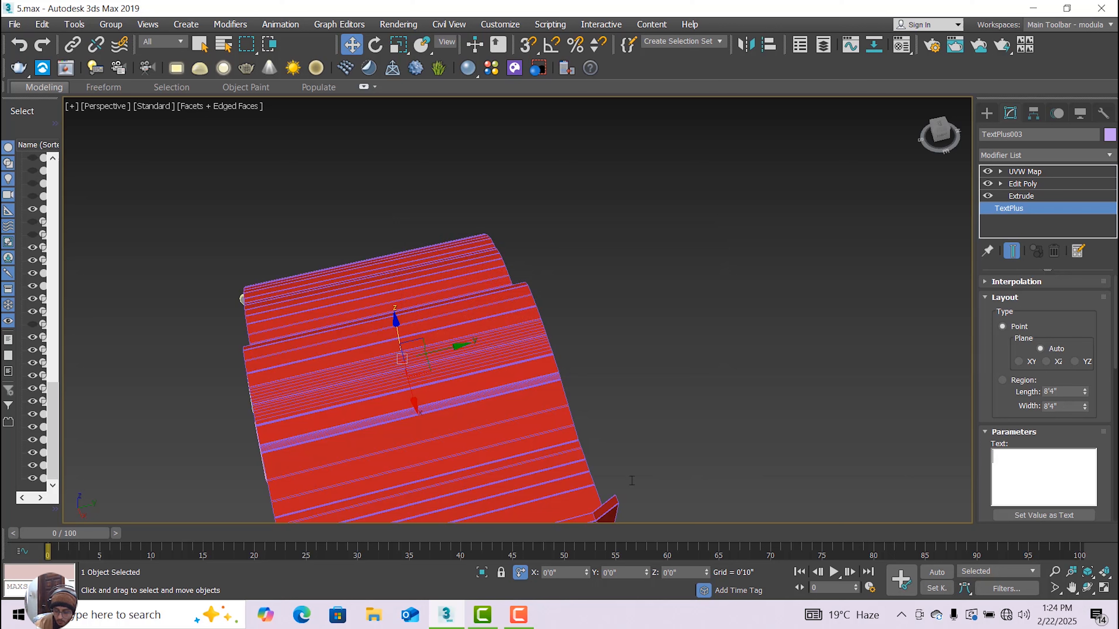
{"action": "type", "text": "09"}
{"action": "key", "text": "BackSpace"}
{"action": "key", "text": "BackSpace"}
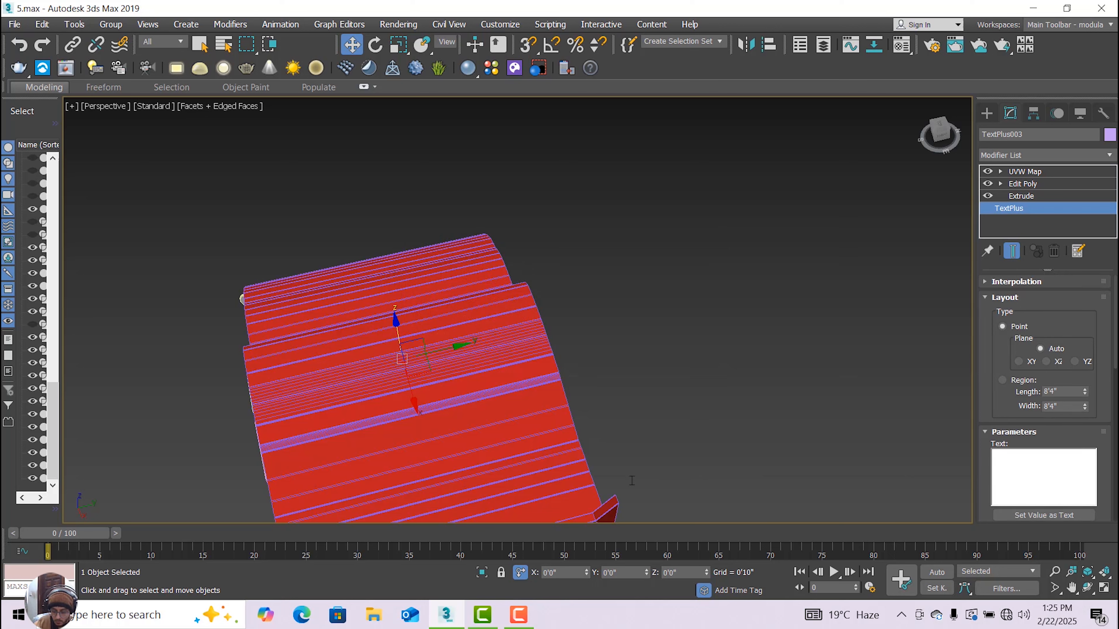
{"action": "type", "text": "95"}
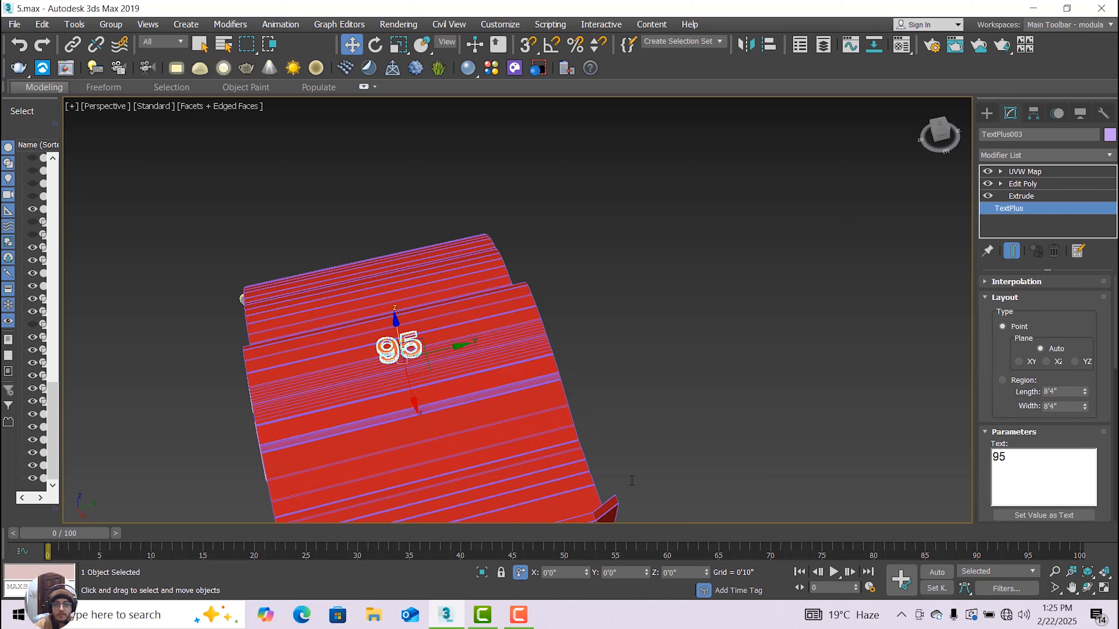
{"action": "left_click", "coordinate": [756, 429]}
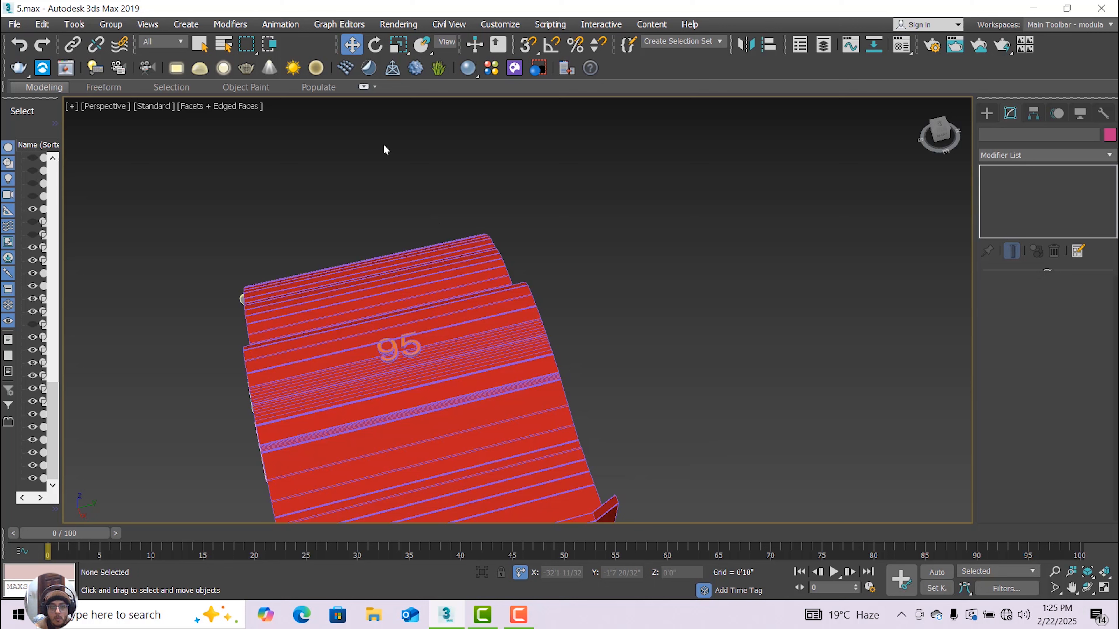
- Scale the roof's 95 text up uniformly and shift it about 0'8" toward the rear along X
{"action": "left_click", "coordinate": [397, 349]}
{"action": "left_click", "coordinate": [398, 44]}
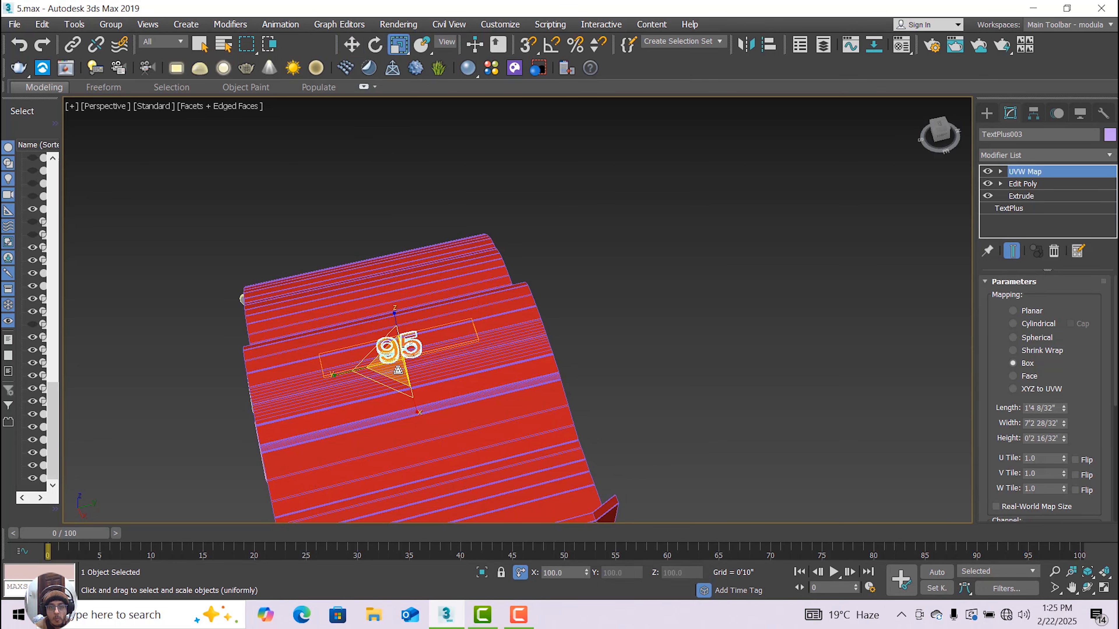
{"action": "left_click_drag", "start_coordinate": [392, 349], "coordinate": [391, 334]}
{"action": "left_click", "coordinate": [352, 44]}
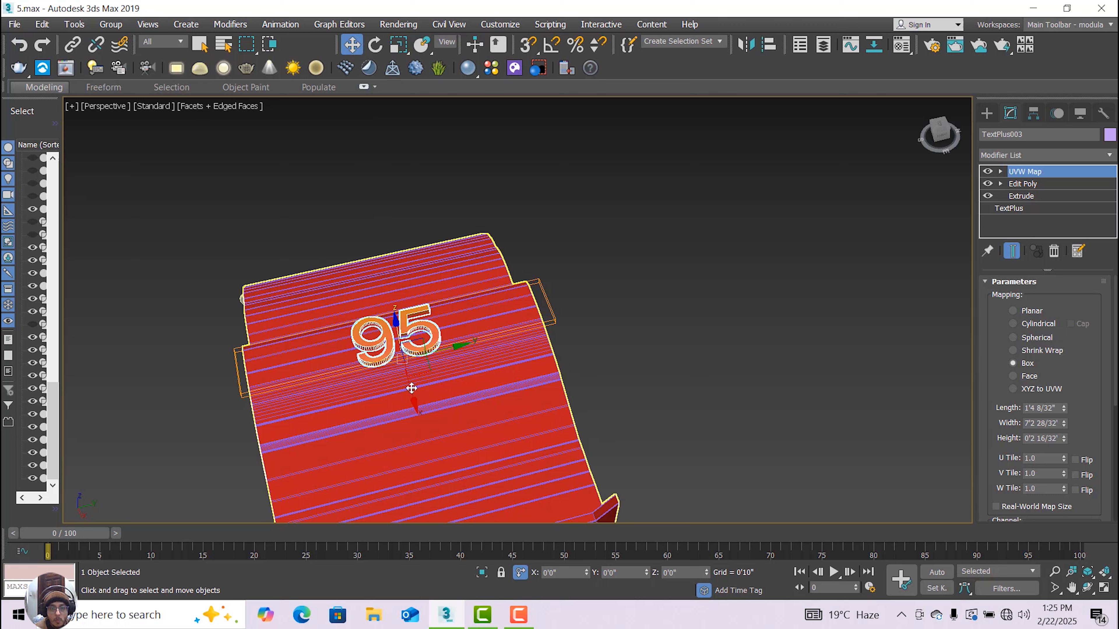
{"action": "left_click_drag", "start_coordinate": [412, 387], "coordinate": [418, 405]}
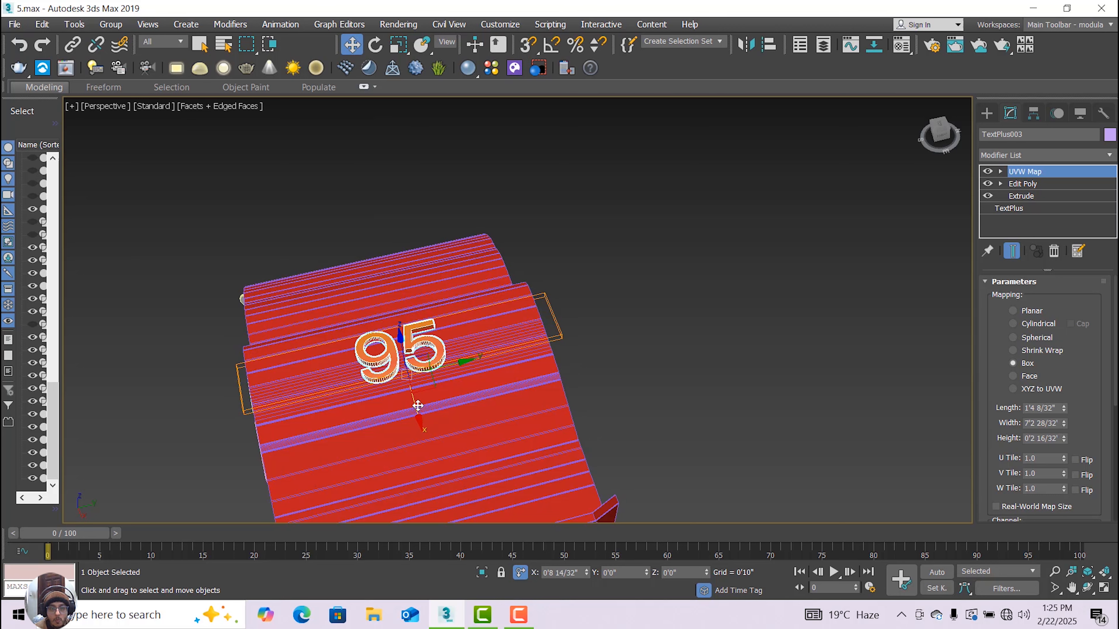
{"action": "scroll", "coordinate": [418, 405], "scroll_direction": "down", "scroll_amount": 8}
{"action": "left_click", "coordinate": [705, 461]}
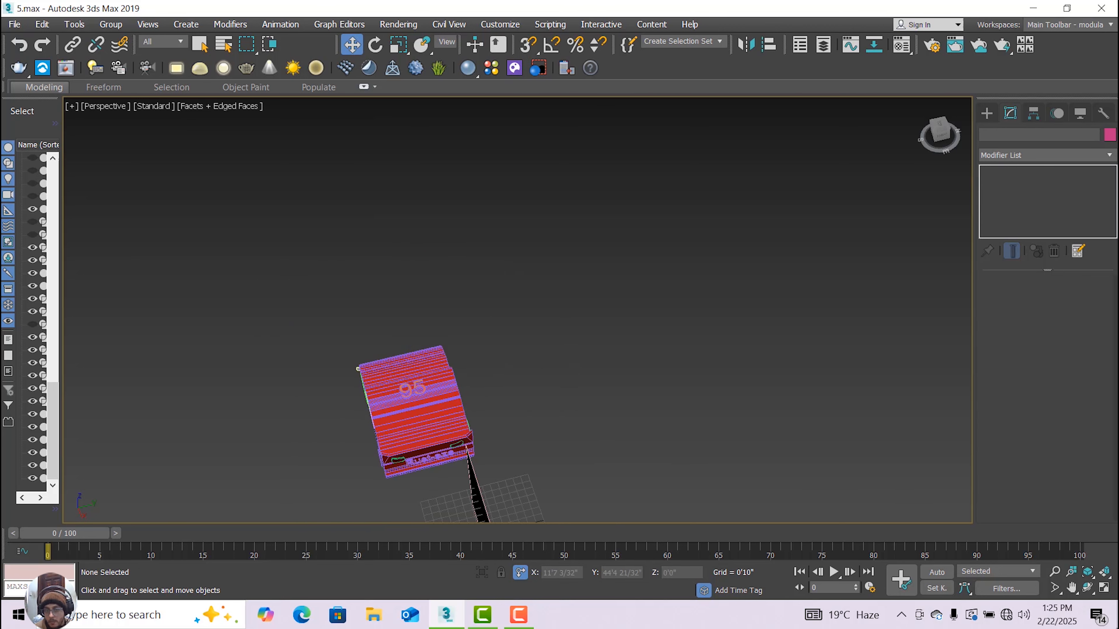
- Clone the roof's 95 text as one independent copy, offset along Y past the side of the car
{"action": "left_click", "coordinate": [1088, 588]}
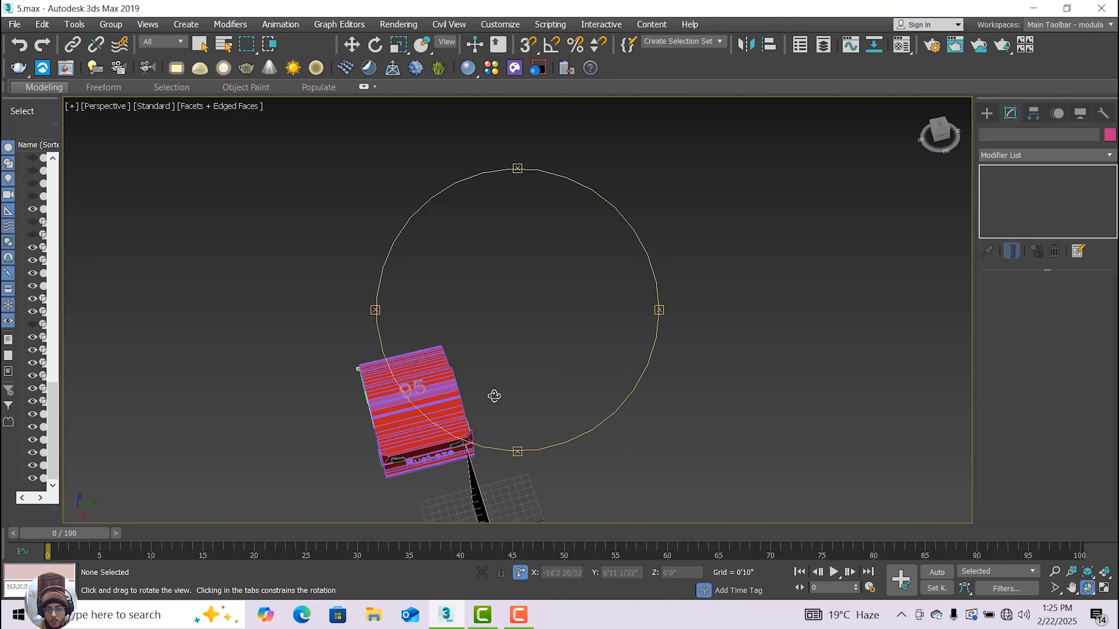
{"action": "left_click_drag", "start_coordinate": [495, 397], "coordinate": [591, 375]}
{"action": "scroll", "coordinate": [592, 376], "scroll_direction": "up", "scroll_amount": 4}
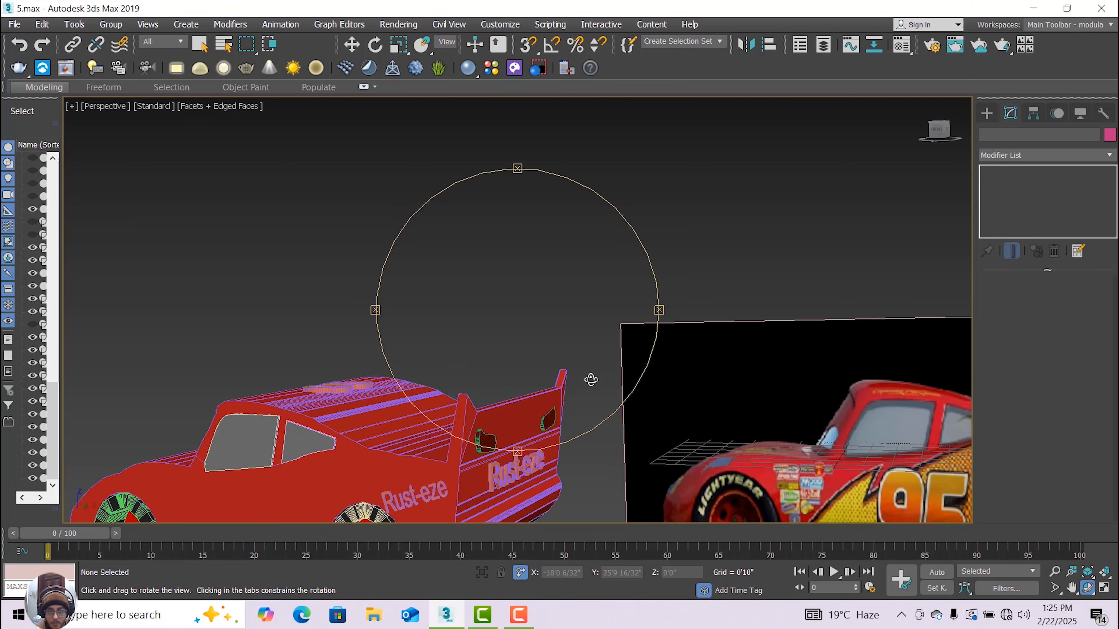
{"action": "left_click", "coordinate": [351, 44]}
{"action": "left_click", "coordinate": [363, 383]}
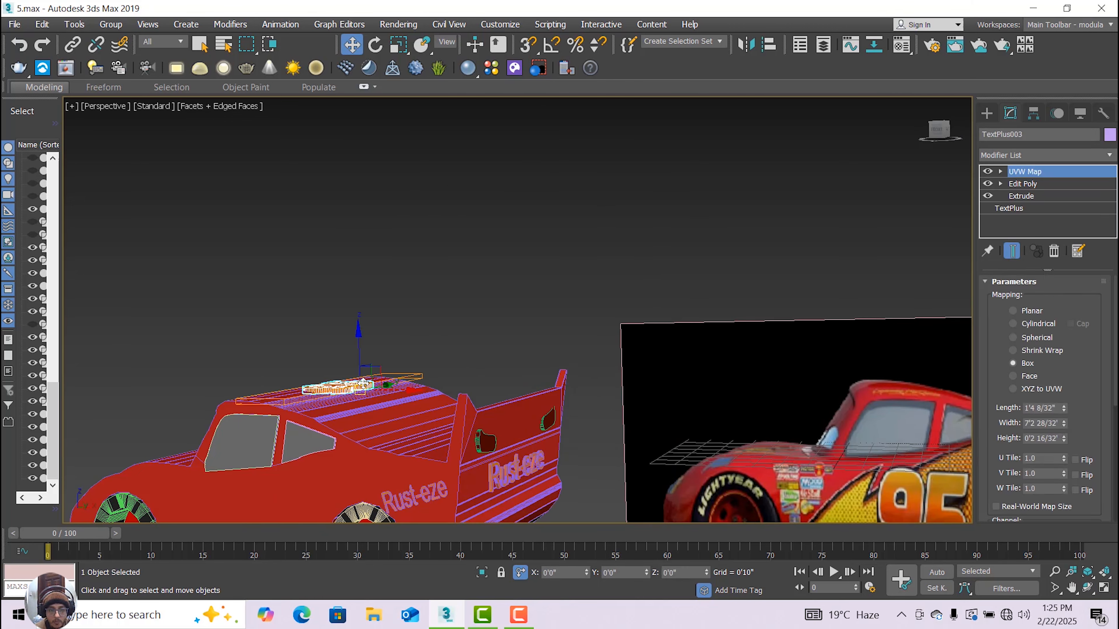
{"action": "left_click_drag", "start_coordinate": [385, 383], "coordinate": [234, 394], "text": "shift"}
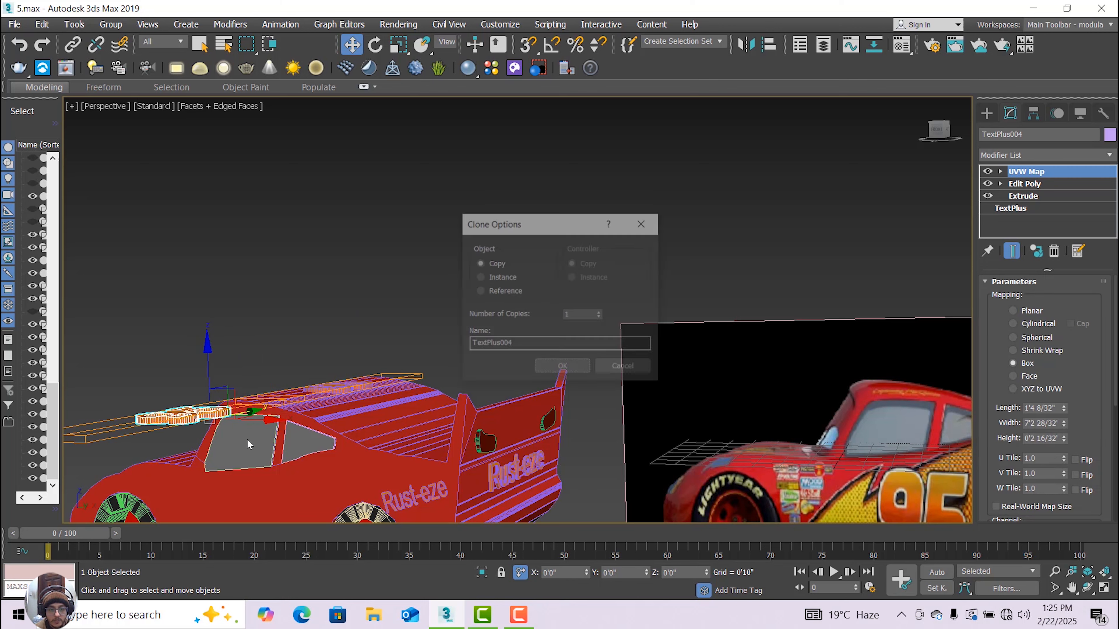
{"action": "left_click", "coordinate": [563, 368]}
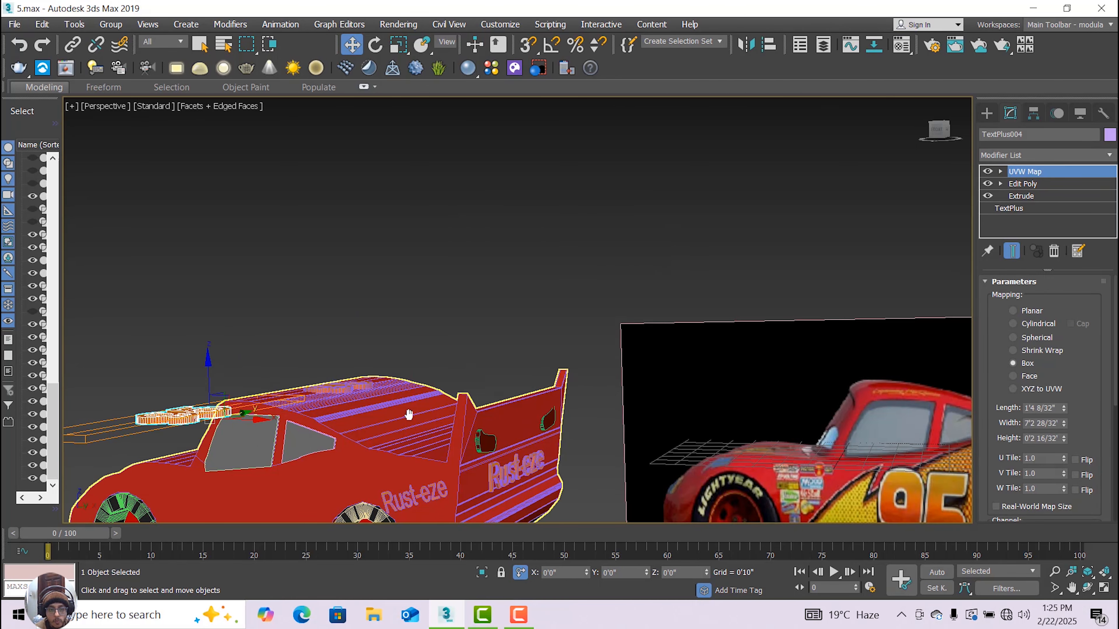
- Rotate the copied 95 by 90 degrees about Y and about -90 degrees about Z so it stands parallel to the car's side
{"action": "middle_click_drag", "start_coordinate": [280, 340], "coordinate": [368, 309]}
{"action": "left_click", "coordinate": [375, 44]}
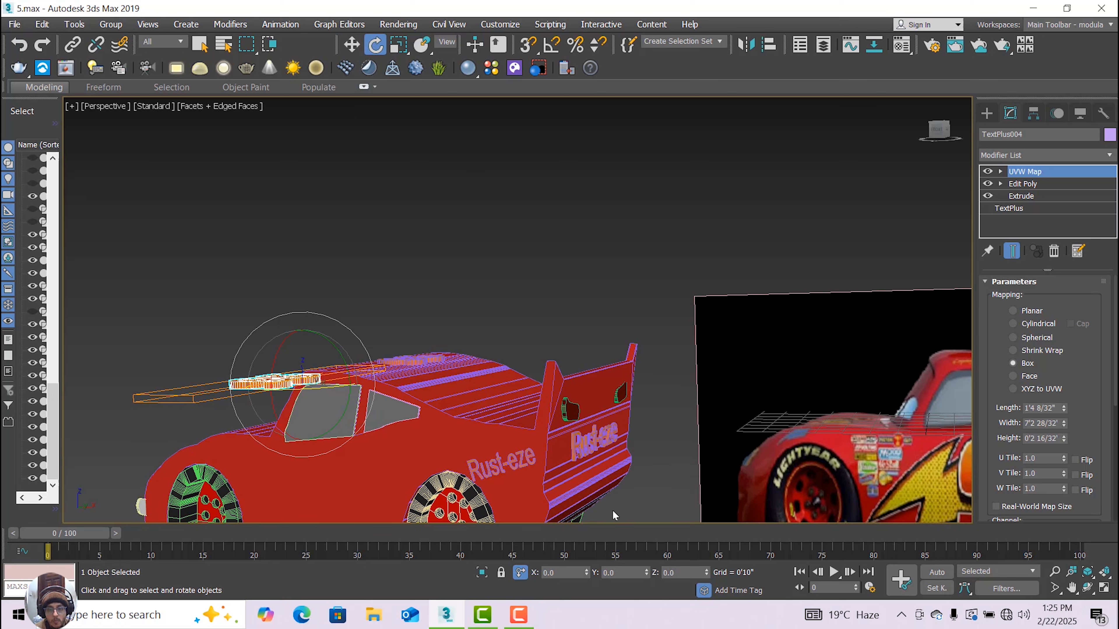
{"action": "left_click_drag", "start_coordinate": [646, 573], "coordinate": [806, 97]}
{"action": "left_click_drag", "start_coordinate": [810, 44], "coordinate": [811, 46]}
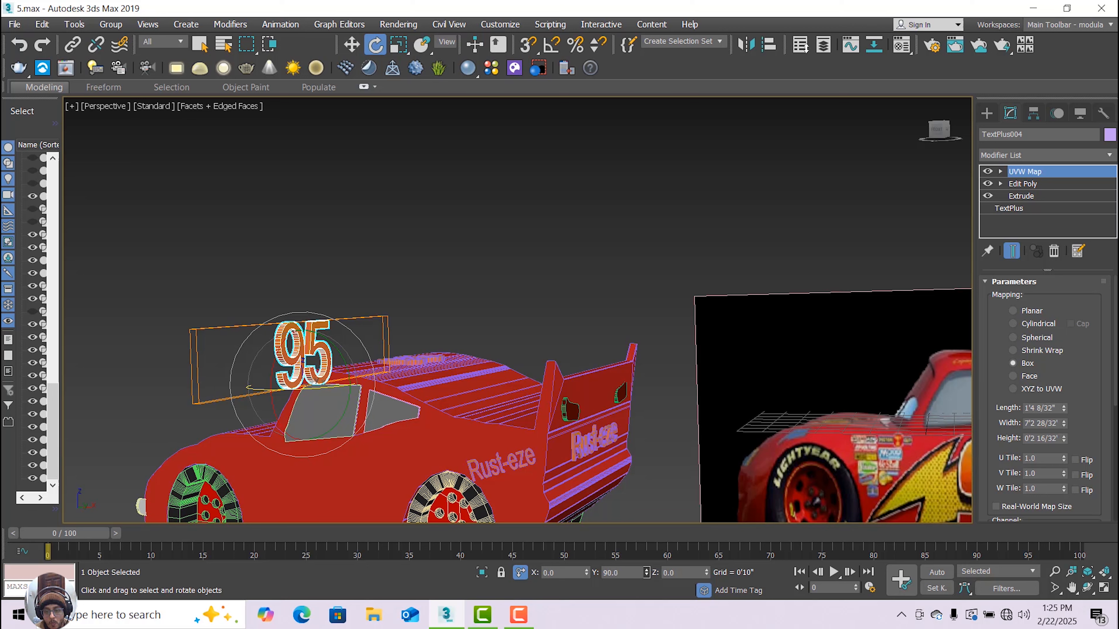
{"action": "left_click_drag", "start_coordinate": [807, 47], "coordinate": [807, 46]}
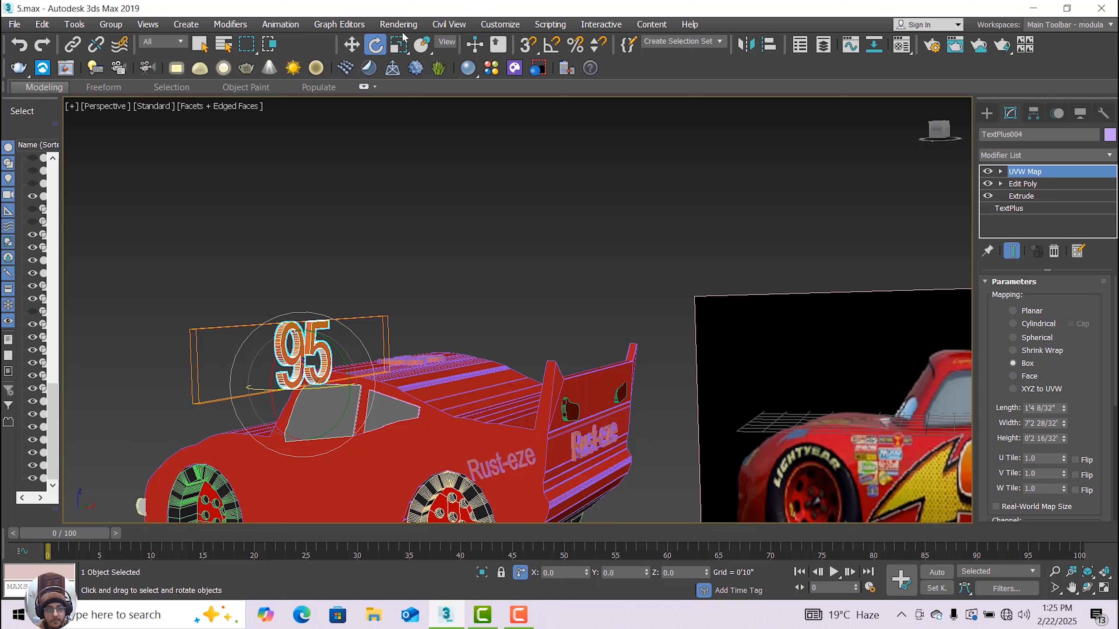
{"action": "left_click_drag", "start_coordinate": [709, 574], "coordinate": [670, 508]}
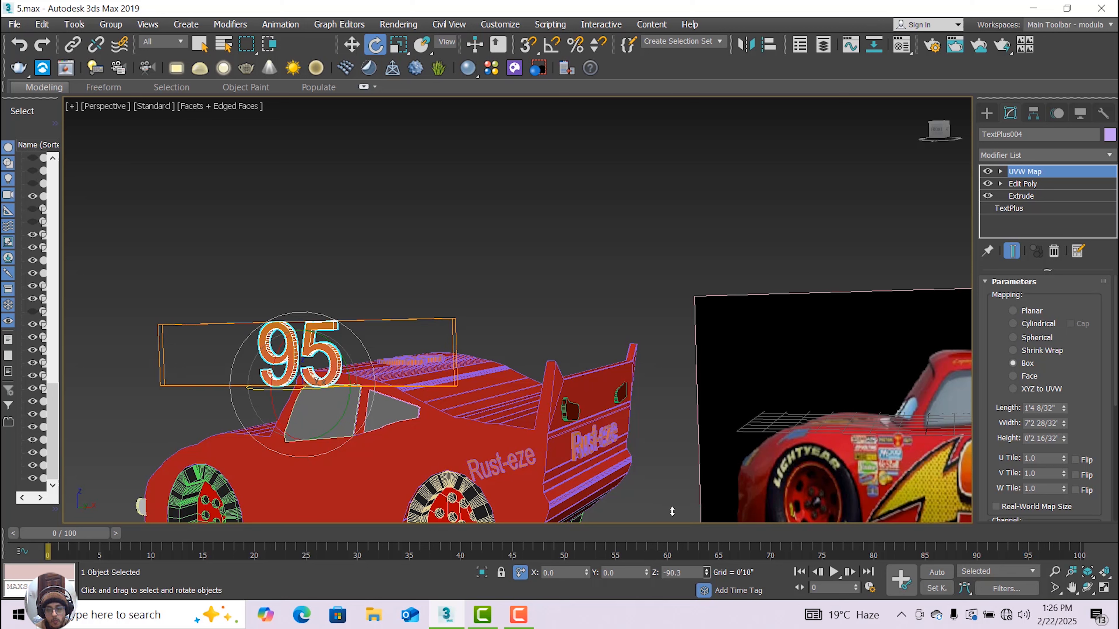
{"action": "left_click_drag", "start_coordinate": [672, 509], "coordinate": [672, 511]}
{"action": "left_click_drag", "start_coordinate": [673, 509], "coordinate": [673, 510]}
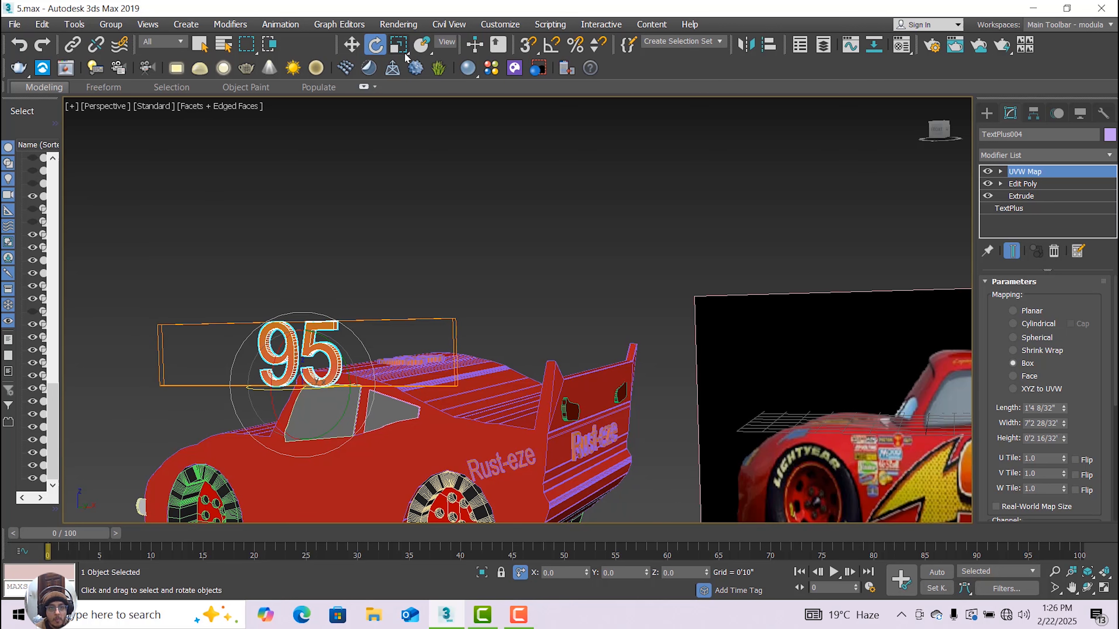
- Lower the upright 95 to door height and position it just ahead of the rear wheel
{"action": "left_click", "coordinate": [352, 45]}
{"action": "middle_click_drag", "start_coordinate": [382, 259], "coordinate": [496, 206]}
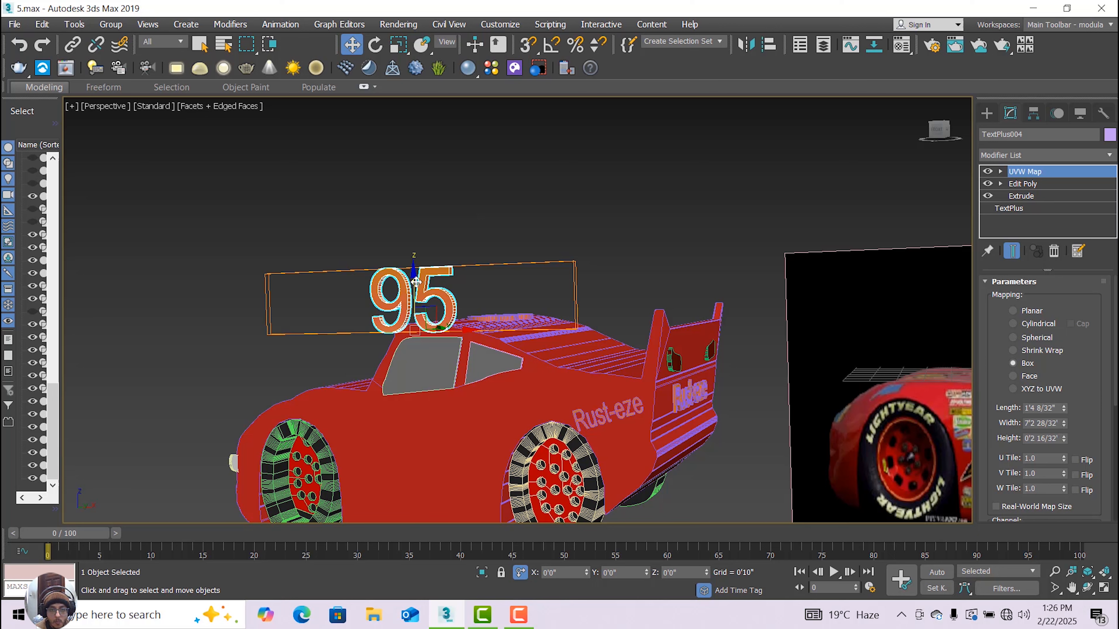
{"action": "left_click_drag", "start_coordinate": [415, 282], "coordinate": [423, 443]}
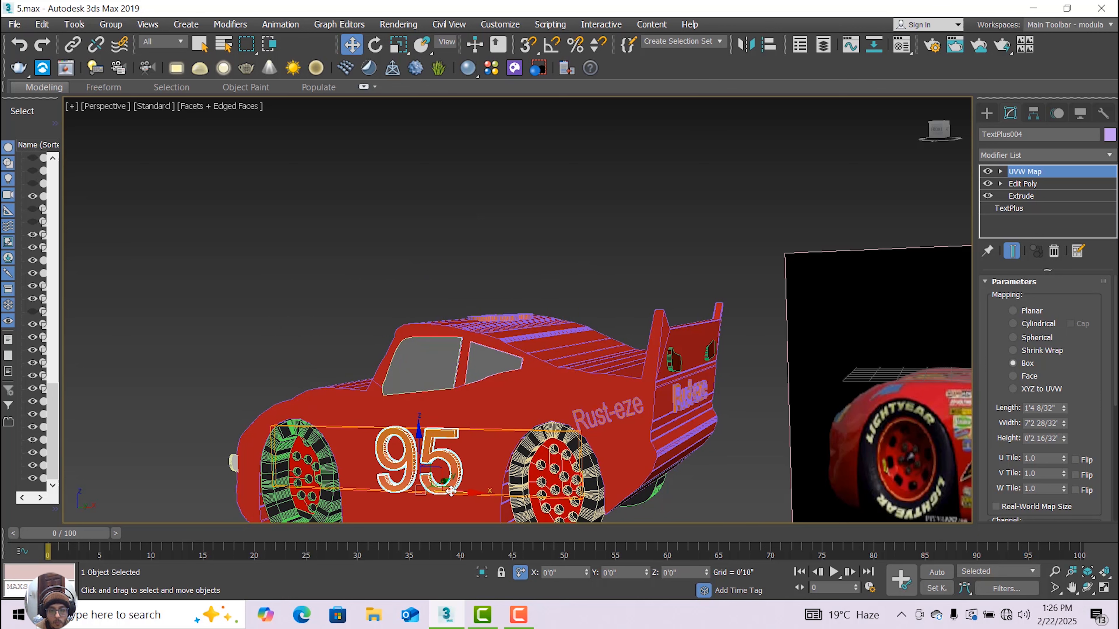
{"action": "left_click_drag", "start_coordinate": [451, 492], "coordinate": [490, 457]}
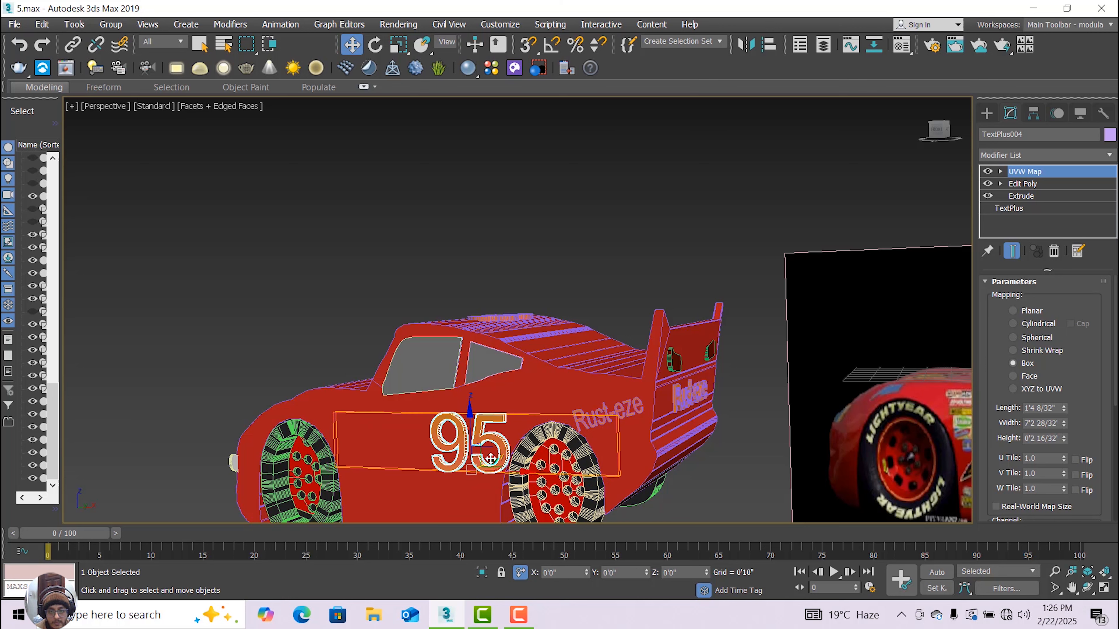
- Fit the side 95 against the body panel along Y and shift it about 0'9" toward the front along X
{"action": "left_click", "coordinate": [1072, 588]}
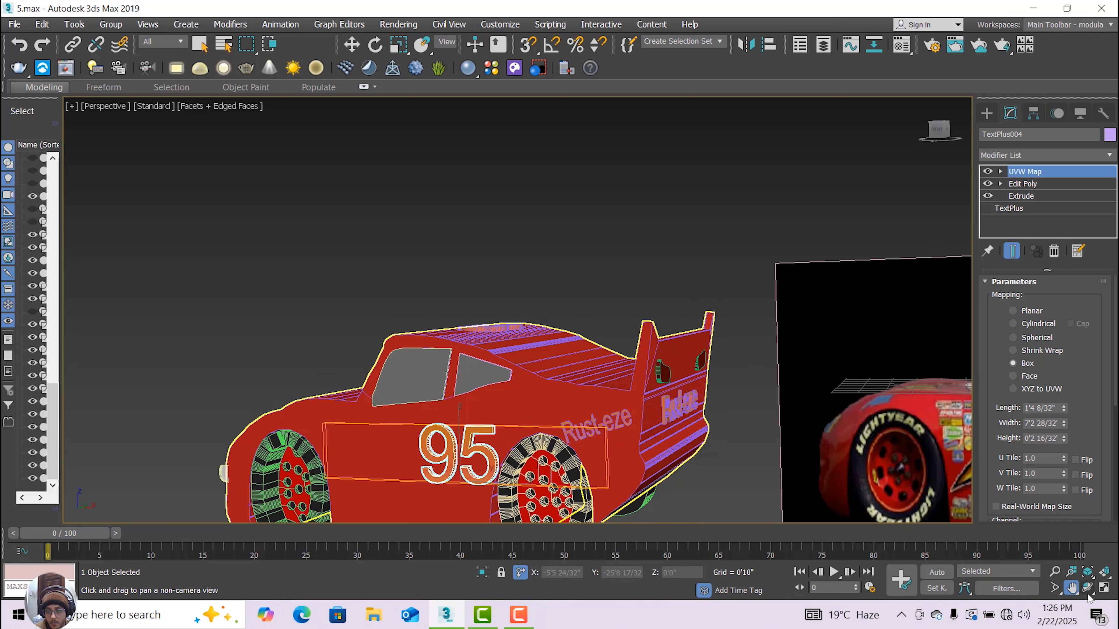
{"action": "left_click", "coordinate": [1087, 589]}
{"action": "left_click_drag", "start_coordinate": [556, 397], "coordinate": [521, 390]}
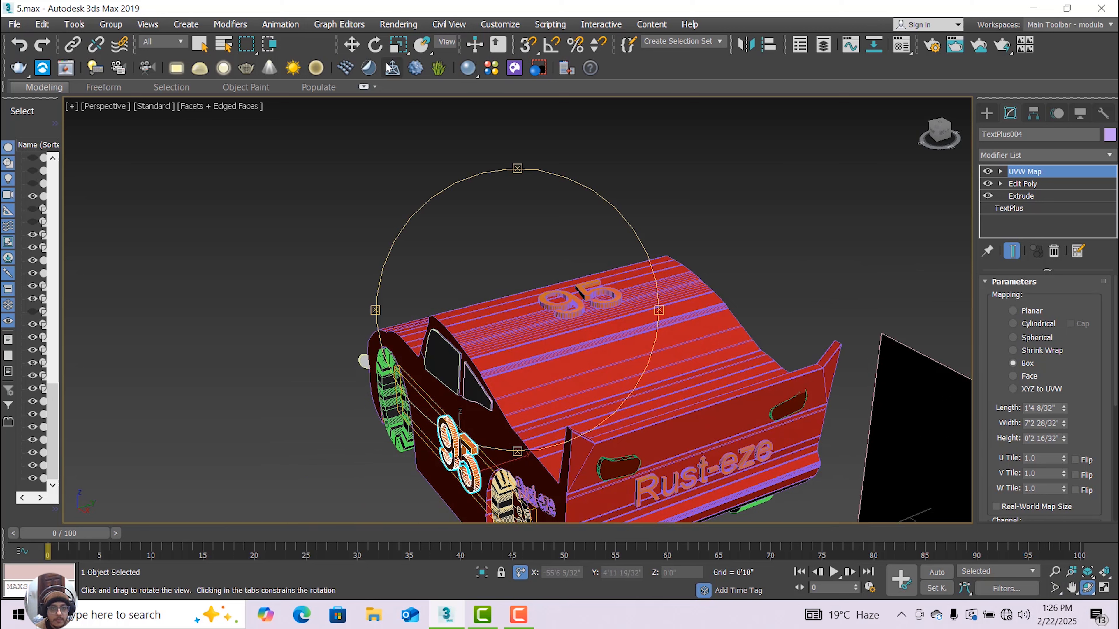
{"action": "left_click", "coordinate": [351, 45]}
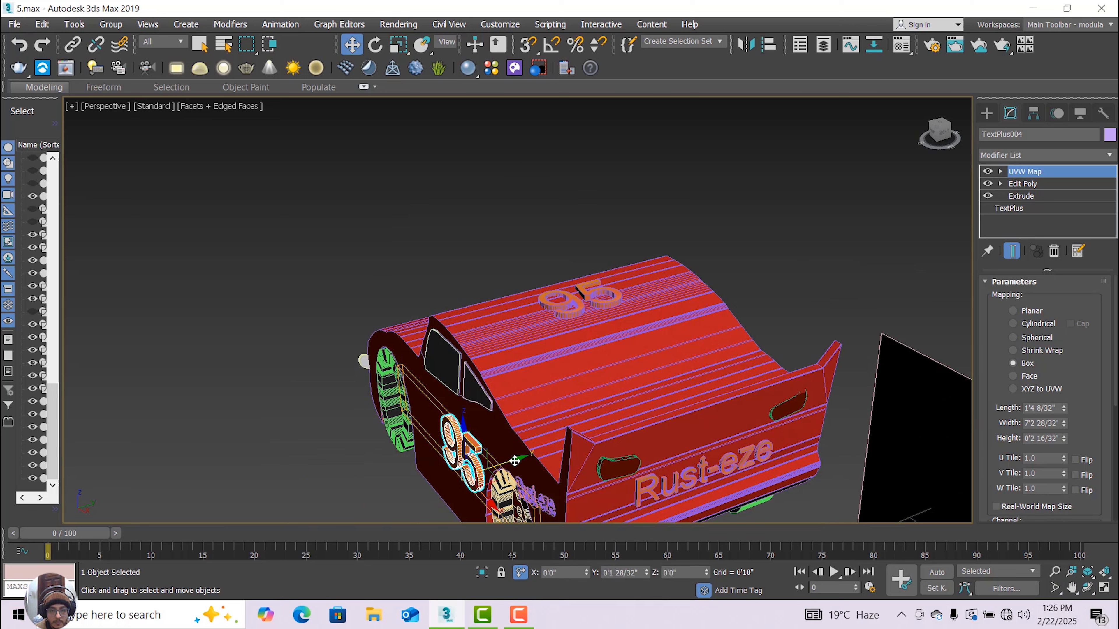
{"action": "left_click_drag", "start_coordinate": [514, 461], "coordinate": [483, 483]}
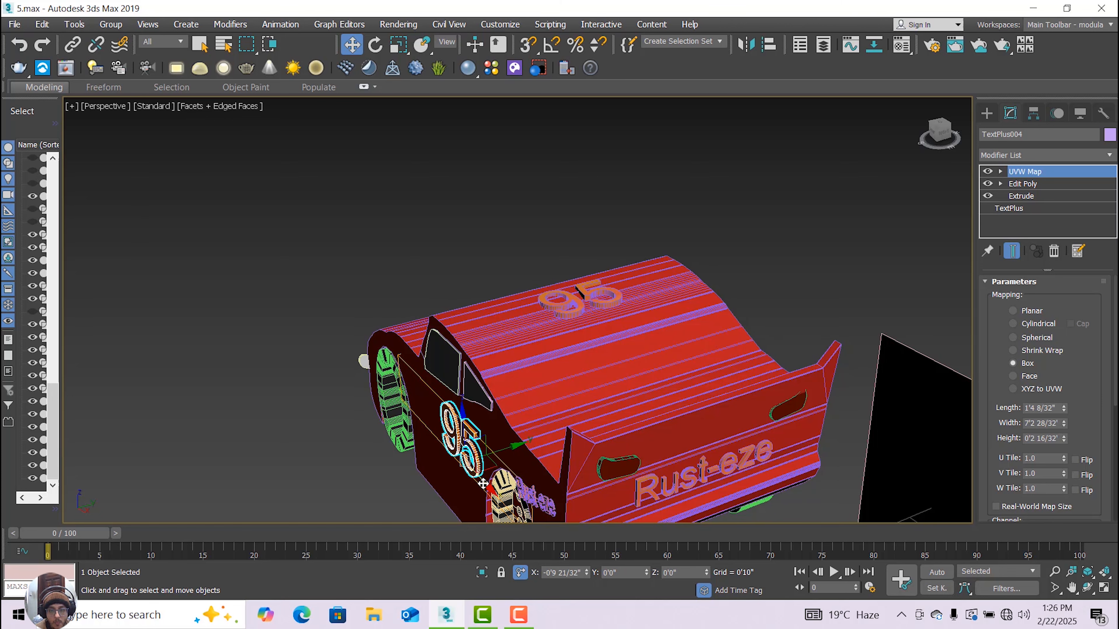
{"action": "left_click", "coordinate": [346, 477]}
- Move the side 95 slightly lower on the body panel between the wheels
{"action": "left_click", "coordinate": [1088, 588]}
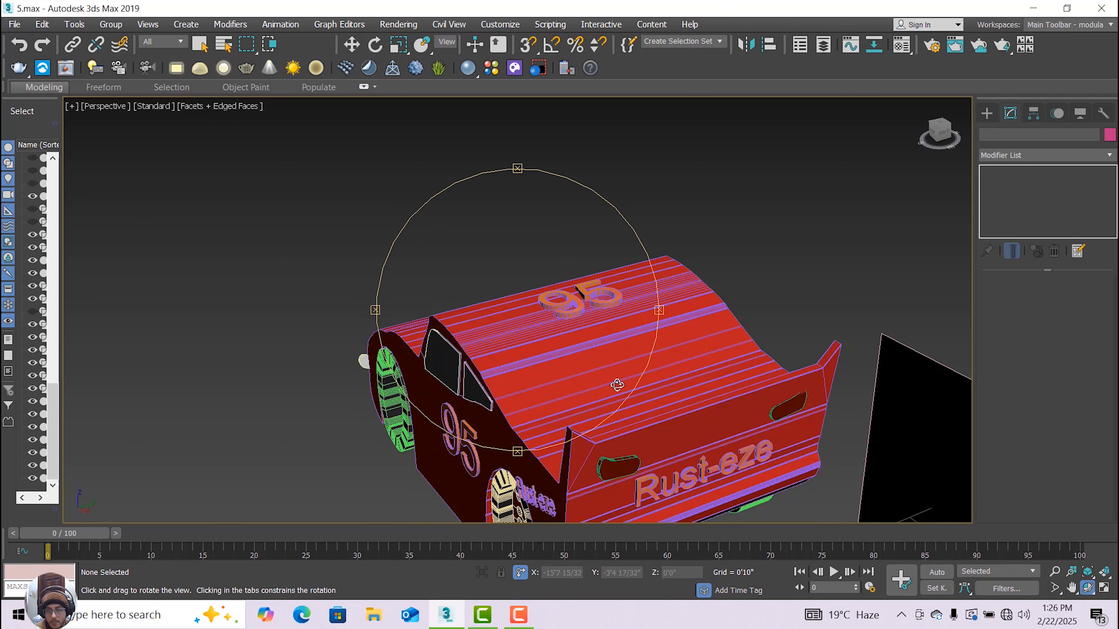
{"action": "left_click_drag", "start_coordinate": [611, 383], "coordinate": [506, 366]}
{"action": "scroll", "coordinate": [505, 366], "scroll_direction": "up", "scroll_amount": 2}
{"action": "left_click", "coordinate": [351, 44]}
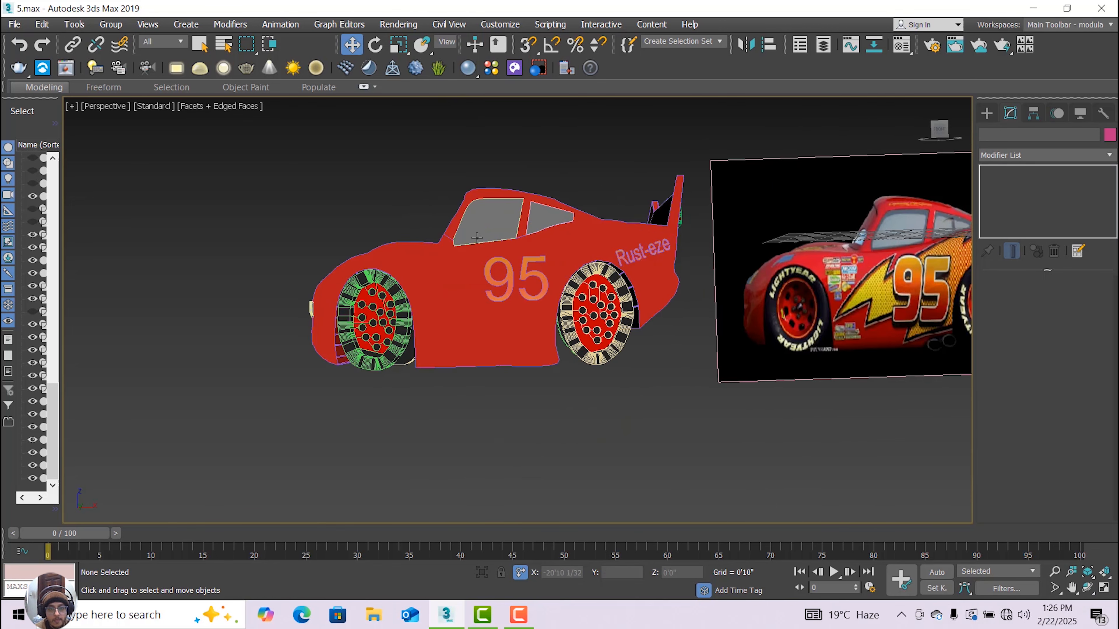
{"action": "left_click", "coordinate": [512, 271]}
{"action": "left_click_drag", "start_coordinate": [516, 241], "coordinate": [509, 271]}
{"action": "left_click", "coordinate": [520, 430]}
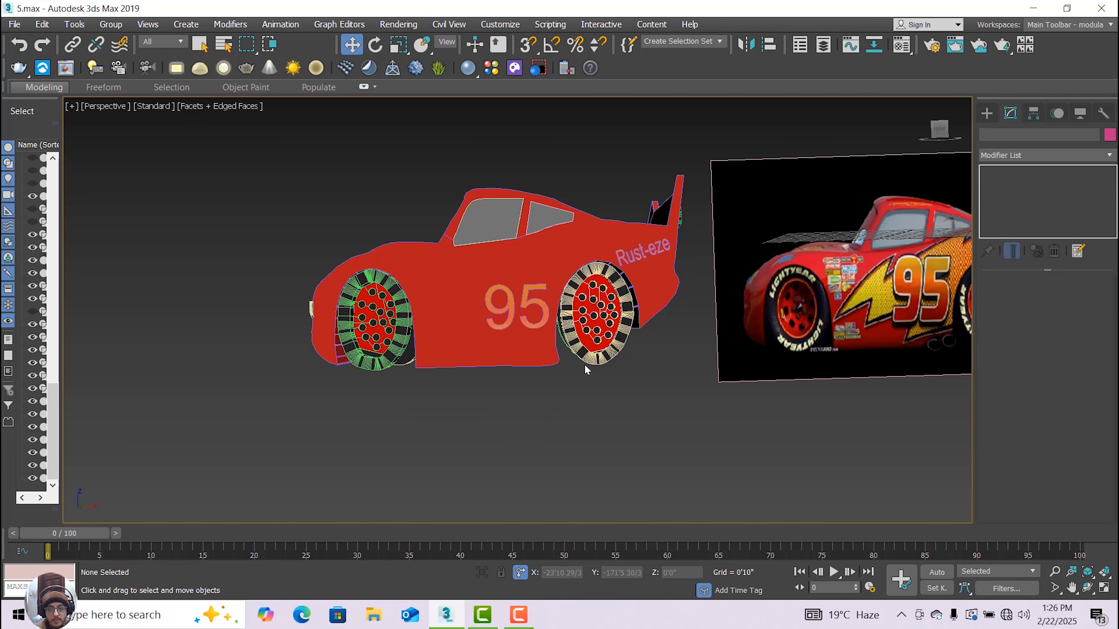
{"action": "scroll", "coordinate": [584, 363], "scroll_direction": "down", "scroll_amount": 2}
{"action": "scroll", "coordinate": [549, 390], "scroll_direction": "down", "scroll_amount": 1}
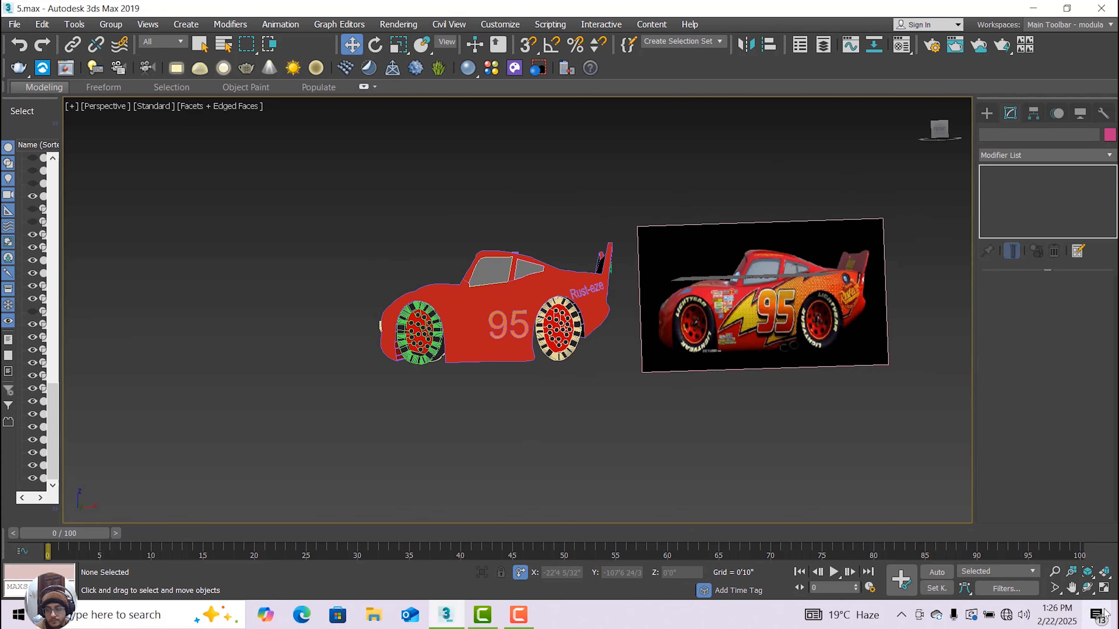
{"action": "left_click", "coordinate": [1086, 587]}
{"action": "left_click_drag", "start_coordinate": [495, 380], "coordinate": [943, 193]}
{"action": "left_click", "coordinate": [990, 114]}
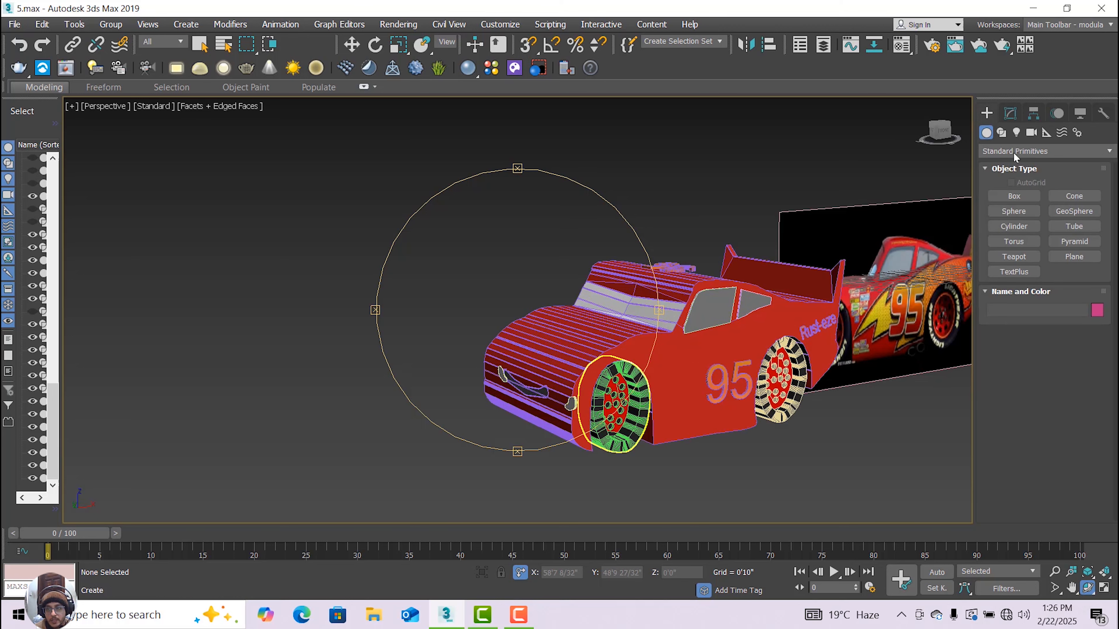
{"action": "left_click", "coordinate": [1001, 132]}
{"action": "left_click", "coordinate": [1018, 209]}
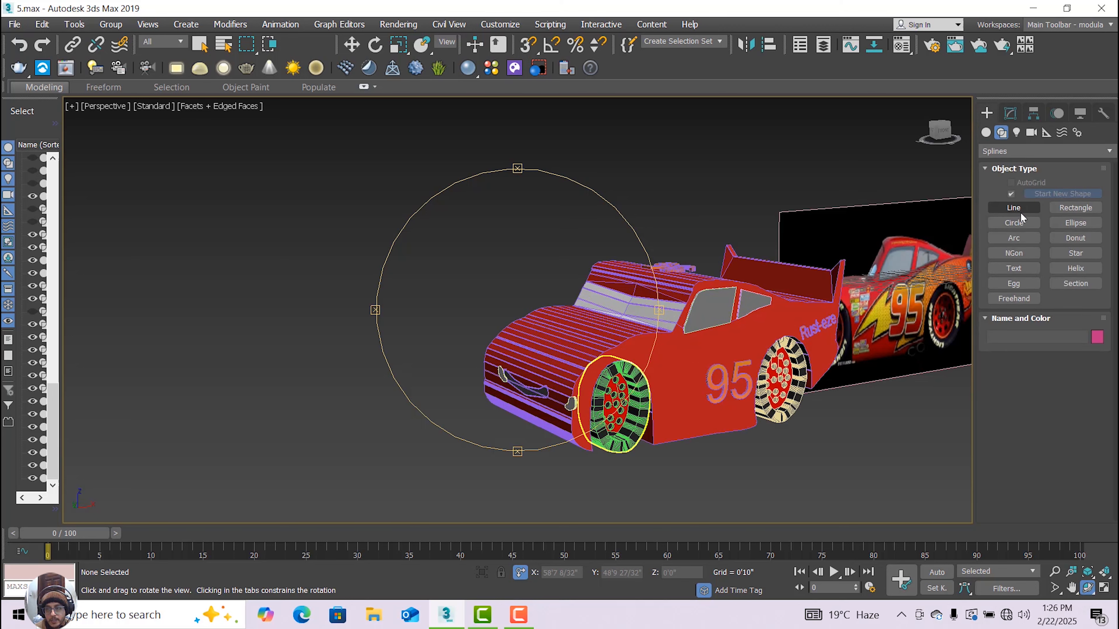
{"action": "left_click", "coordinate": [1012, 223]}
{"action": "left_click", "coordinate": [987, 133]}
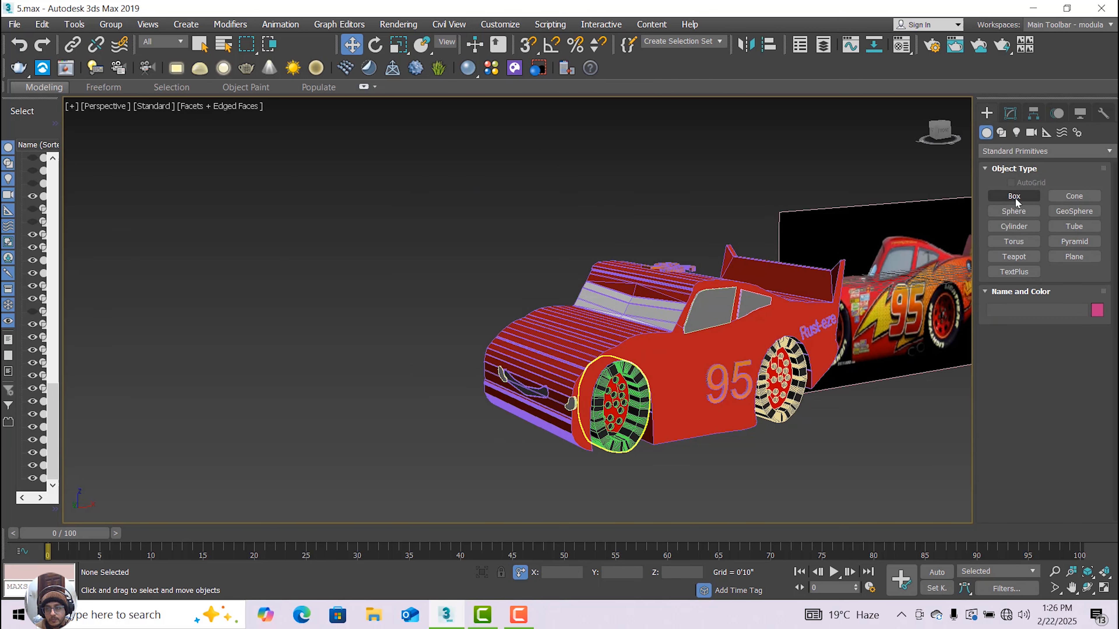
{"action": "left_click", "coordinate": [999, 151]}
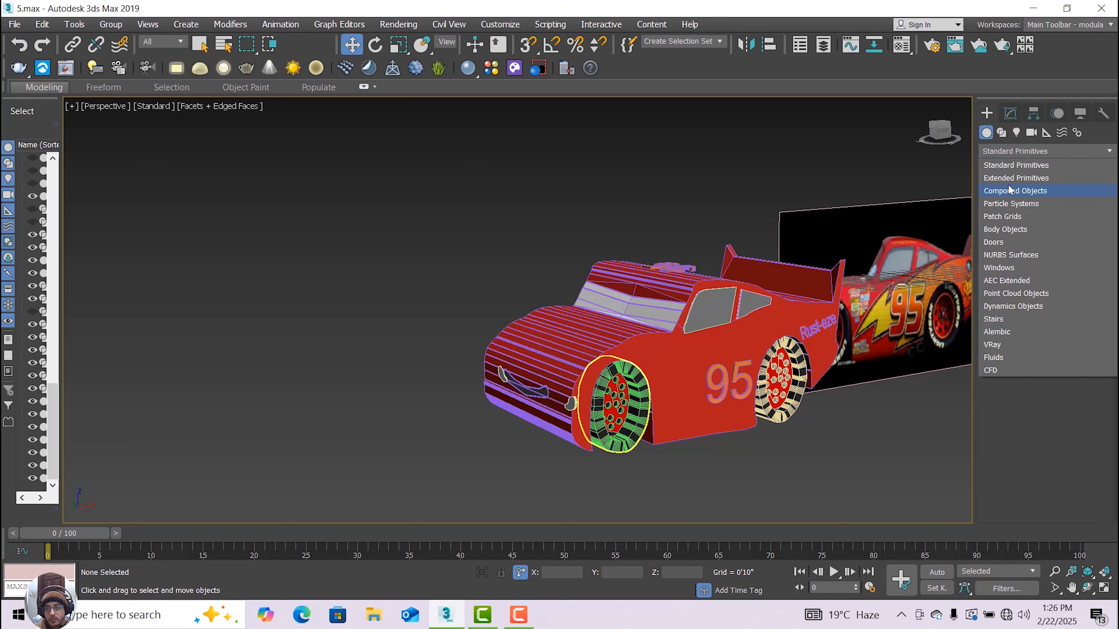
{"action": "left_click", "coordinate": [1008, 162]}
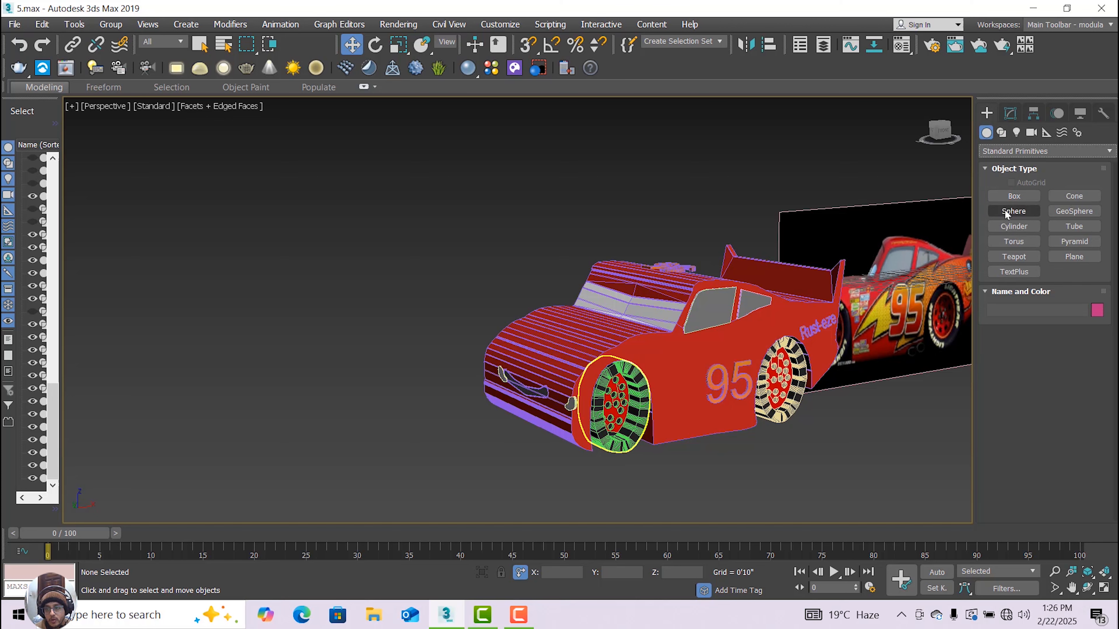
- Create a cylinder in the Left view above the front grille, with radius about 0'4 25/32" and height about 0'5 15/32"
{"action": "left_click", "coordinate": [1001, 150]}
{"action": "left_click", "coordinate": [1002, 151]}
{"action": "left_click", "coordinate": [1014, 226]}
{"action": "left_click", "coordinate": [1104, 589]}
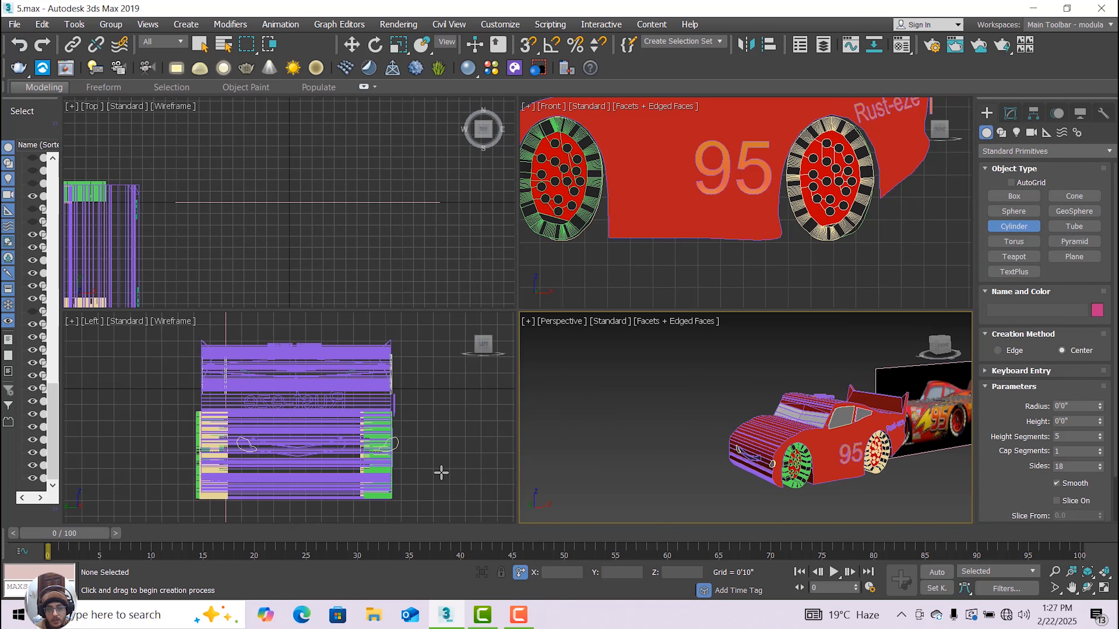
{"action": "scroll", "coordinate": [283, 399], "scroll_direction": "up", "scroll_amount": 3}
{"action": "scroll", "coordinate": [211, 362], "scroll_direction": "down", "scroll_amount": 3}
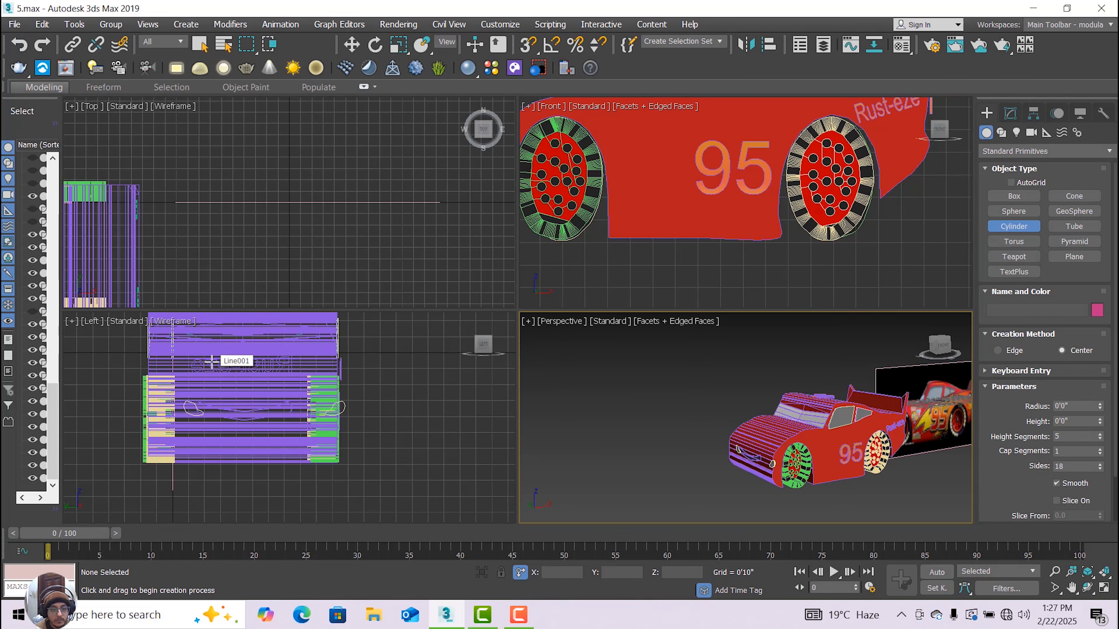
{"action": "middle_click_drag", "start_coordinate": [198, 358], "coordinate": [216, 371]}
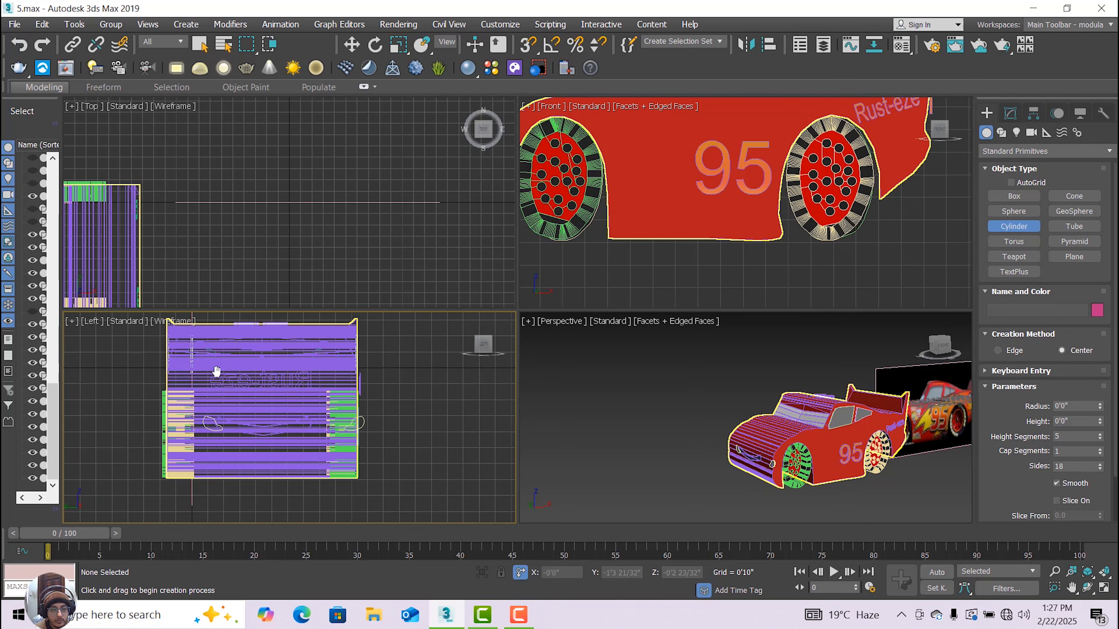
{"action": "left_click_drag", "start_coordinate": [223, 376], "coordinate": [221, 364]}
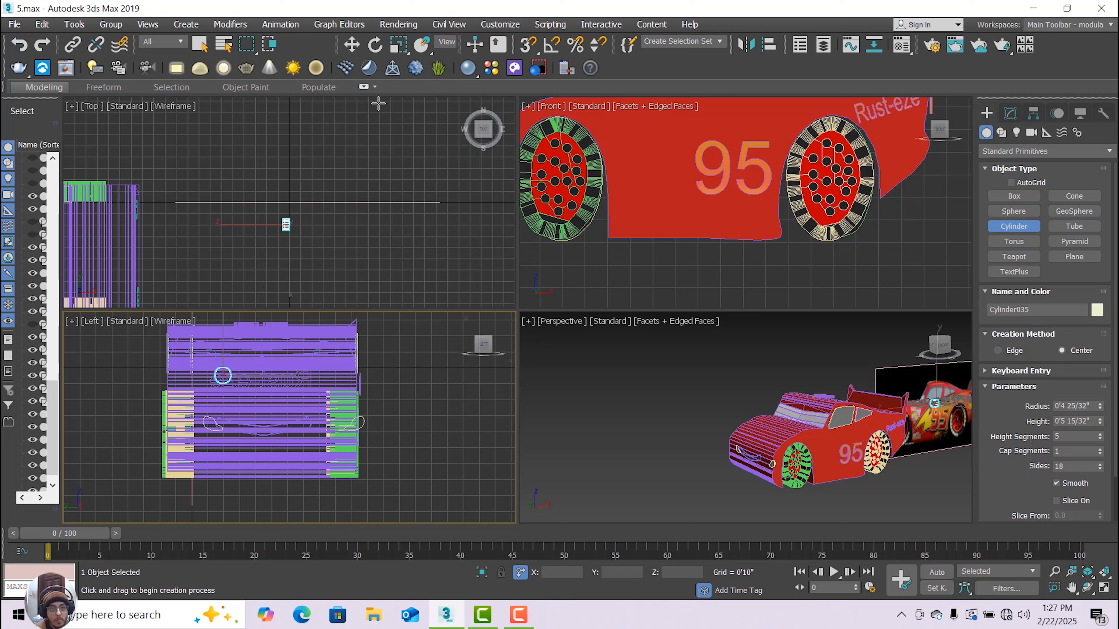
- Move the cylinder about 21'8" along negative X from the reference image to the car, and raise it to windshield height
{"action": "left_click", "coordinate": [352, 45]}
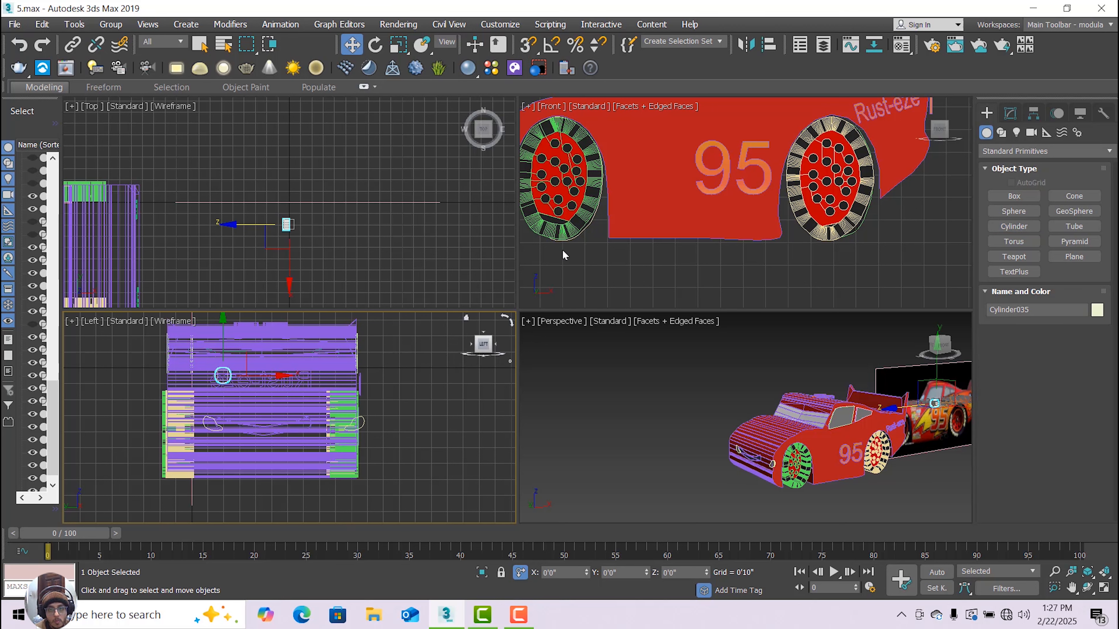
{"action": "scroll", "coordinate": [572, 247], "scroll_direction": "down", "scroll_amount": 5}
{"action": "left_click", "coordinate": [769, 197]}
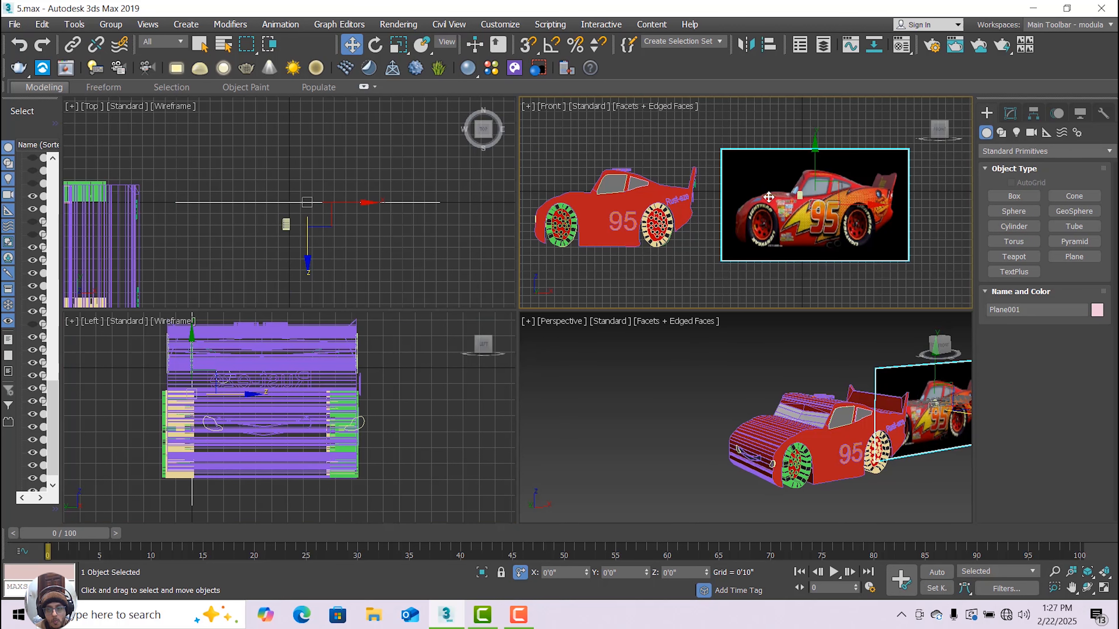
{"action": "left_click", "coordinate": [801, 195]}
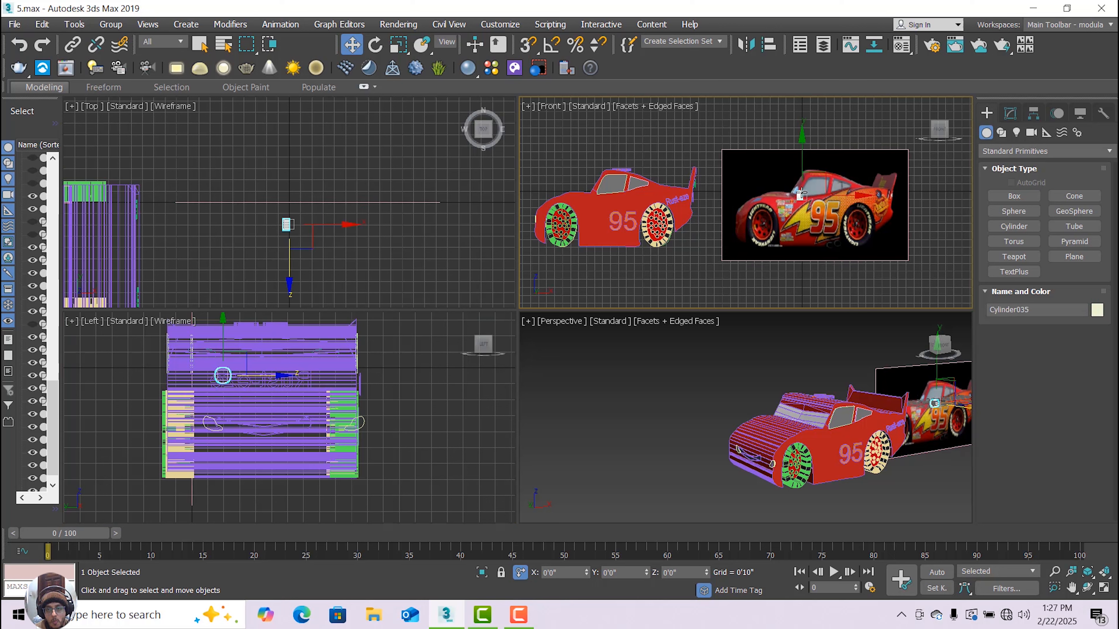
{"action": "left_click_drag", "start_coordinate": [836, 195], "coordinate": [629, 198]}
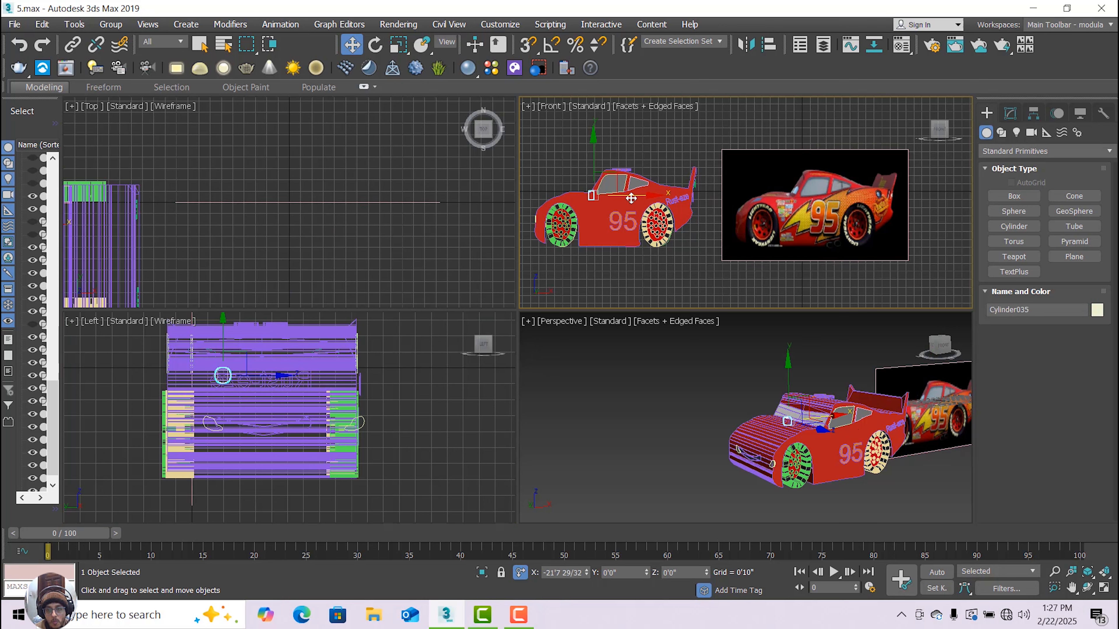
{"action": "scroll", "coordinate": [617, 200], "scroll_direction": "up", "scroll_amount": 4}
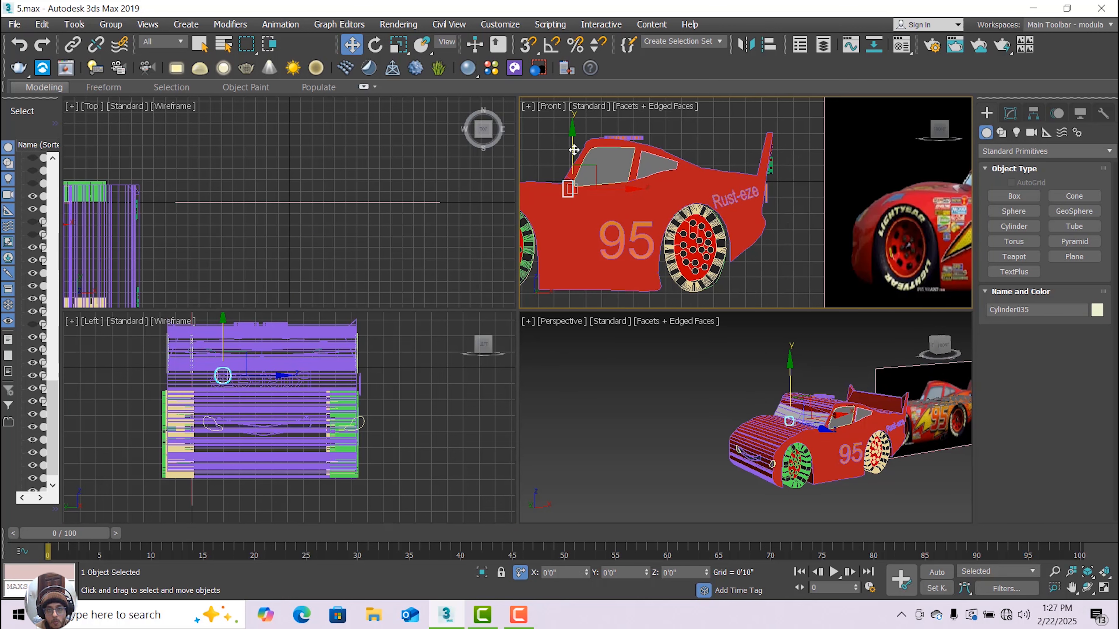
{"action": "left_click_drag", "start_coordinate": [573, 150], "coordinate": [573, 127]}
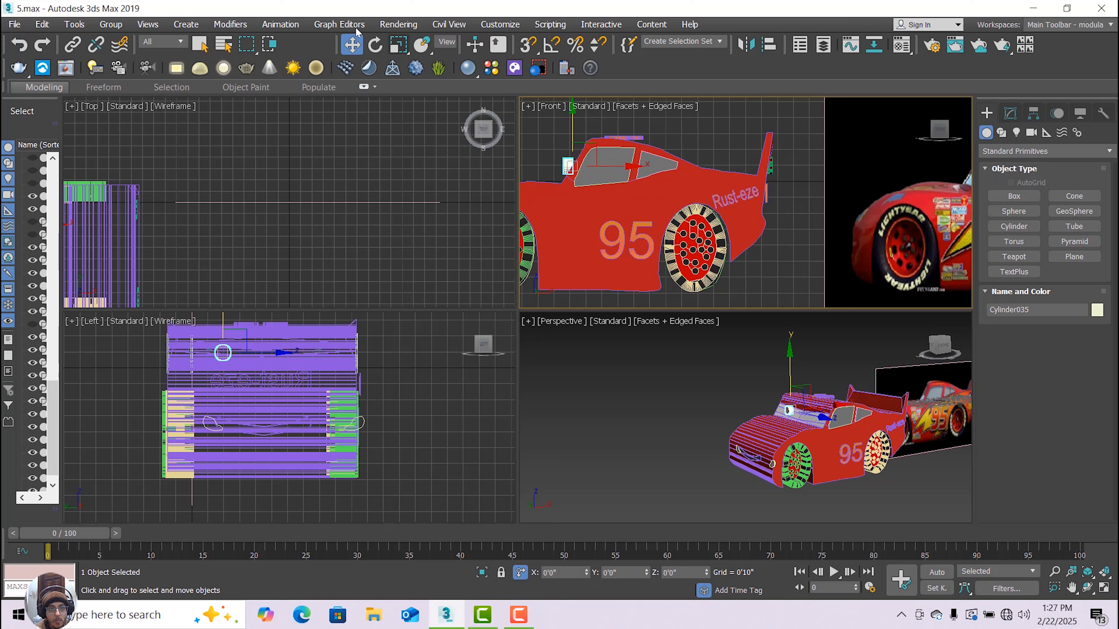
- Scale the cylinder thinner along its axis and rotate it about 28 degrees about Y to follow the windshield slope
{"action": "left_click", "coordinate": [397, 44]}
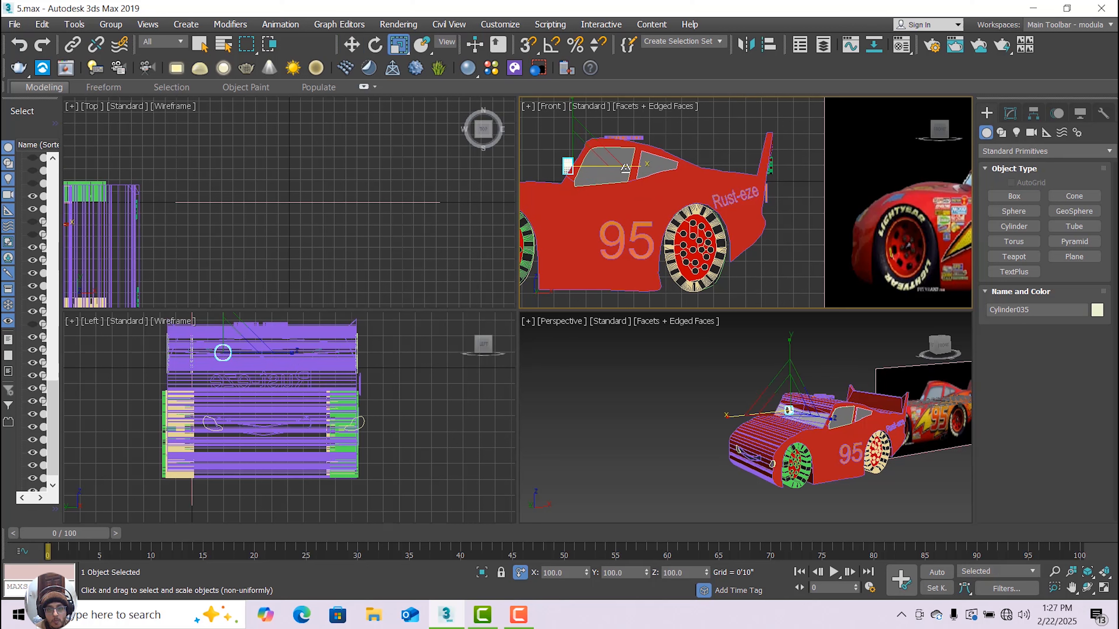
{"action": "left_click_drag", "start_coordinate": [625, 167], "coordinate": [599, 171]}
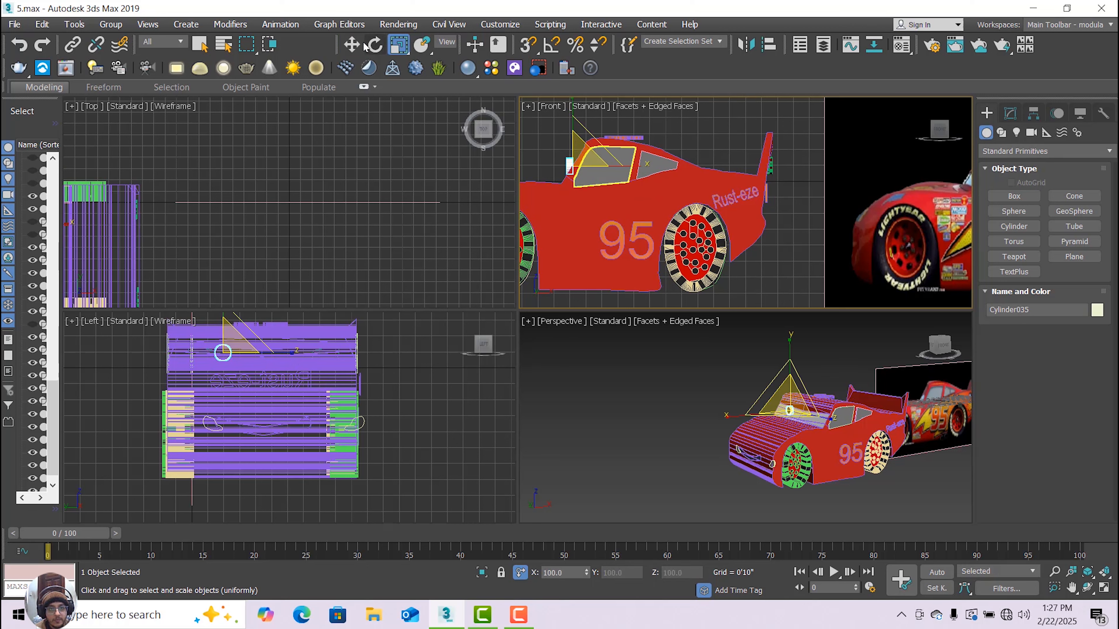
{"action": "left_click", "coordinate": [370, 44]}
{"action": "left_click_drag", "start_coordinate": [569, 237], "coordinate": [533, 225]}
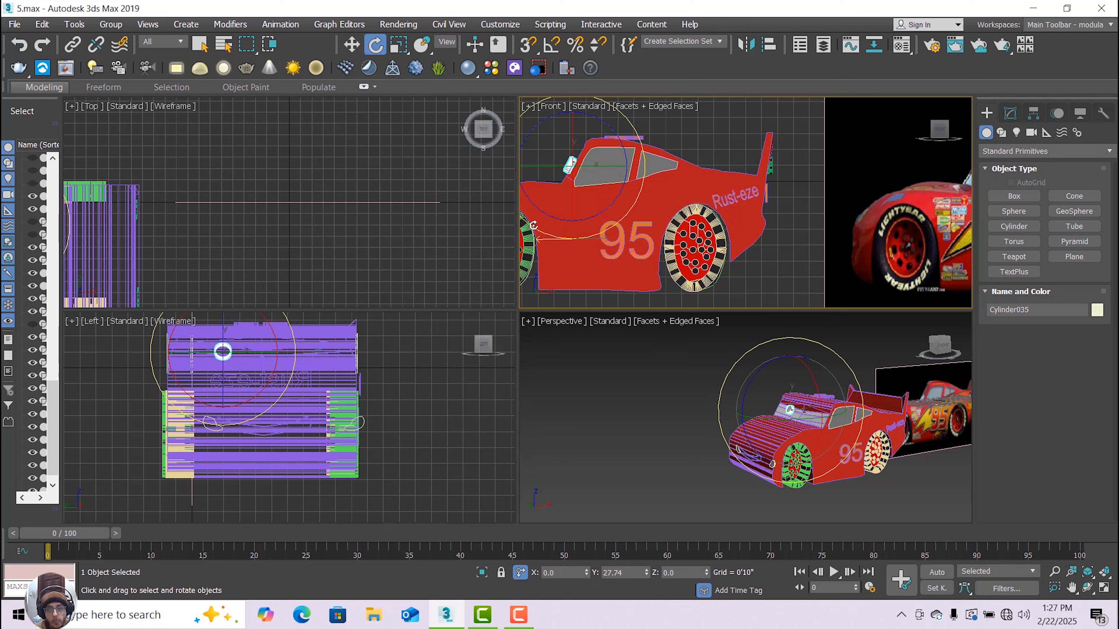
- Move the tilted cylinder about 0'9" toward the car's front along X so it sits in front of the windshield
{"action": "left_click", "coordinate": [351, 45]}
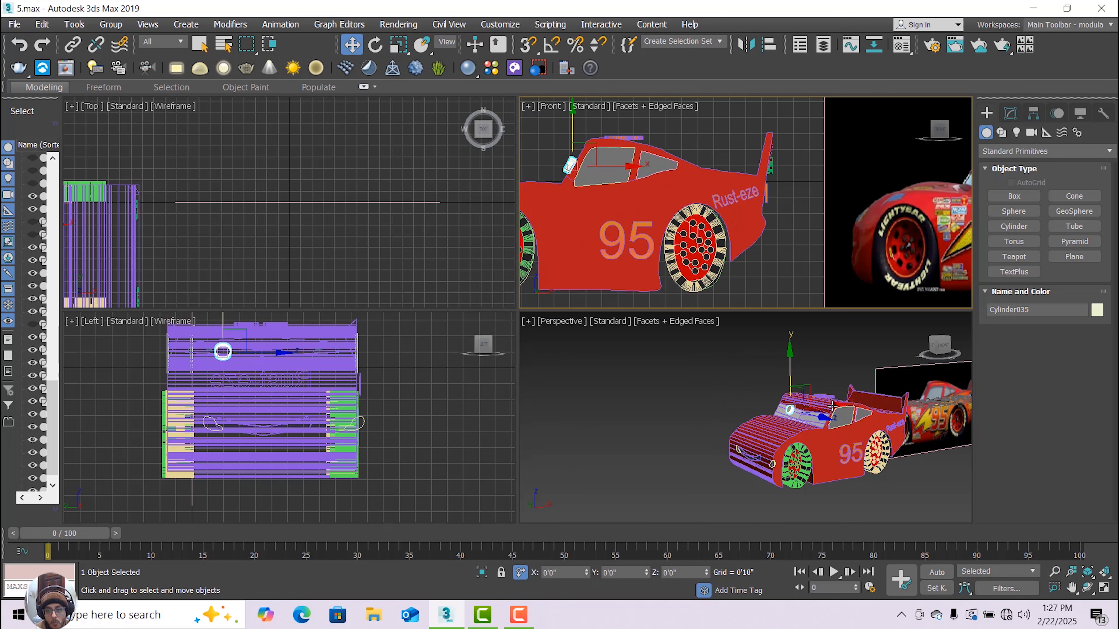
{"action": "left_click_drag", "start_coordinate": [832, 405], "coordinate": [825, 407]}
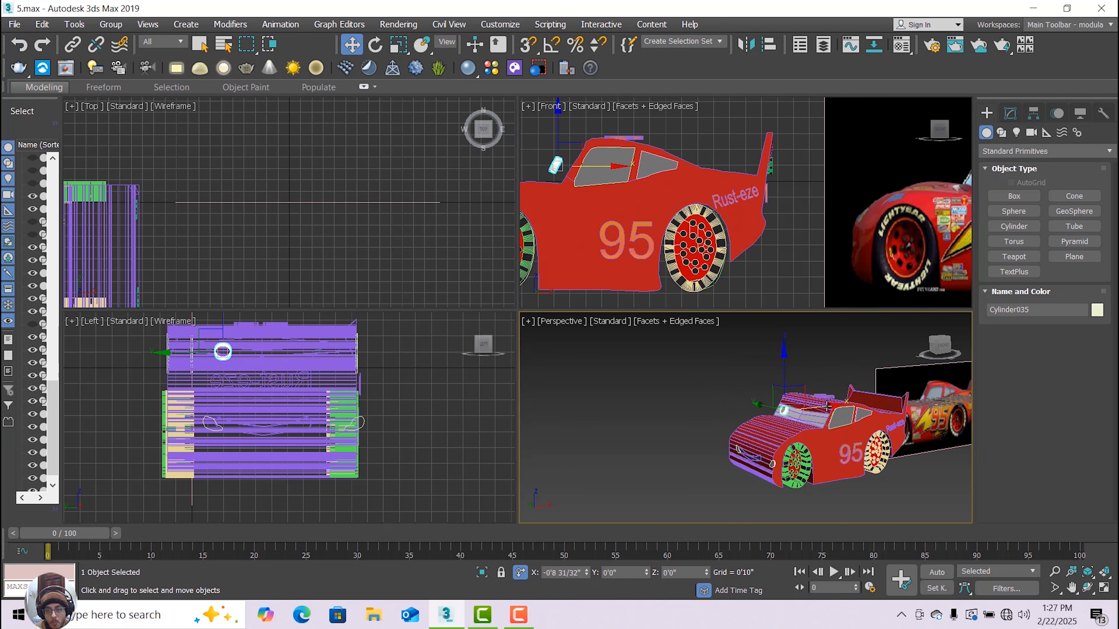
{"action": "left_click", "coordinate": [1104, 590]}
{"action": "scroll", "coordinate": [610, 300], "scroll_direction": "up", "scroll_amount": 5}
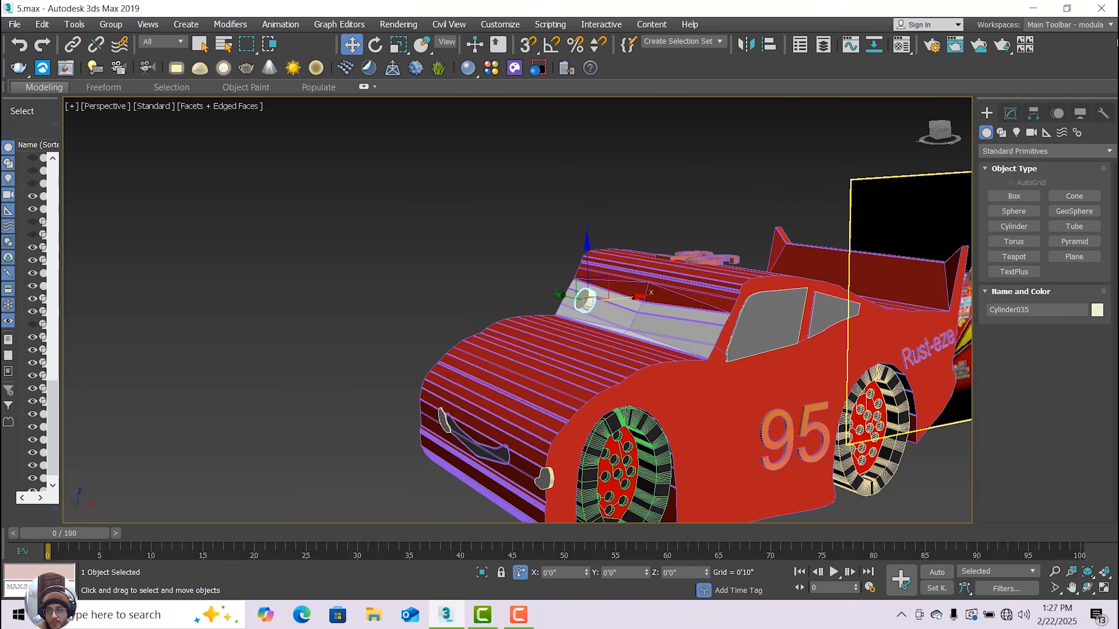
- With the windshield cylinder selected, change the 09 - Default sample in the Compact Material Editor to a VRayMtl
{"action": "left_click", "coordinate": [1010, 113]}
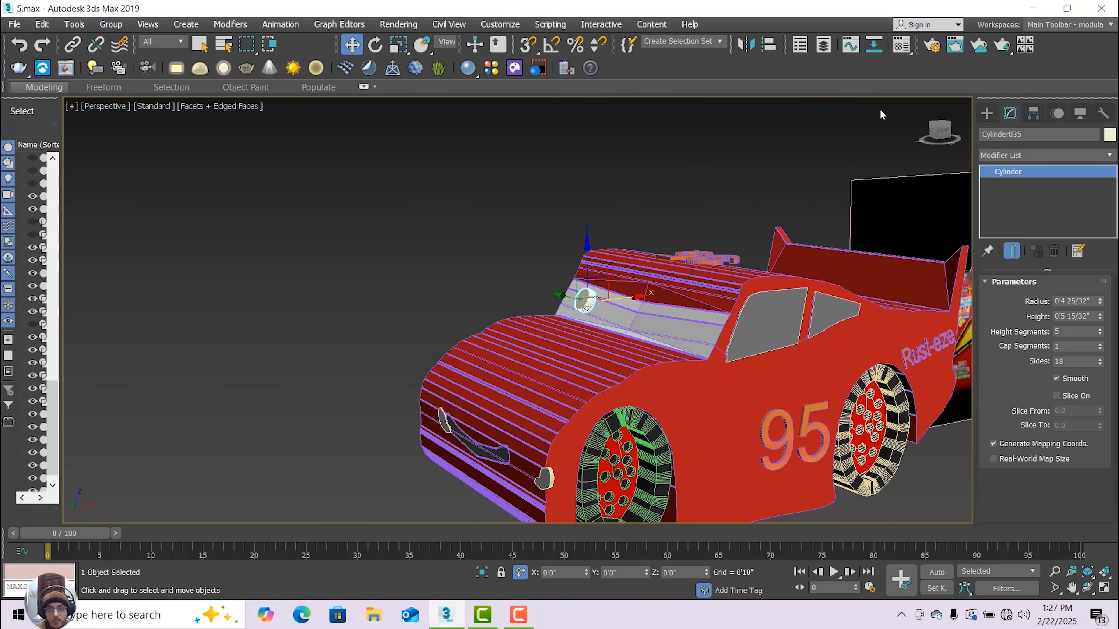
{"action": "left_click", "coordinate": [460, 160]}
{"action": "left_click", "coordinate": [586, 300]}
{"action": "left_click", "coordinate": [409, 25]}
{"action": "mouse_move", "coordinate": [529, 267]}
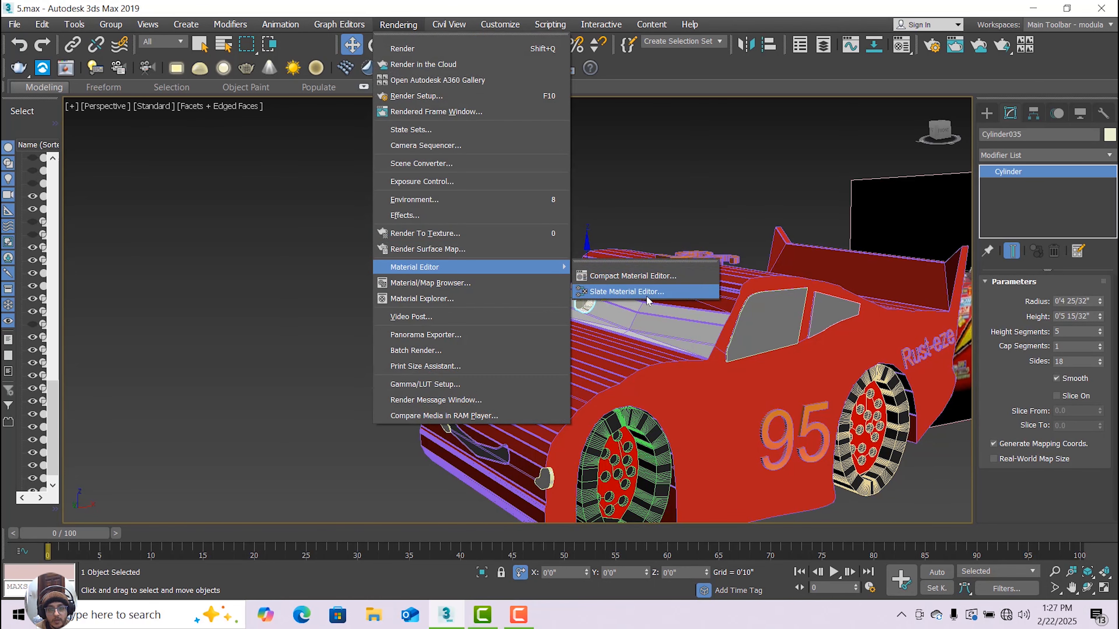
{"action": "left_click", "coordinate": [638, 280]}
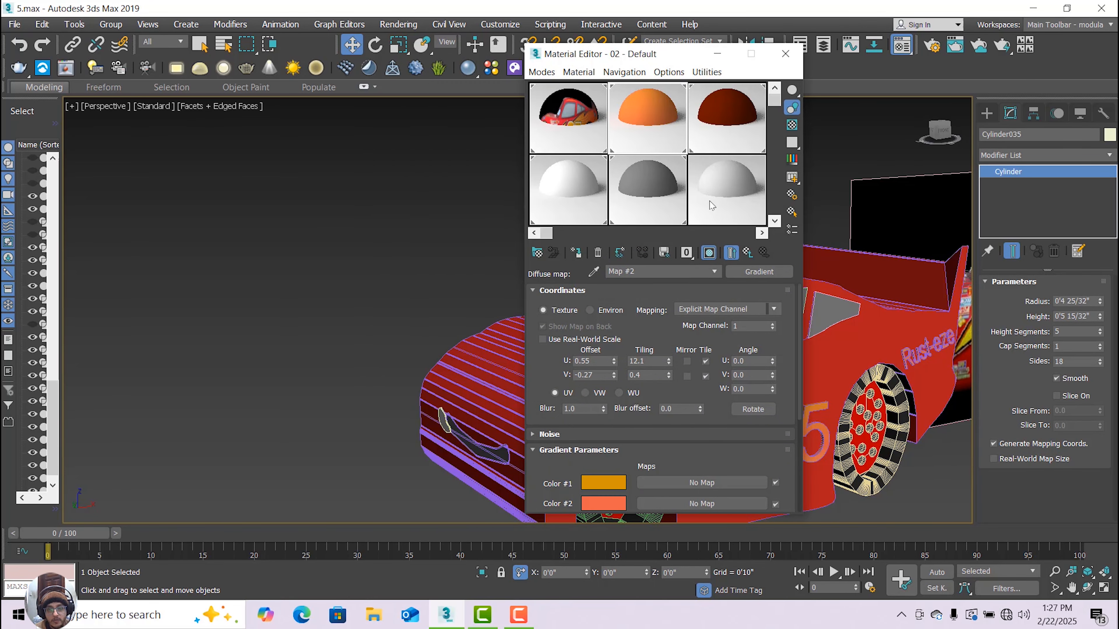
{"action": "left_click", "coordinate": [712, 206]}
{"action": "left_click", "coordinate": [775, 270]}
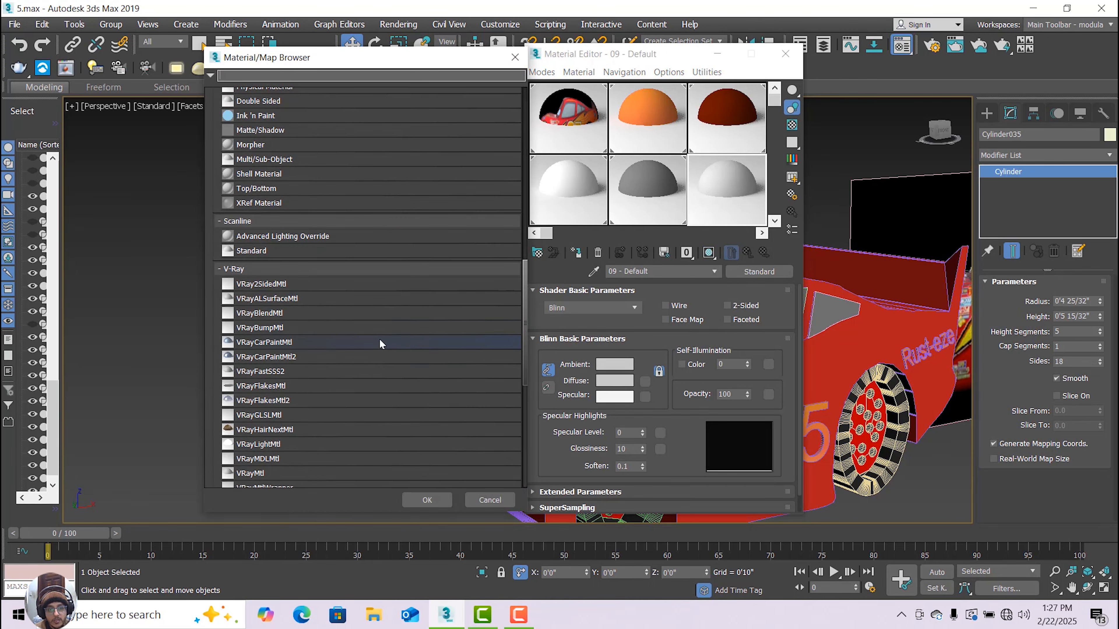
{"action": "left_click", "coordinate": [348, 474]}
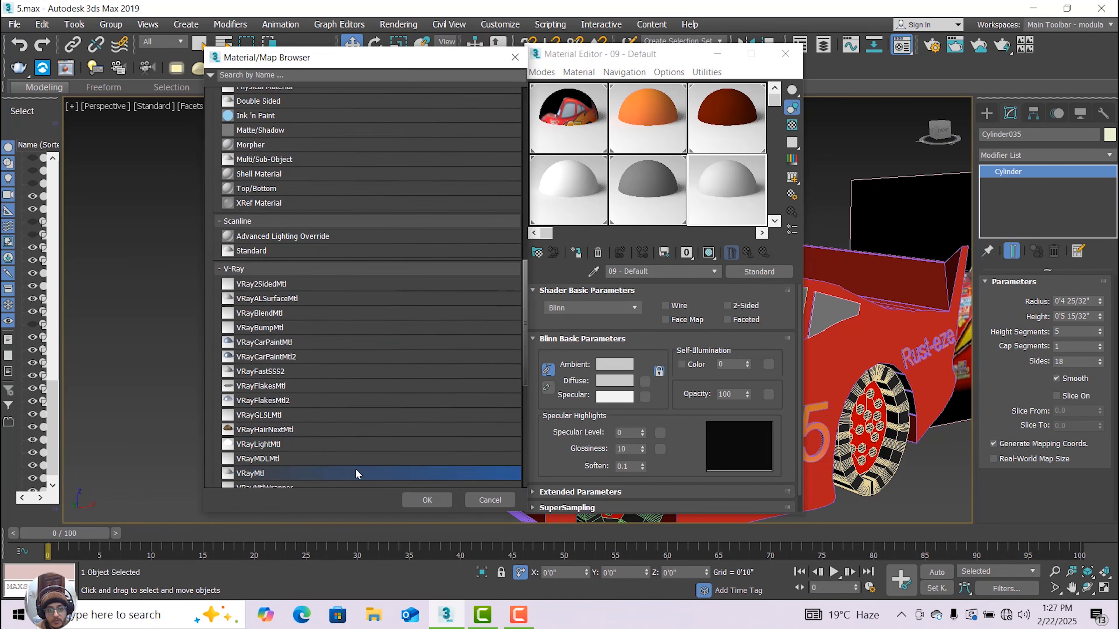
{"action": "double_click", "coordinate": [359, 470]}
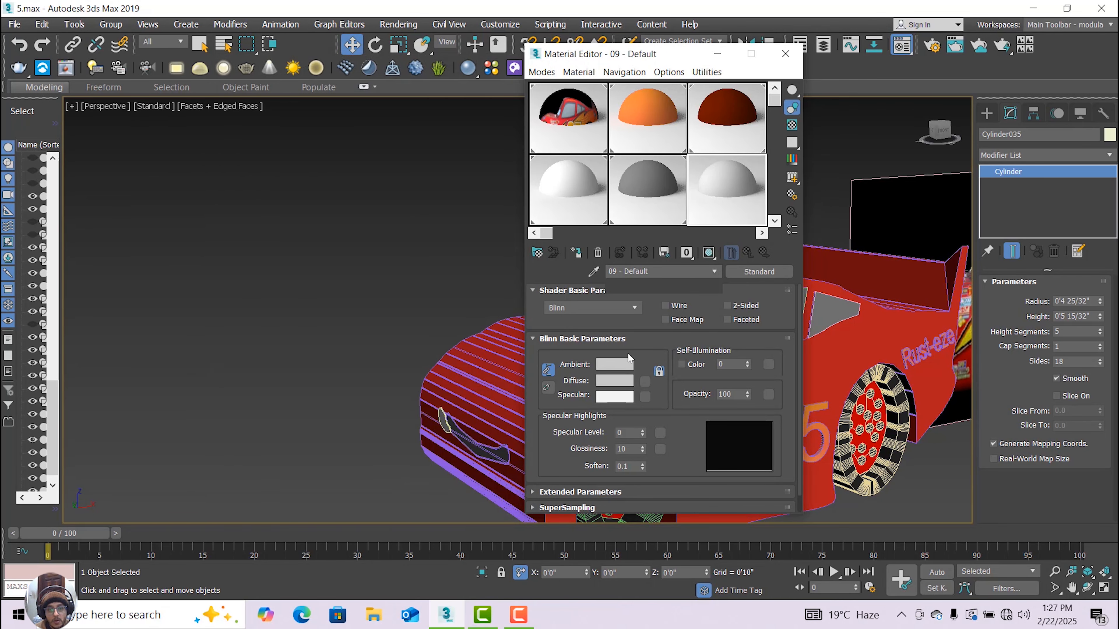
- Set the VRayMtl's diffuse color to pure white (255, 255, 255), assign it to the cylinder and show it shaded in the viewport
{"action": "left_click", "coordinate": [626, 291]}
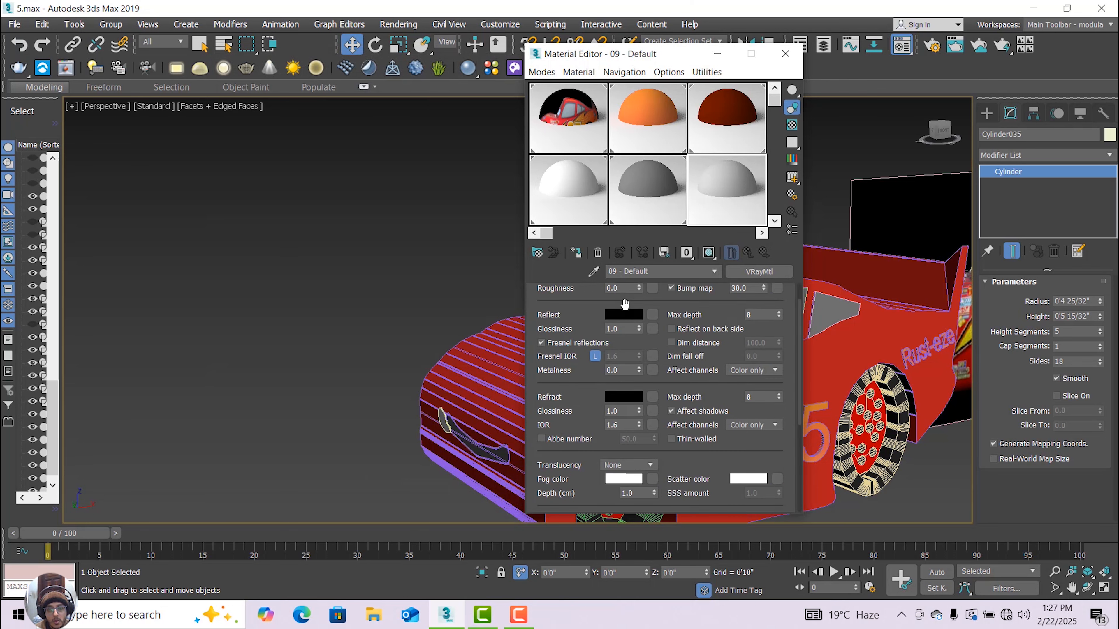
{"action": "left_click", "coordinate": [625, 302]}
{"action": "left_click_drag", "start_coordinate": [373, 176], "coordinate": [373, 192]}
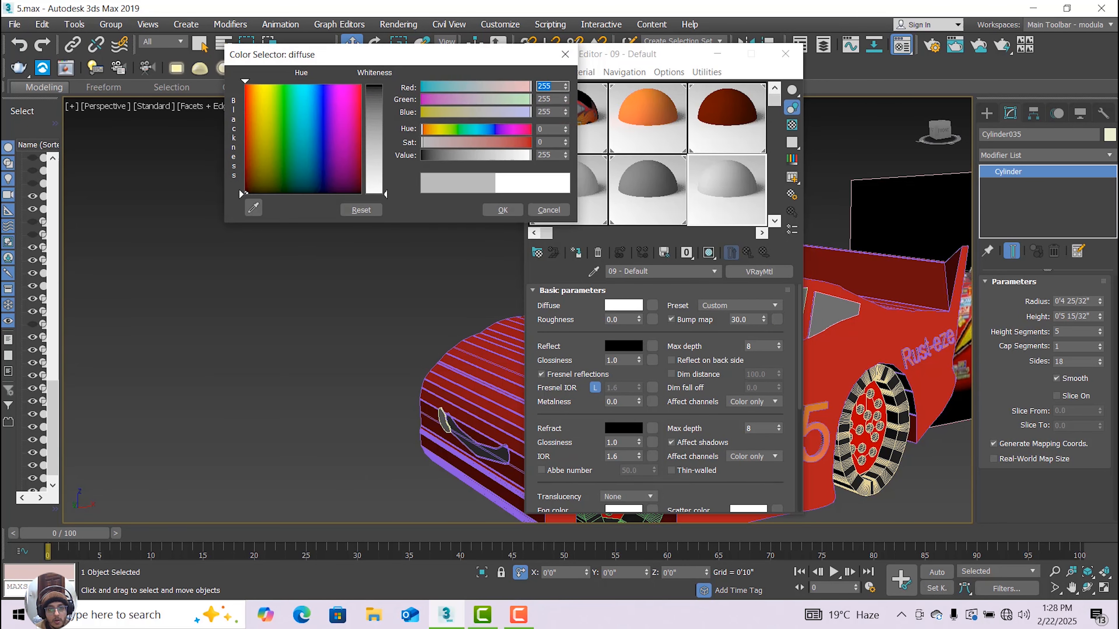
{"action": "left_click", "coordinate": [512, 205]}
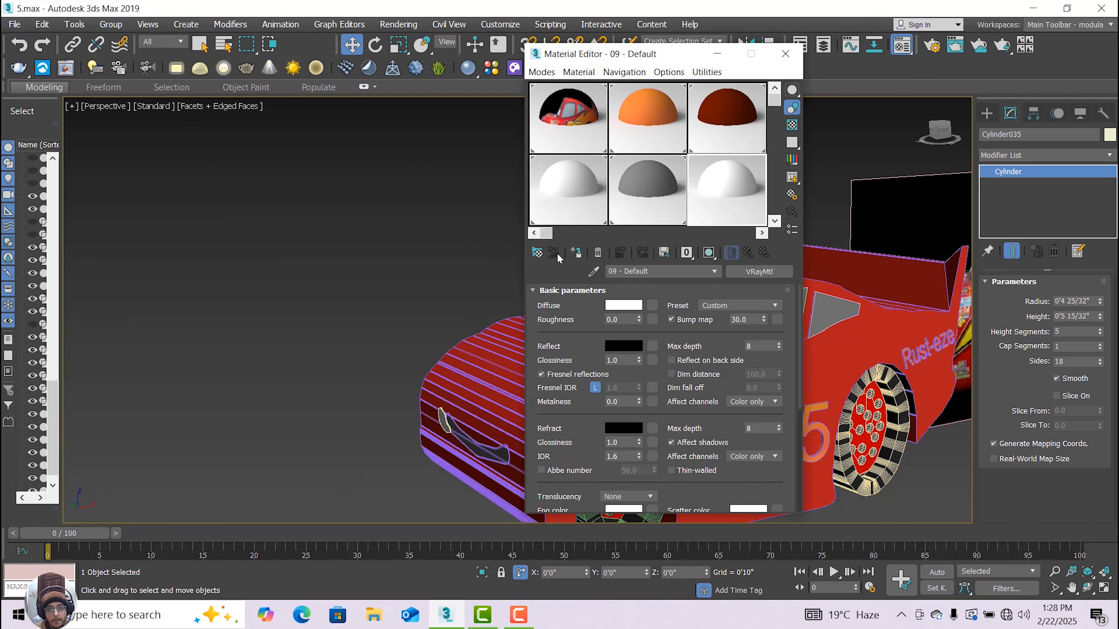
{"action": "left_click", "coordinate": [579, 251]}
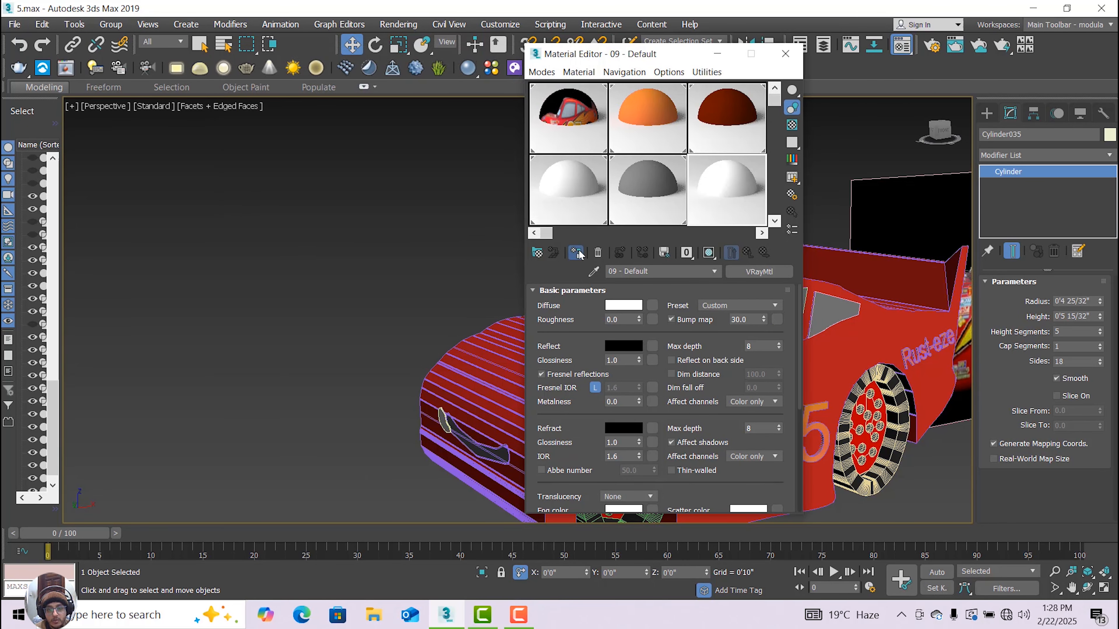
{"action": "left_click", "coordinate": [708, 254]}
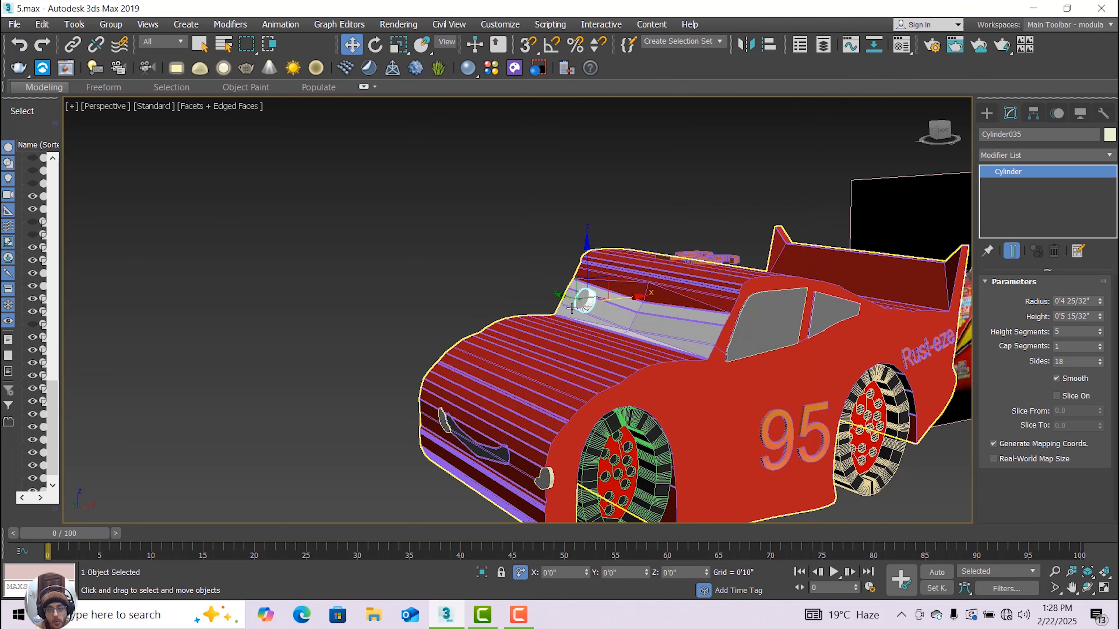
- Move the white cylinder about 0'9" in negative Y along the windshield
{"action": "left_click_drag", "start_coordinate": [563, 298], "coordinate": [573, 303]}
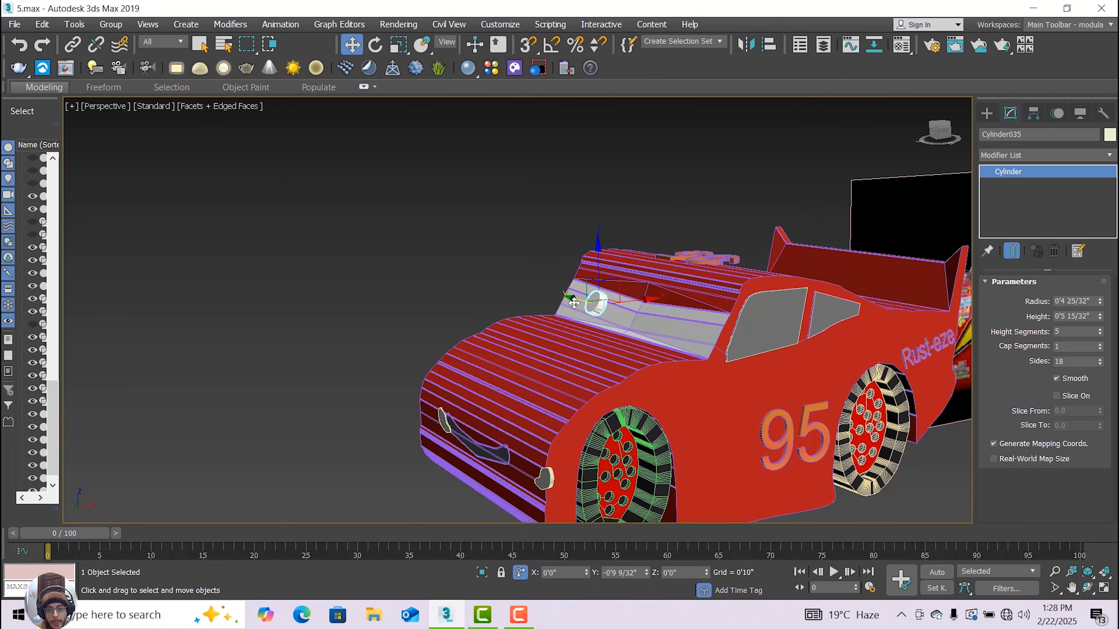
{"action": "left_click", "coordinate": [398, 24]}
{"action": "mouse_move", "coordinate": [427, 269]}
{"action": "left_click", "coordinate": [617, 267]}
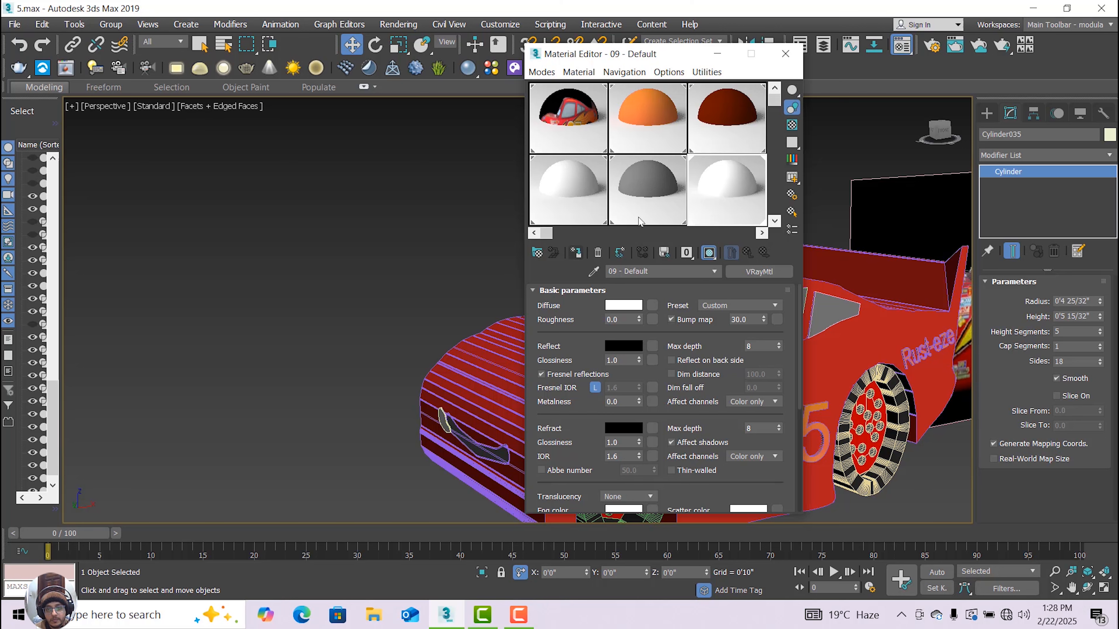
{"action": "left_click", "coordinate": [785, 53]}
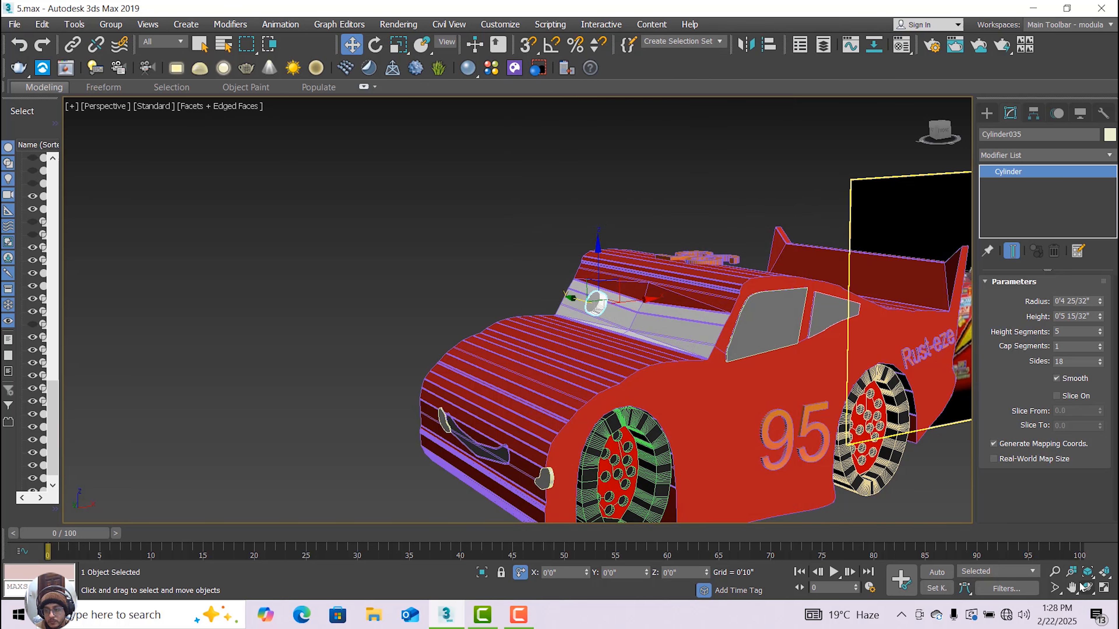
{"action": "left_click", "coordinate": [1072, 587]}
{"action": "scroll", "coordinate": [854, 405], "scroll_direction": "down", "scroll_amount": 4}
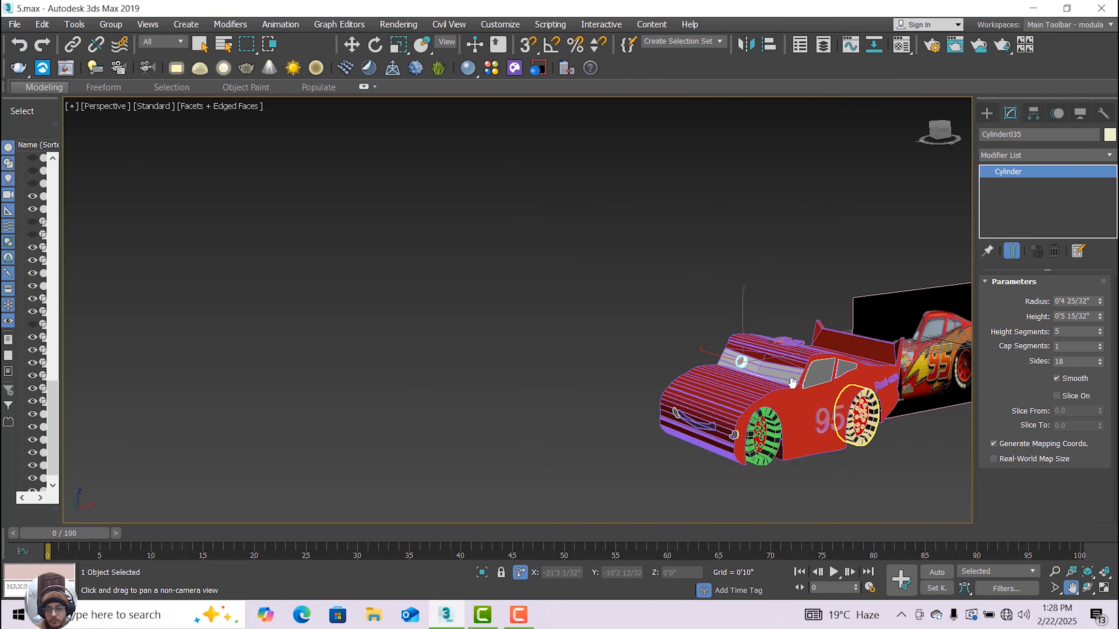
{"action": "scroll", "coordinate": [791, 382], "scroll_direction": "up", "scroll_amount": 5}
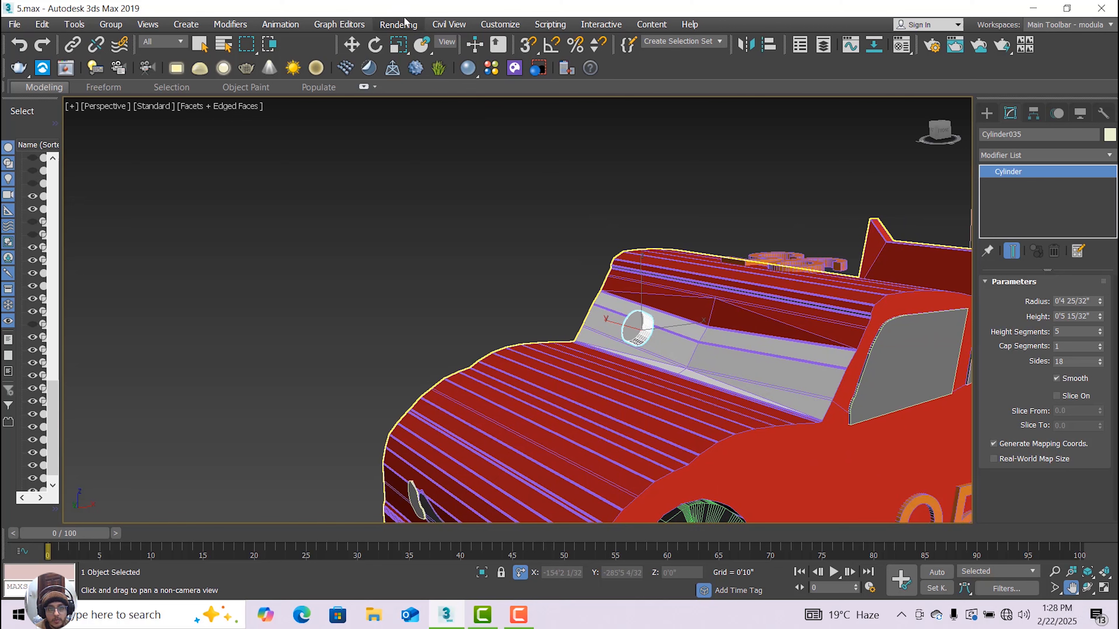
{"action": "left_click", "coordinate": [398, 24]}
{"action": "left_click", "coordinate": [667, 352]}
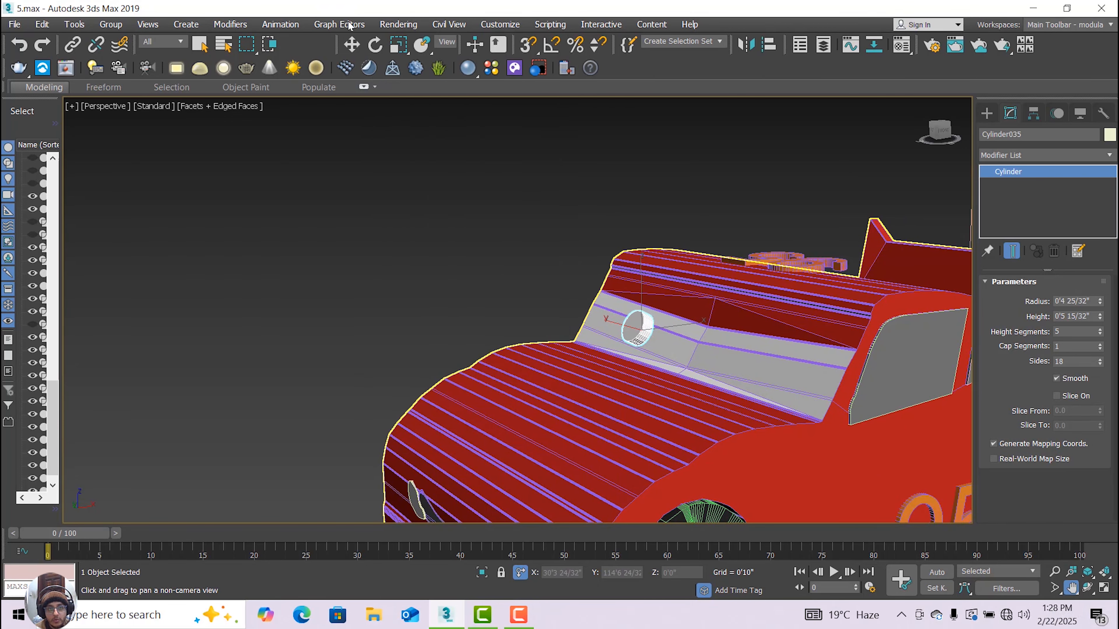
{"action": "left_click", "coordinate": [351, 45]}
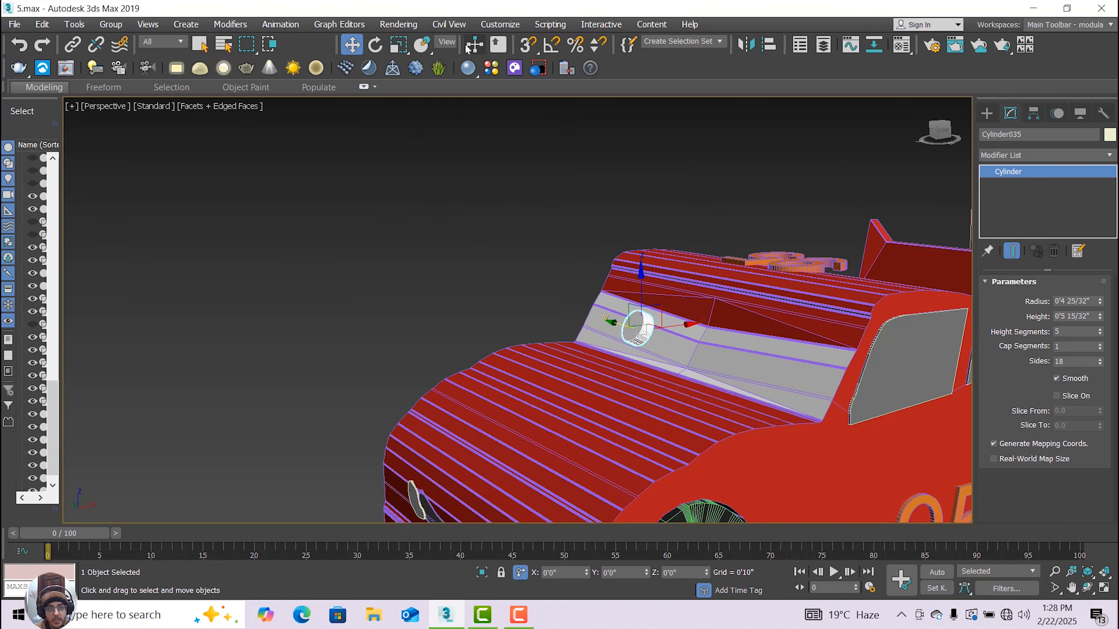
- In the Compact Material Editor, set the diffuse color of the cylinder's 09 - Default VRayMtl to black
{"action": "left_click", "coordinate": [399, 24]}
{"action": "mouse_move", "coordinate": [485, 267]}
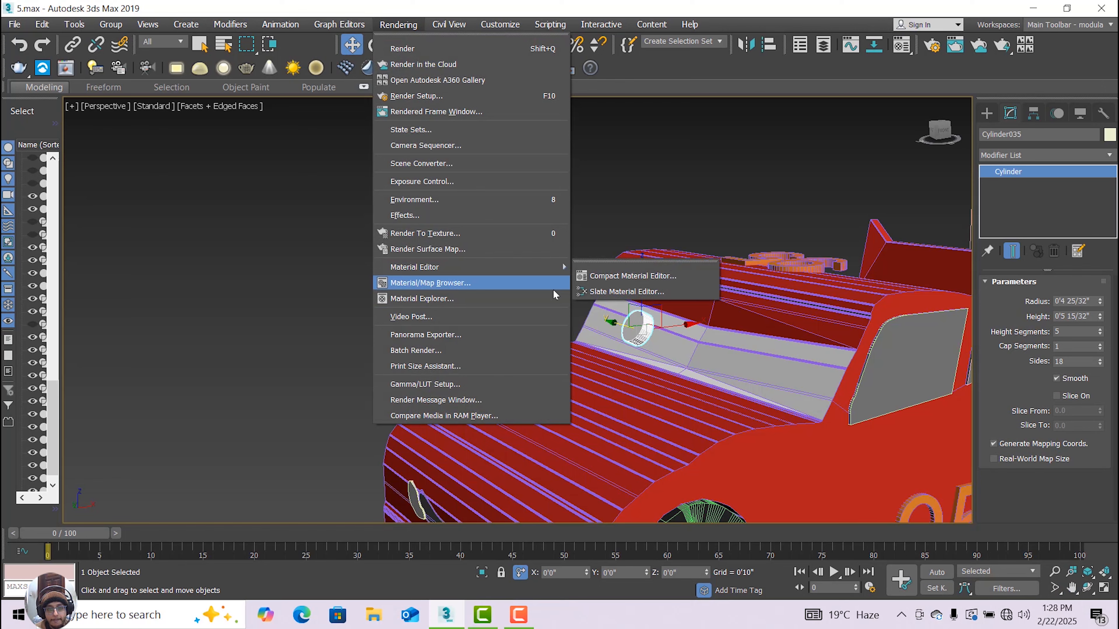
{"action": "left_click", "coordinate": [610, 276]}
{"action": "left_click", "coordinate": [637, 310]}
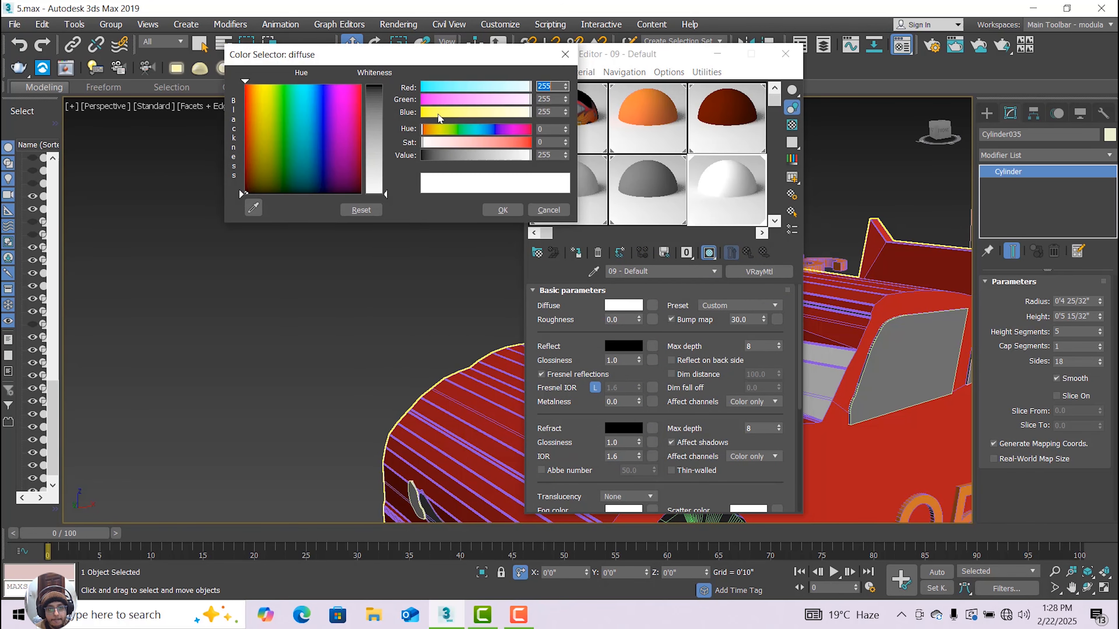
{"action": "left_click_drag", "start_coordinate": [375, 96], "coordinate": [399, 86]}
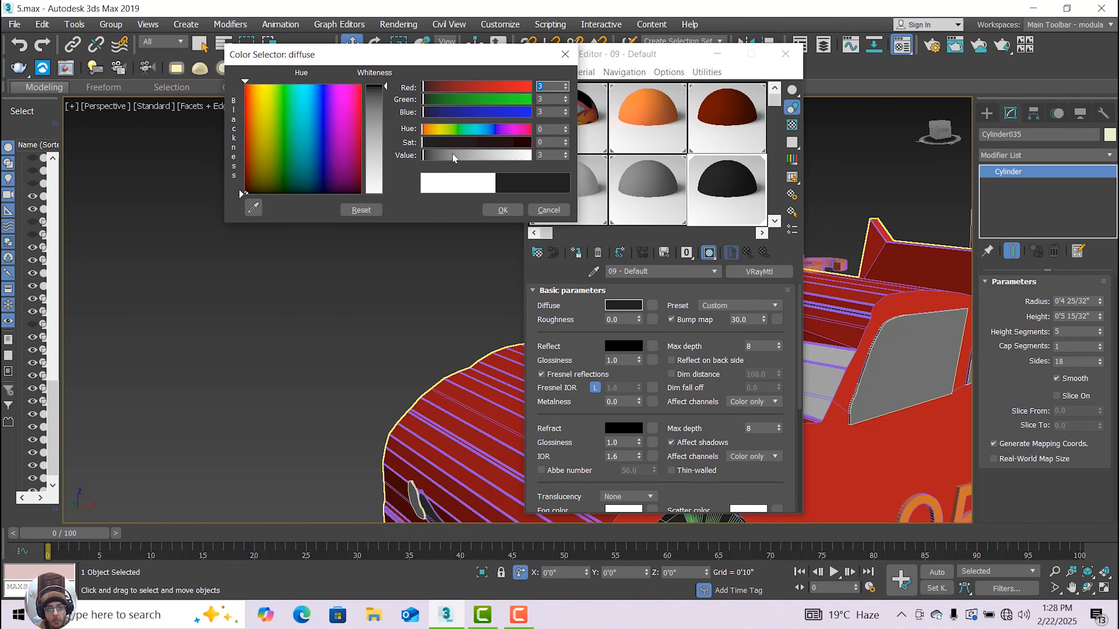
{"action": "left_click_drag", "start_coordinate": [444, 158], "coordinate": [427, 155]}
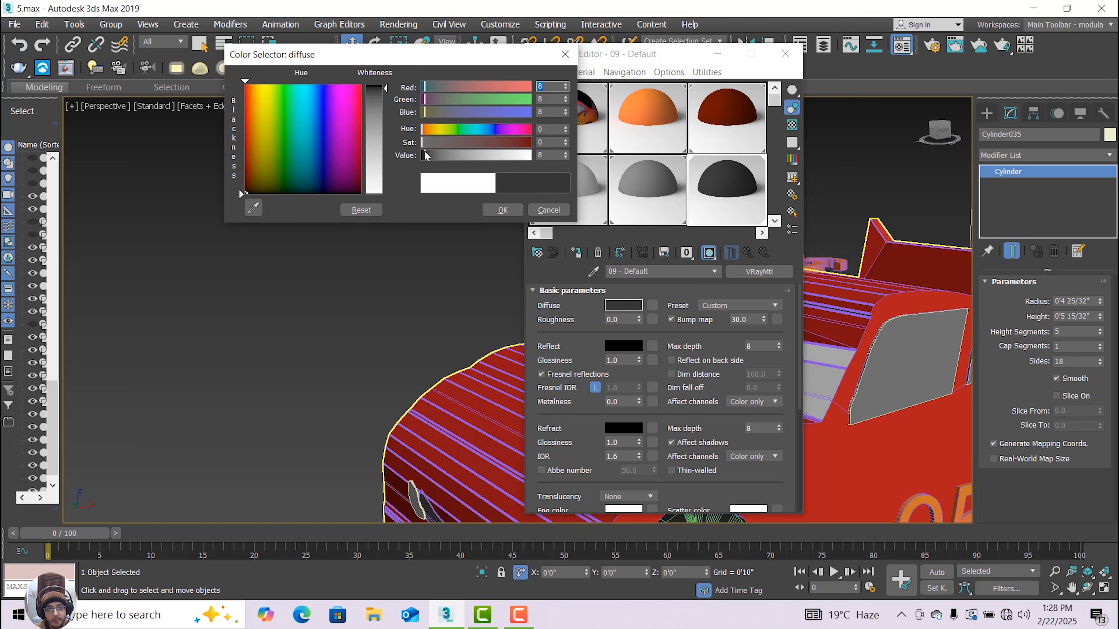
{"action": "left_click", "coordinate": [503, 210]}
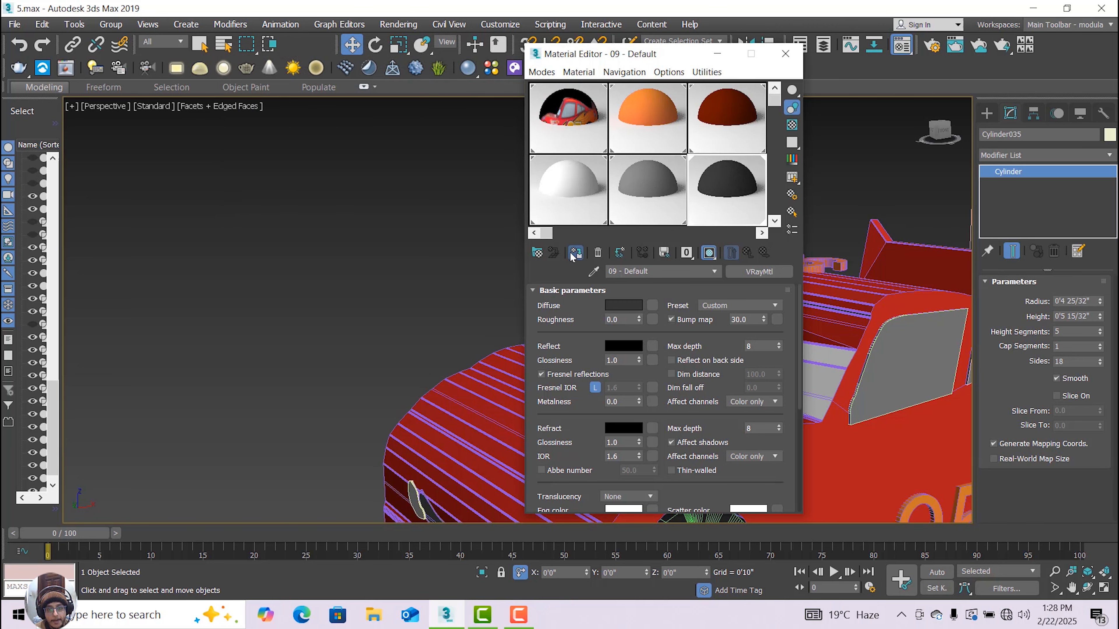
{"action": "left_click", "coordinate": [629, 306]}
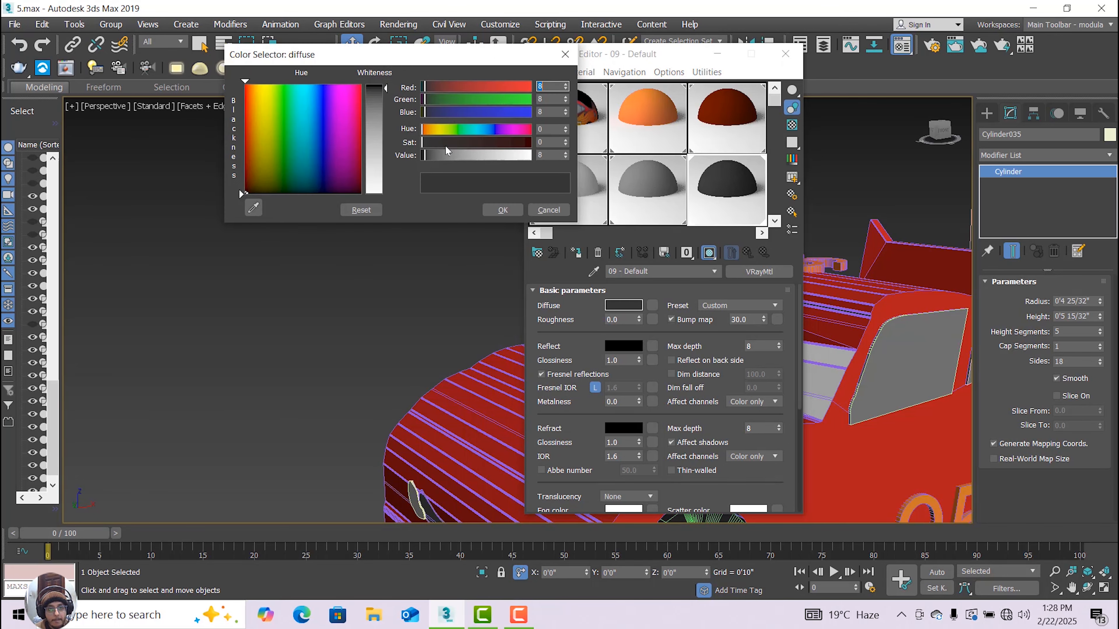
{"action": "left_click", "coordinate": [503, 210]}
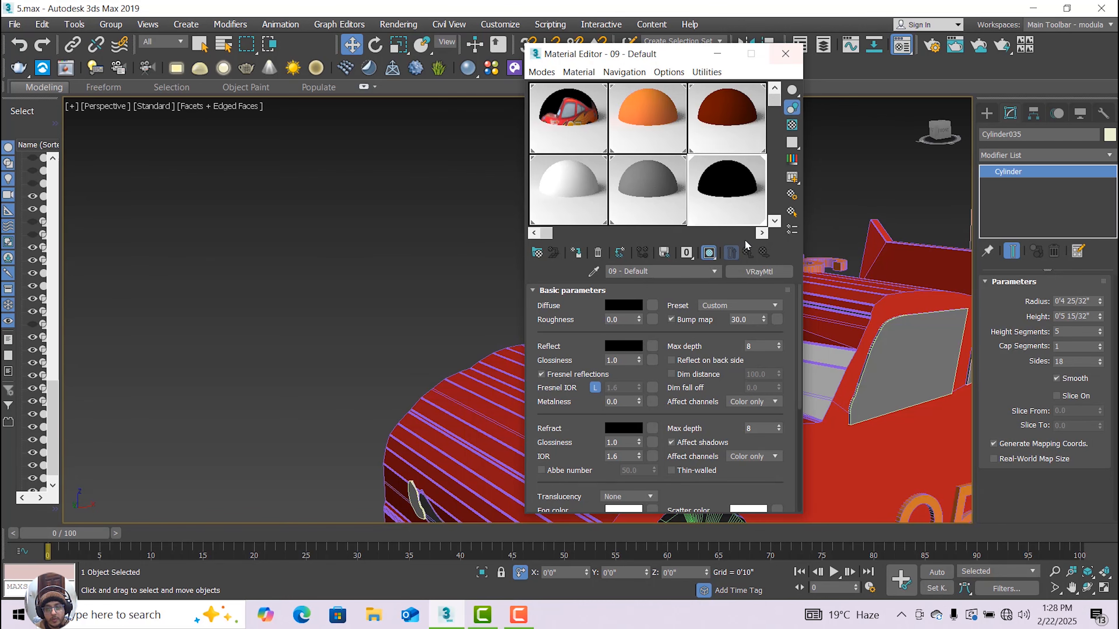
{"action": "left_click", "coordinate": [786, 53]}
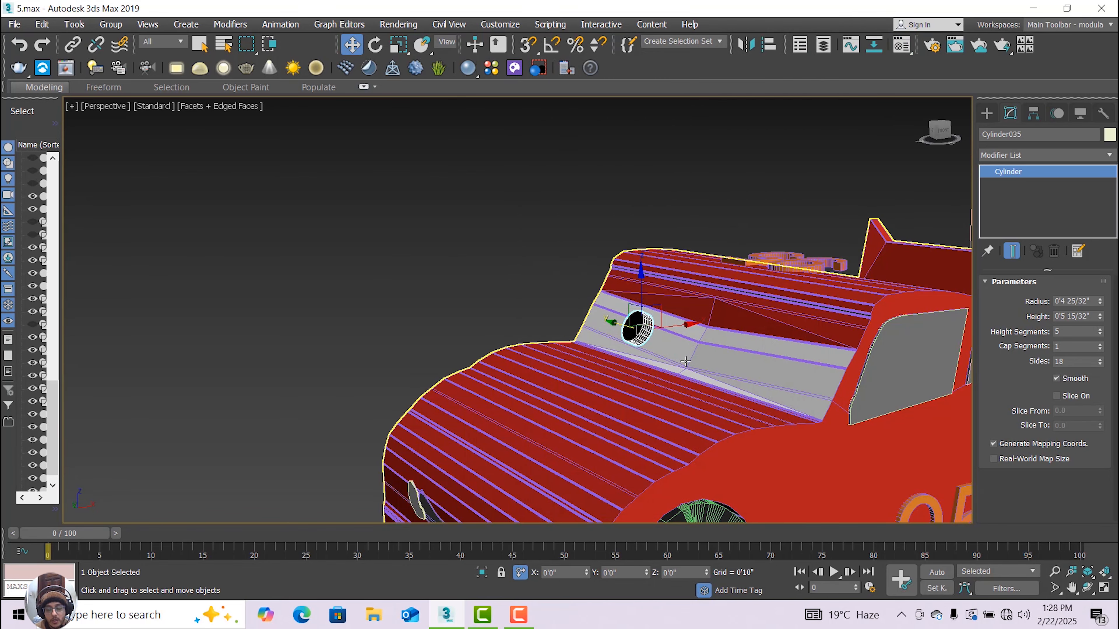
- Move the black cylinder back against the windshield, lower it slightly and shift it about 0'8" along Y
{"action": "left_click", "coordinate": [1087, 588]}
{"action": "left_click_drag", "start_coordinate": [608, 403], "coordinate": [592, 380]}
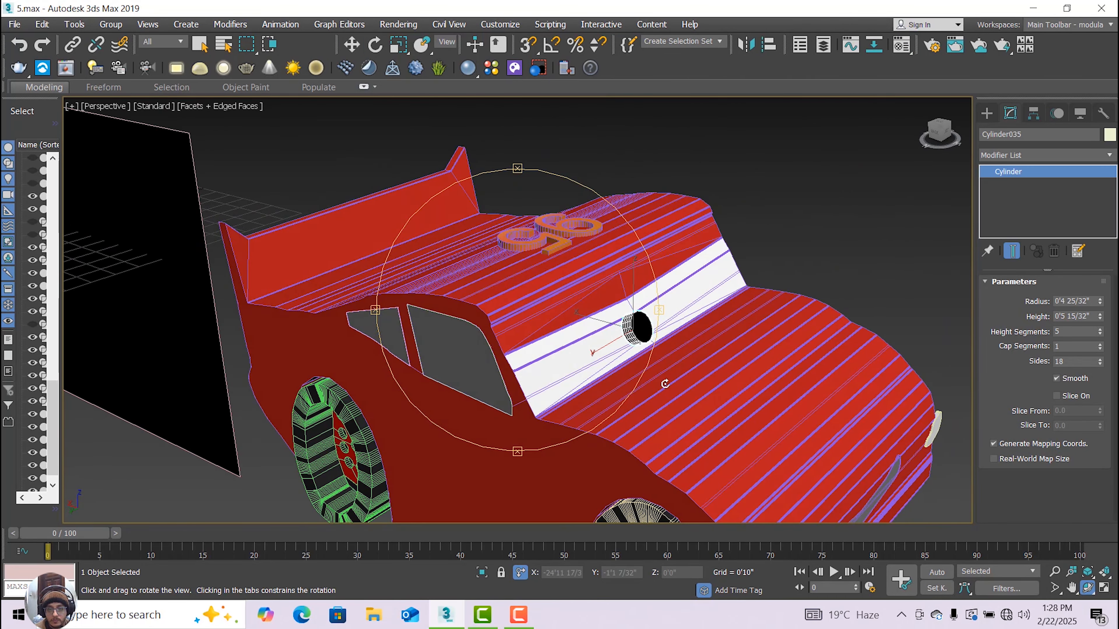
{"action": "left_click", "coordinate": [352, 45]}
{"action": "left_click_drag", "start_coordinate": [603, 326], "coordinate": [571, 320]}
{"action": "left_click_drag", "start_coordinate": [600, 279], "coordinate": [603, 290]}
{"action": "left_click_drag", "start_coordinate": [576, 326], "coordinate": [565, 360]}
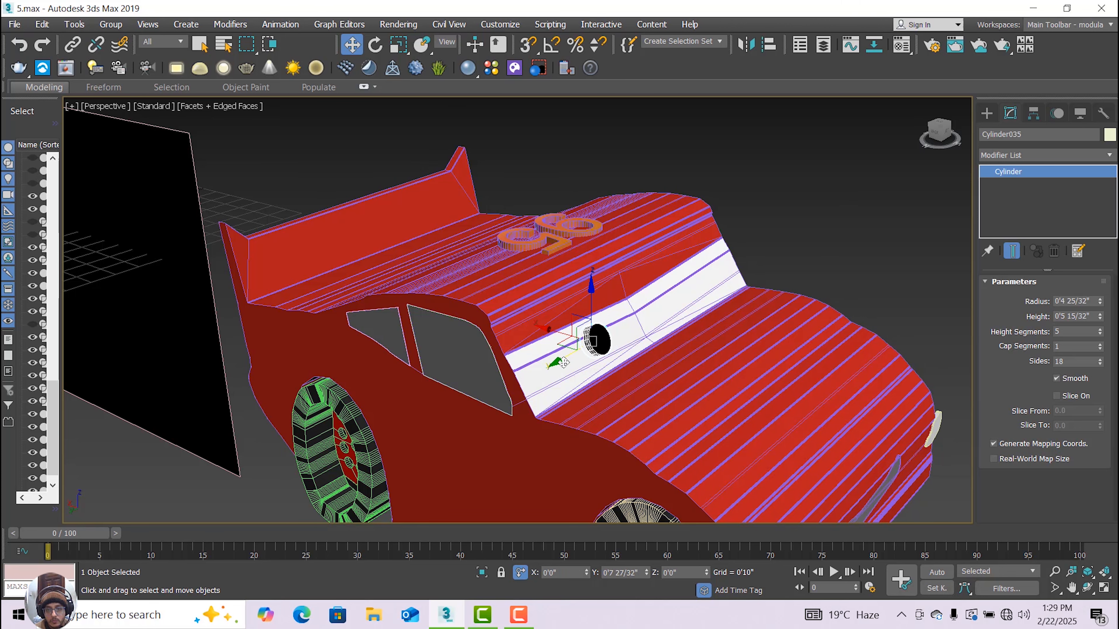
- Viewing the car from the front, lower the black cylinder slightly along Z within the windshield's white band
{"action": "left_click", "coordinate": [1099, 593]}
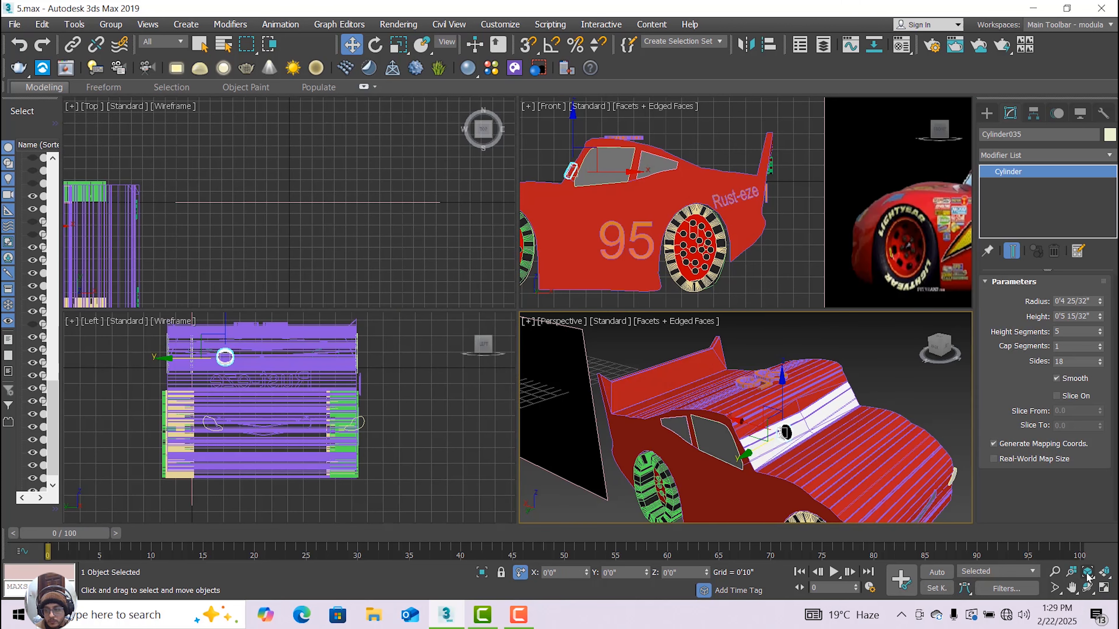
{"action": "left_click", "coordinate": [1097, 594]}
{"action": "left_click", "coordinate": [1087, 589]}
{"action": "left_click_drag", "start_coordinate": [652, 317], "coordinate": [487, 328]}
{"action": "left_click", "coordinate": [352, 44]}
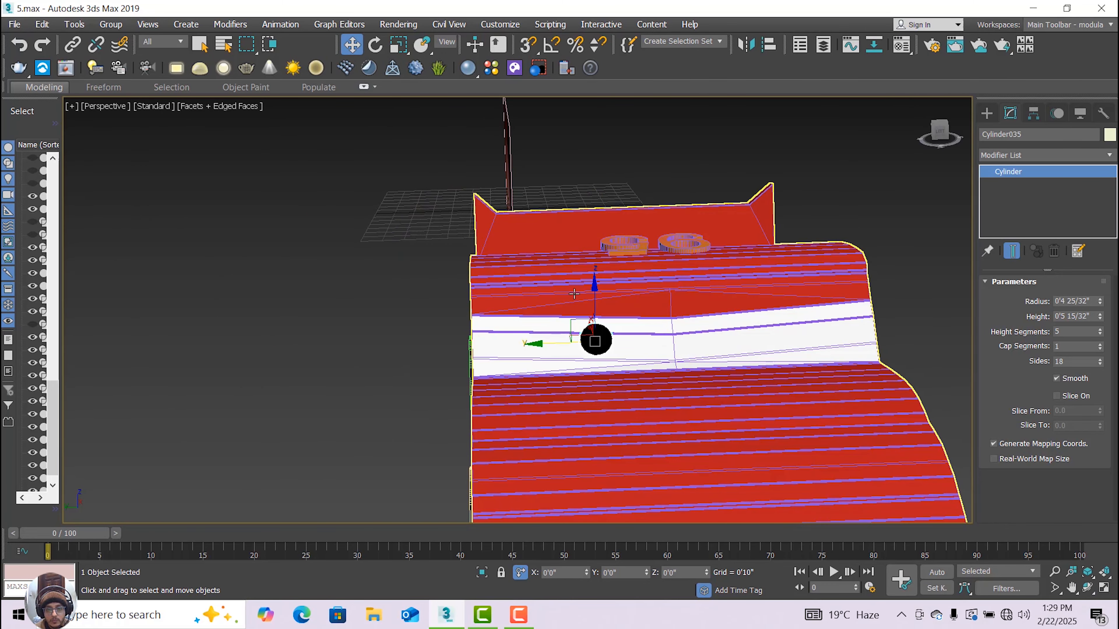
{"action": "left_click_drag", "start_coordinate": [595, 295], "coordinate": [594, 296]}
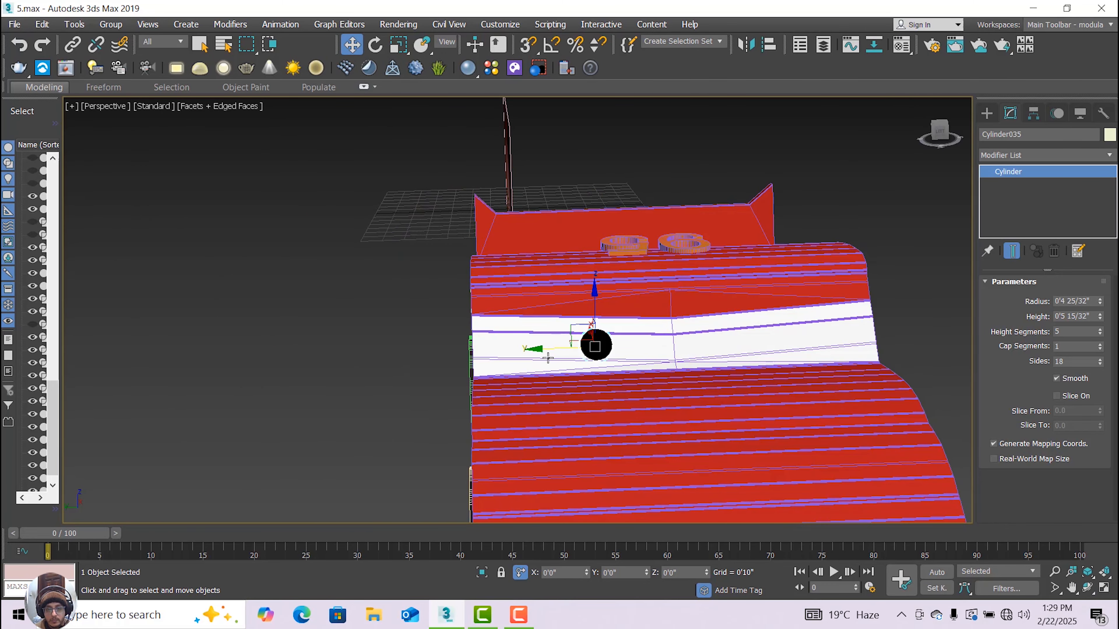
- Copy the black cylinder along Y to the windshield's other half as the second eye and clear the selection
{"action": "left_click_drag", "start_coordinate": [548, 358], "coordinate": [697, 362], "text": "shift"}
{"action": "left_click", "coordinate": [561, 371]}
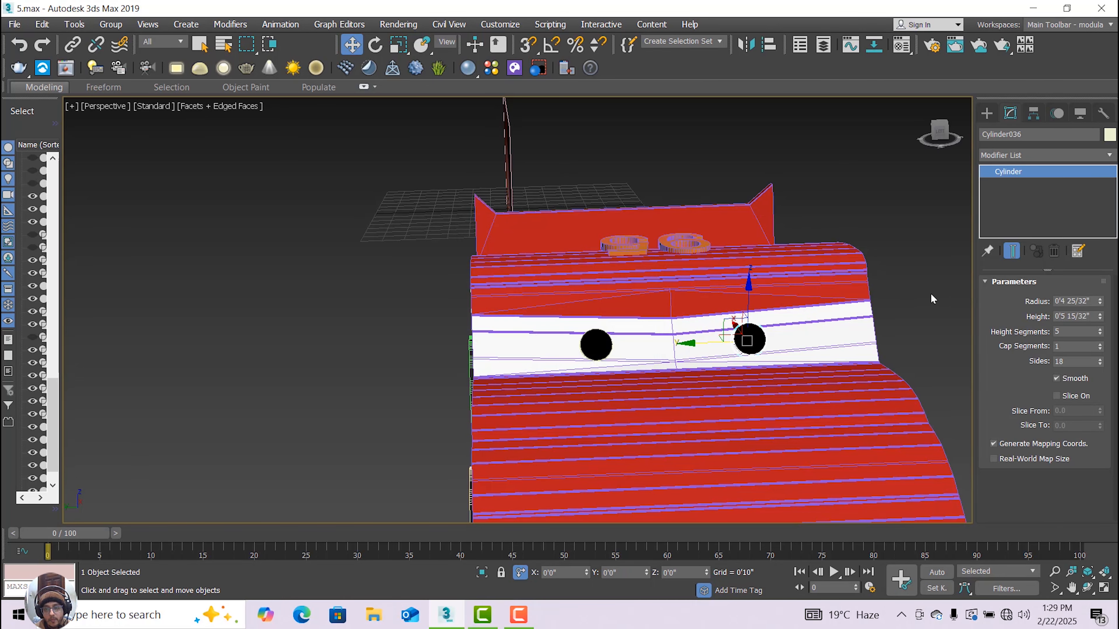
{"action": "left_click", "coordinate": [892, 310]}
- Frame the car and reference image in a front three-quarter perspective and create a V-Ray physical camera from that view
{"action": "scroll", "coordinate": [876, 324], "scroll_direction": "down", "scroll_amount": 5}
{"action": "scroll", "coordinate": [877, 323], "scroll_direction": "down", "scroll_amount": 3}
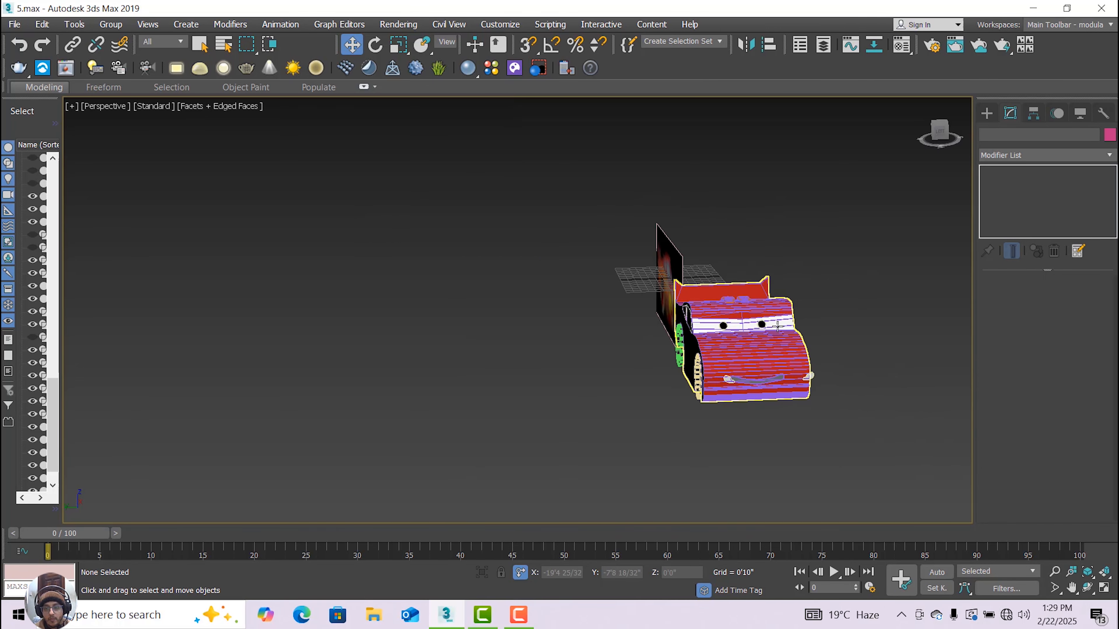
{"action": "left_click", "coordinate": [1104, 588]}
{"action": "left_click", "coordinate": [1104, 588]}
{"action": "left_click", "coordinate": [1087, 588]}
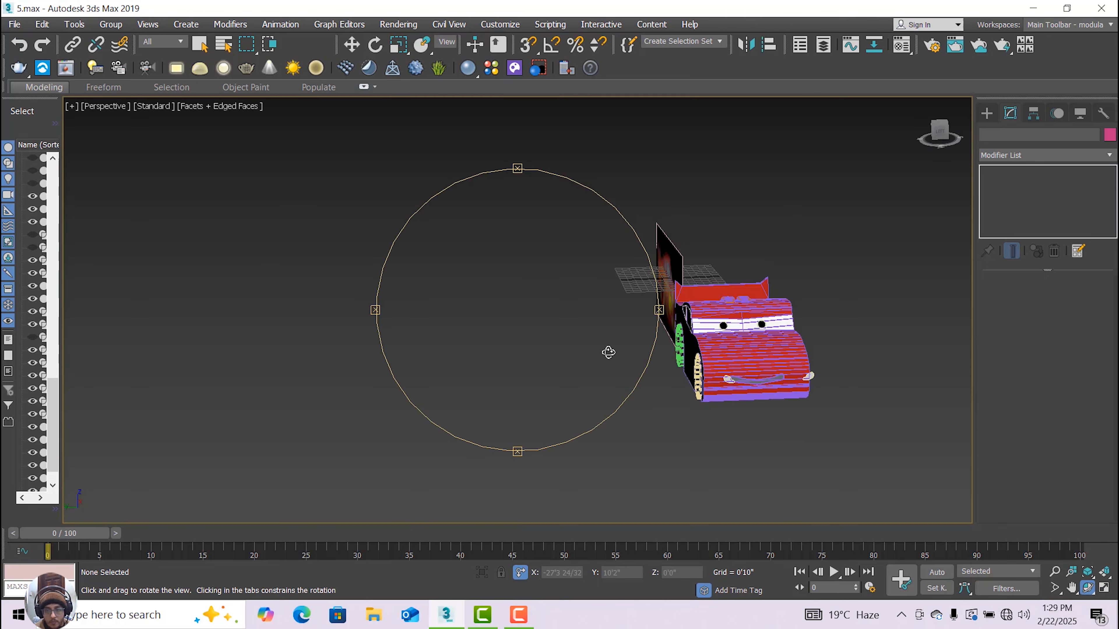
{"action": "left_click_drag", "start_coordinate": [607, 350], "coordinate": [545, 351]}
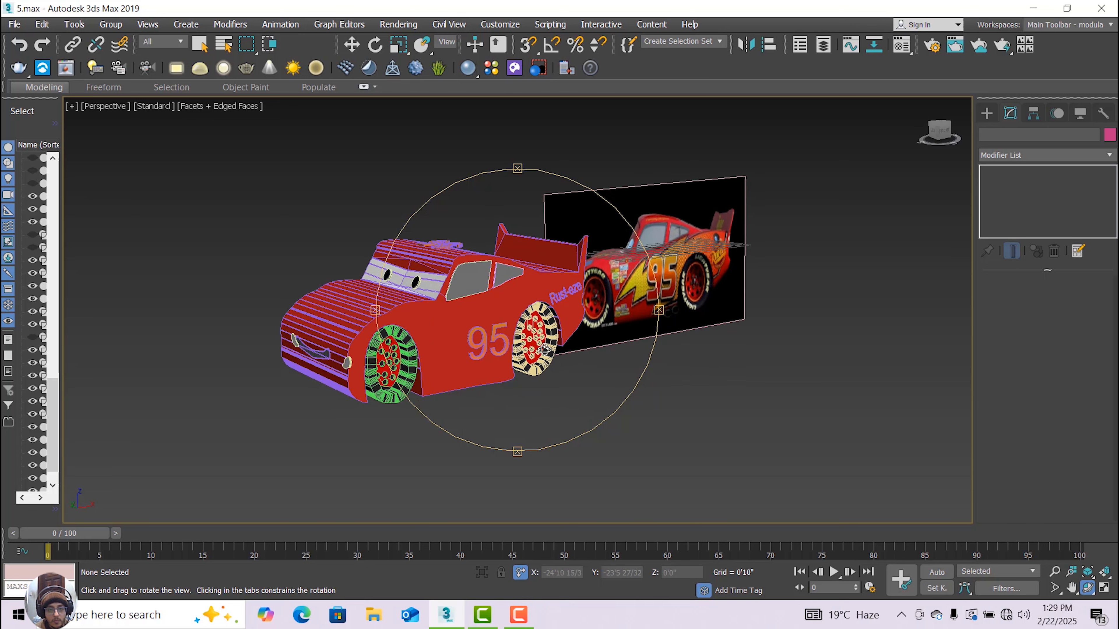
{"action": "left_click", "coordinate": [148, 69]}
{"action": "scroll", "coordinate": [1112, 310], "scroll_direction": "down", "scroll_amount": 5}
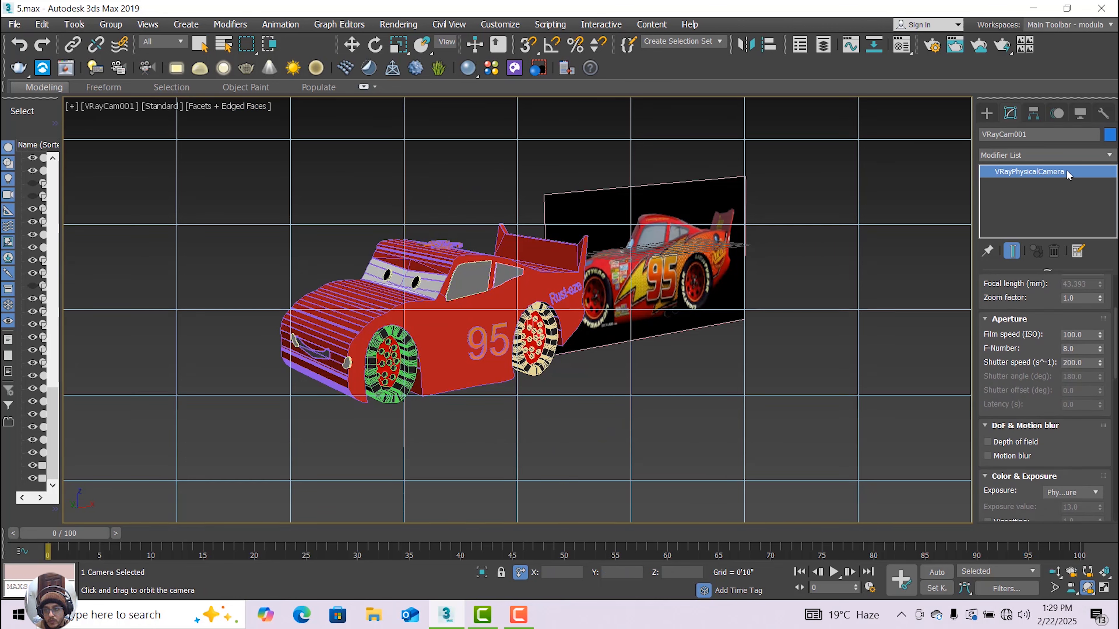
- Show the V-Ray camera types available for creation
{"action": "left_click", "coordinate": [987, 114]}
{"action": "left_click", "coordinate": [1017, 133]}
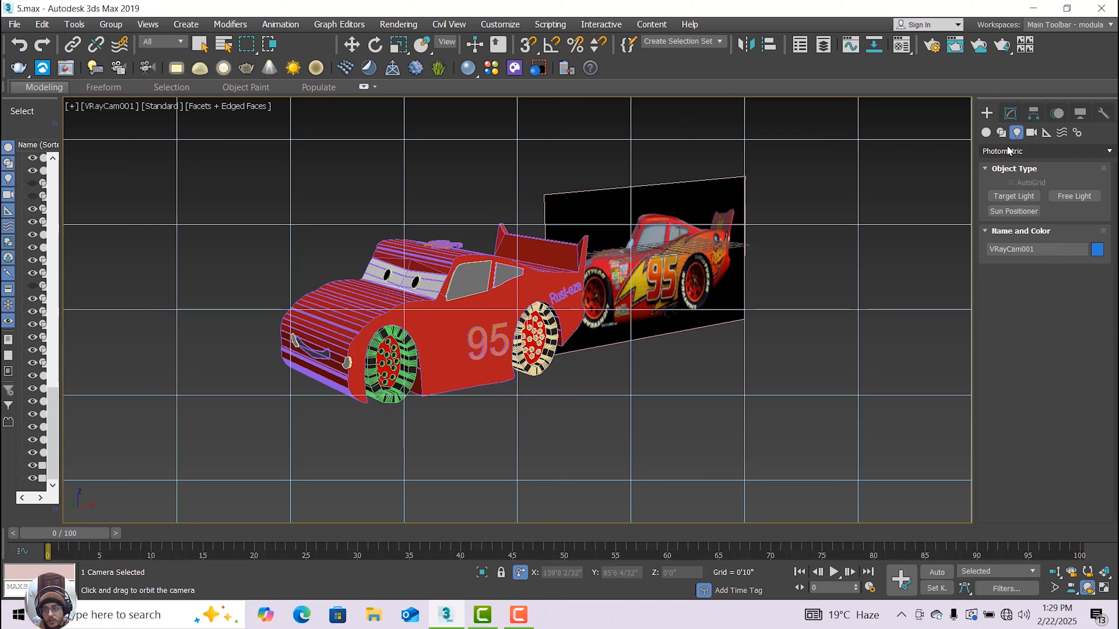
{"action": "left_click", "coordinate": [1031, 133]}
{"action": "left_click", "coordinate": [1026, 151]}
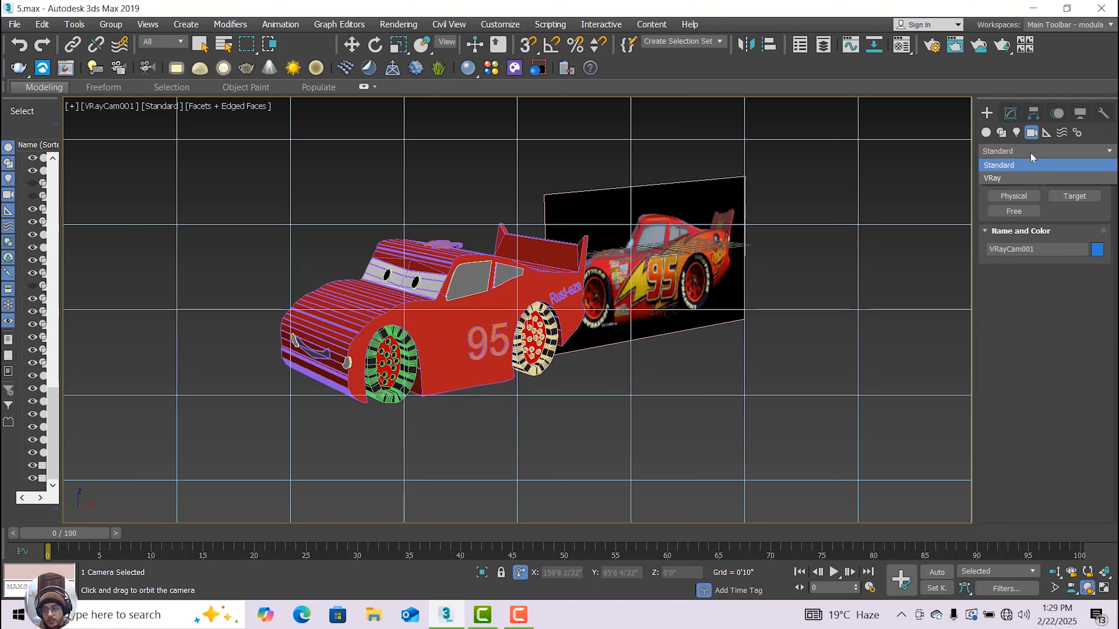
{"action": "left_click", "coordinate": [1013, 180]}
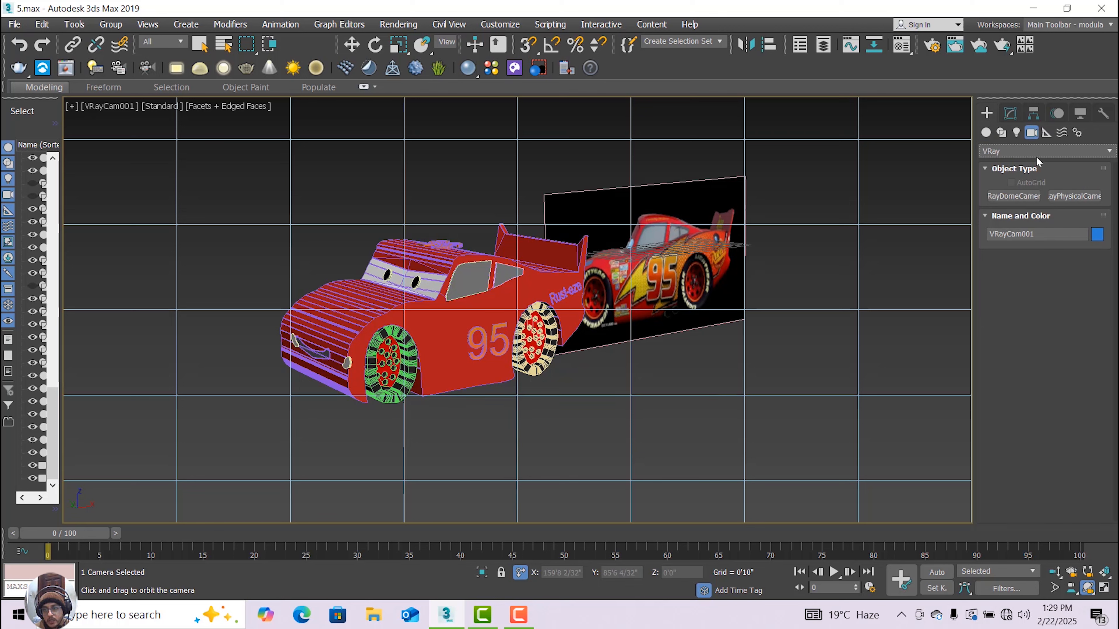
- Set the V-Ray physical camera's film speed to ISO 240 and shutter speed to 40, and show all four viewports
{"action": "left_click", "coordinate": [1004, 115]}
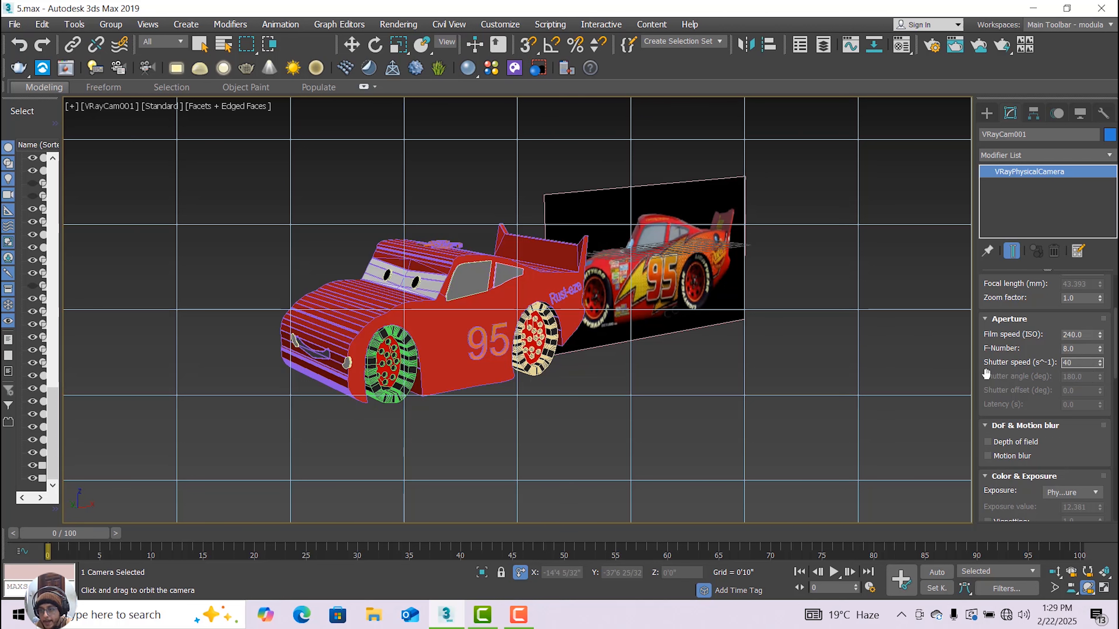
{"action": "left_click", "coordinate": [1106, 589]}
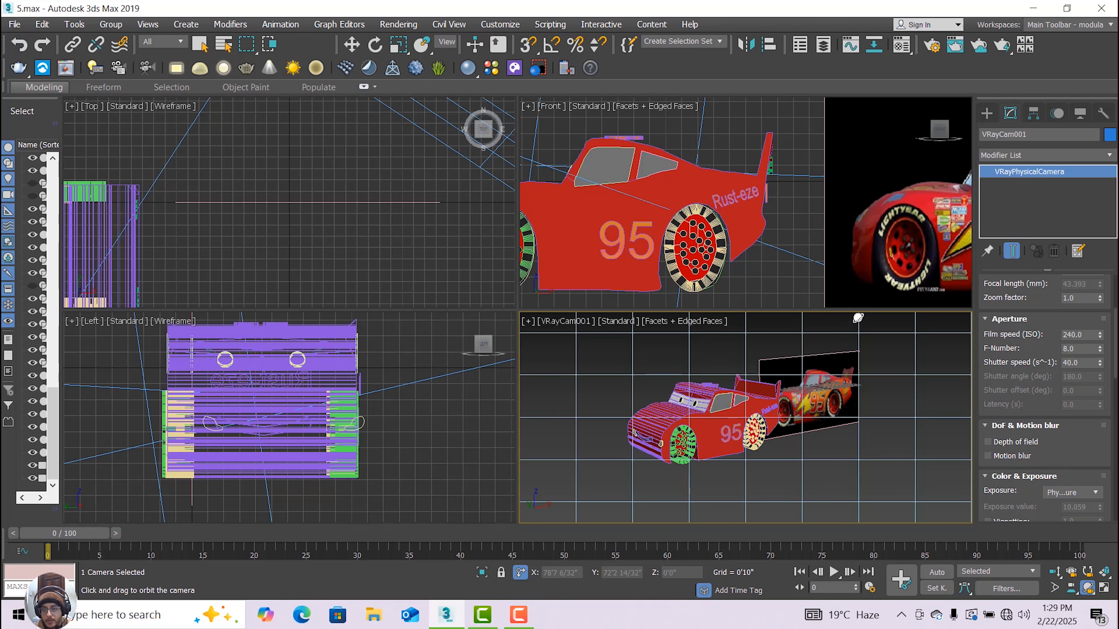
{"action": "left_click", "coordinate": [991, 115]}
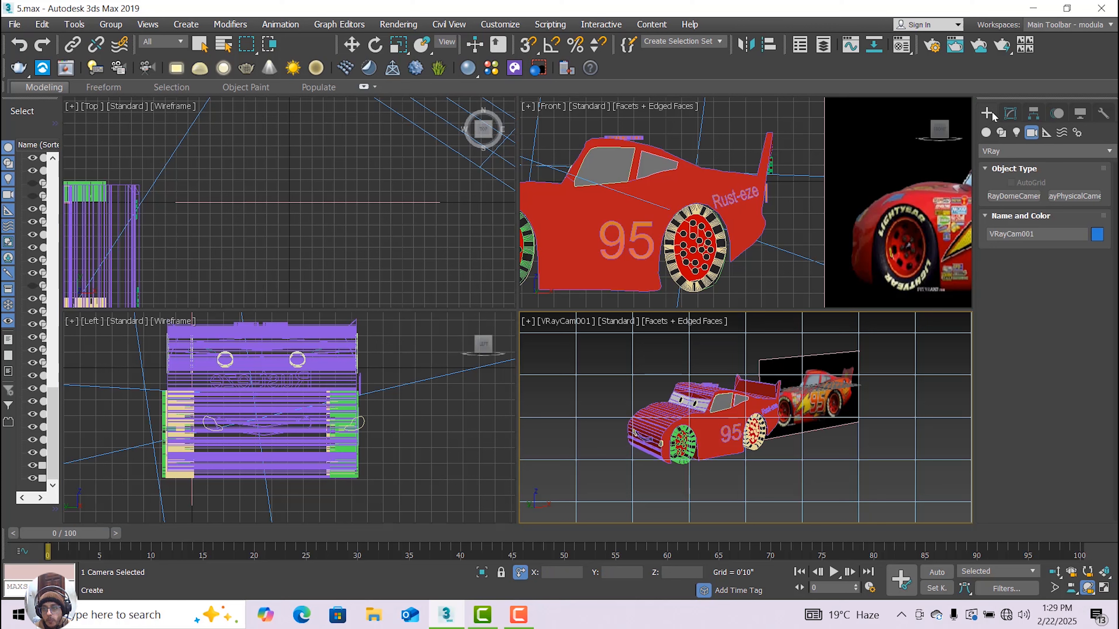
{"action": "left_click", "coordinate": [1006, 116]}
{"action": "scroll", "coordinate": [830, 226], "scroll_direction": "down", "scroll_amount": 10}
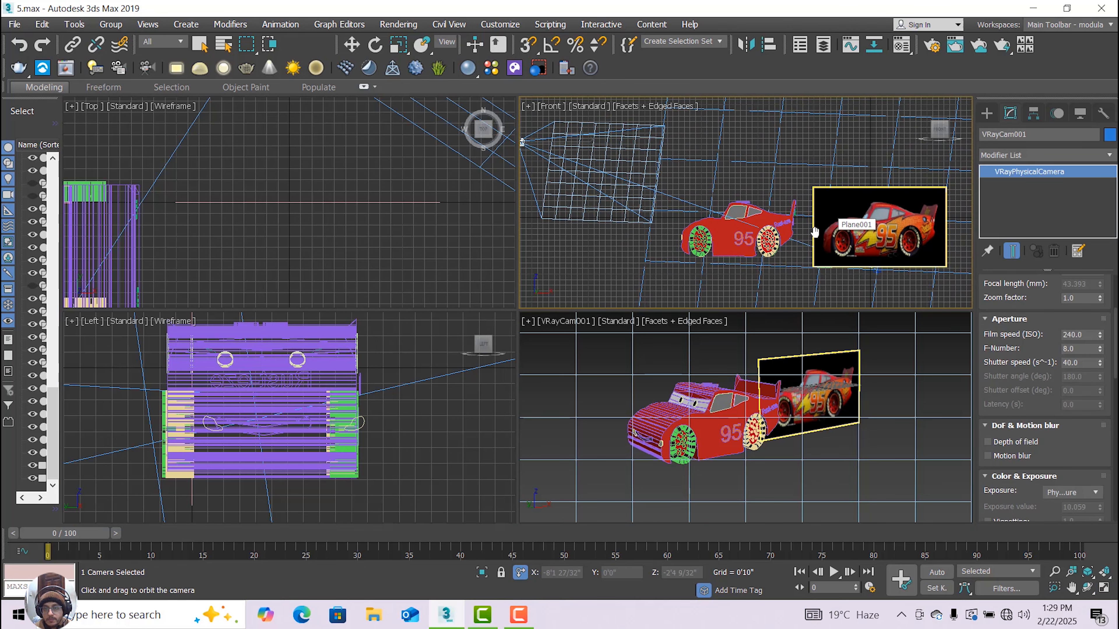
{"action": "key", "text": "w"}
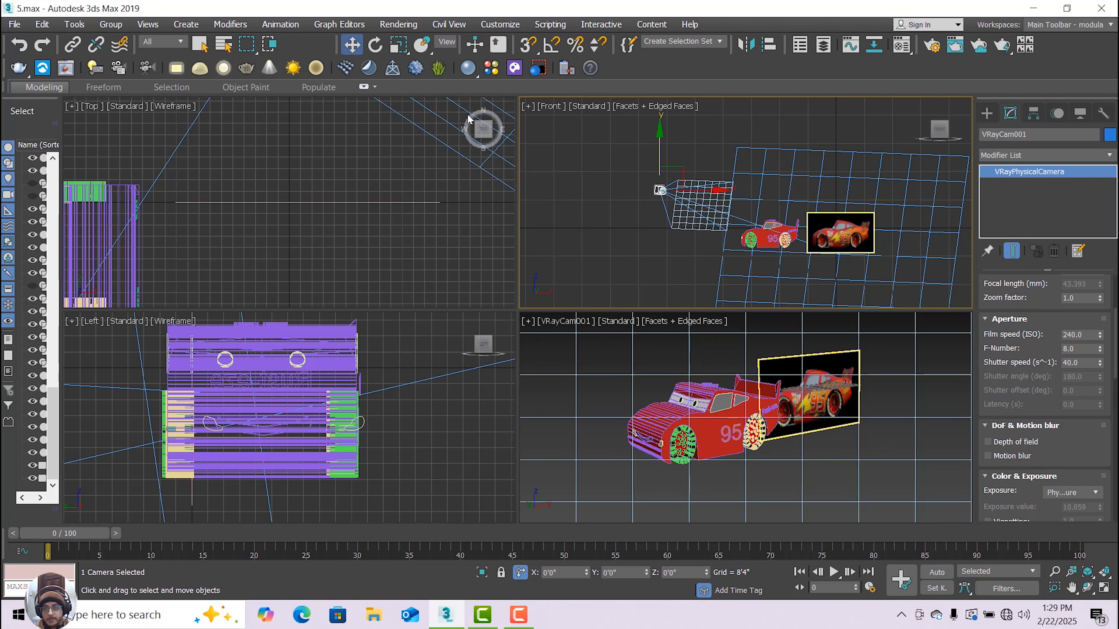
{"action": "left_click", "coordinate": [534, 621]}
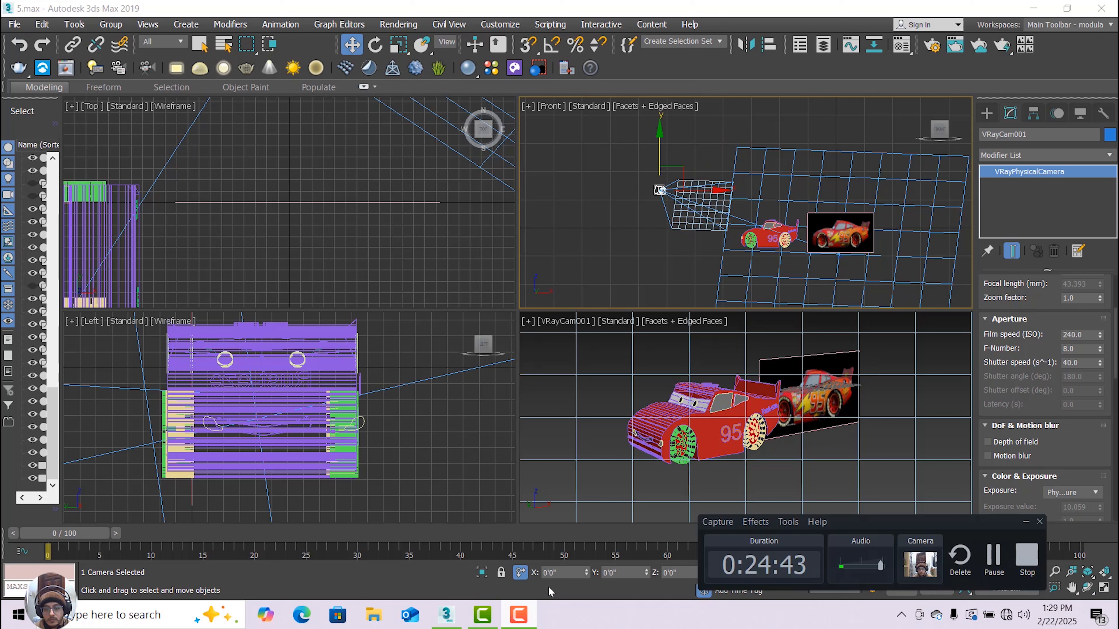
{"action": "left_click", "coordinate": [569, 454]}
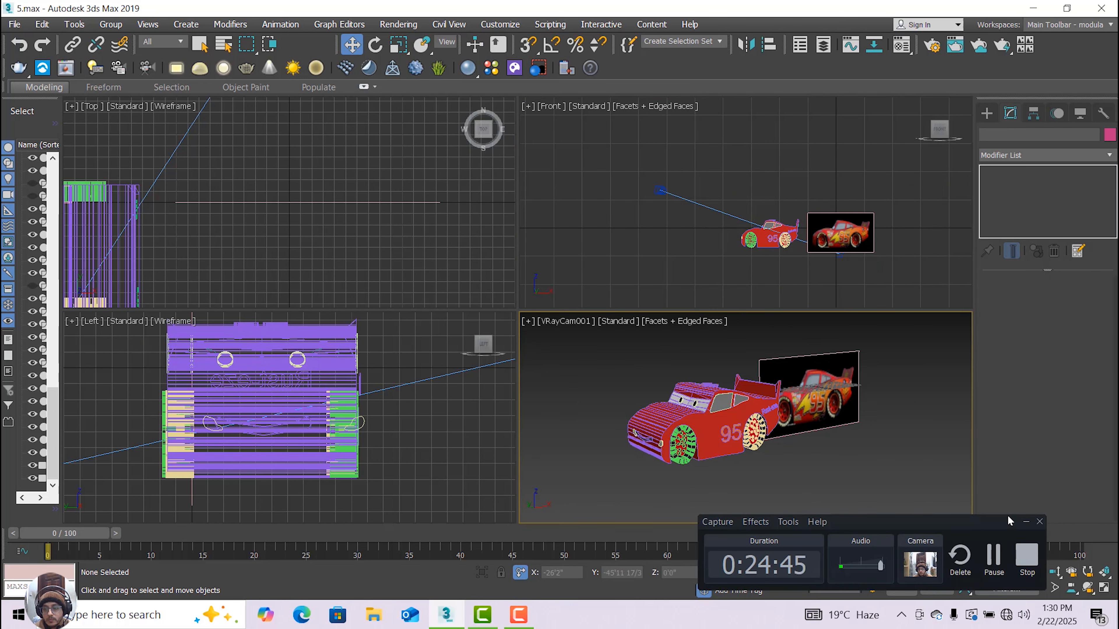
- Create a V-Ray plane light about 33'10" by 24'1" around the car in the Top view and raise it above the car
{"action": "left_click", "coordinate": [1025, 525]}
{"action": "left_click", "coordinate": [988, 114]}
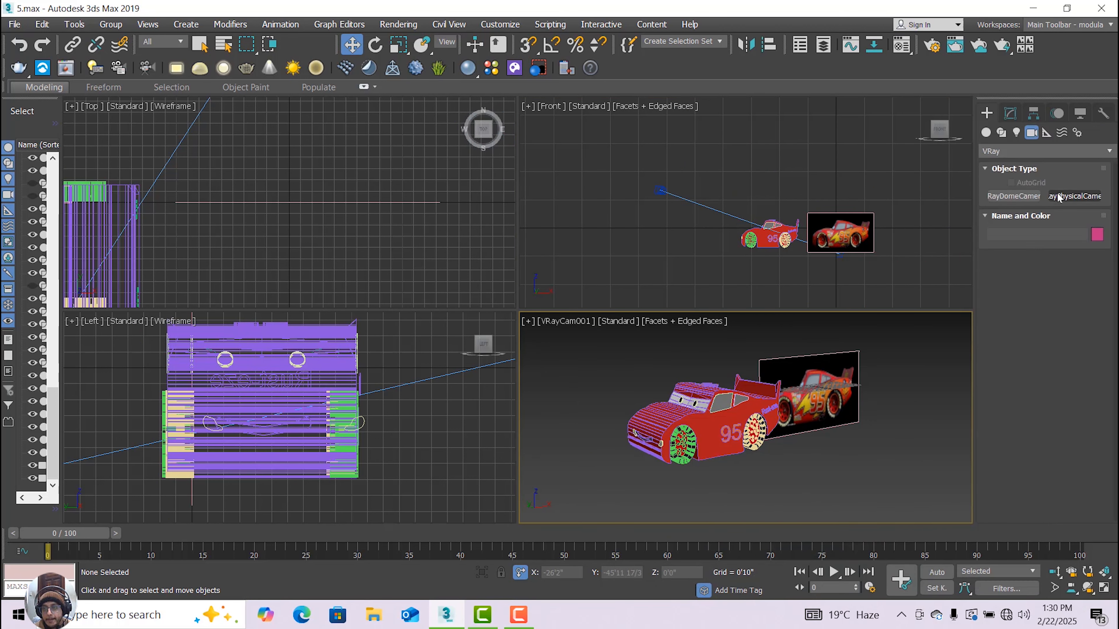
{"action": "left_click", "coordinate": [1016, 133]}
{"action": "left_click", "coordinate": [1027, 151]}
{"action": "left_click", "coordinate": [1022, 184]}
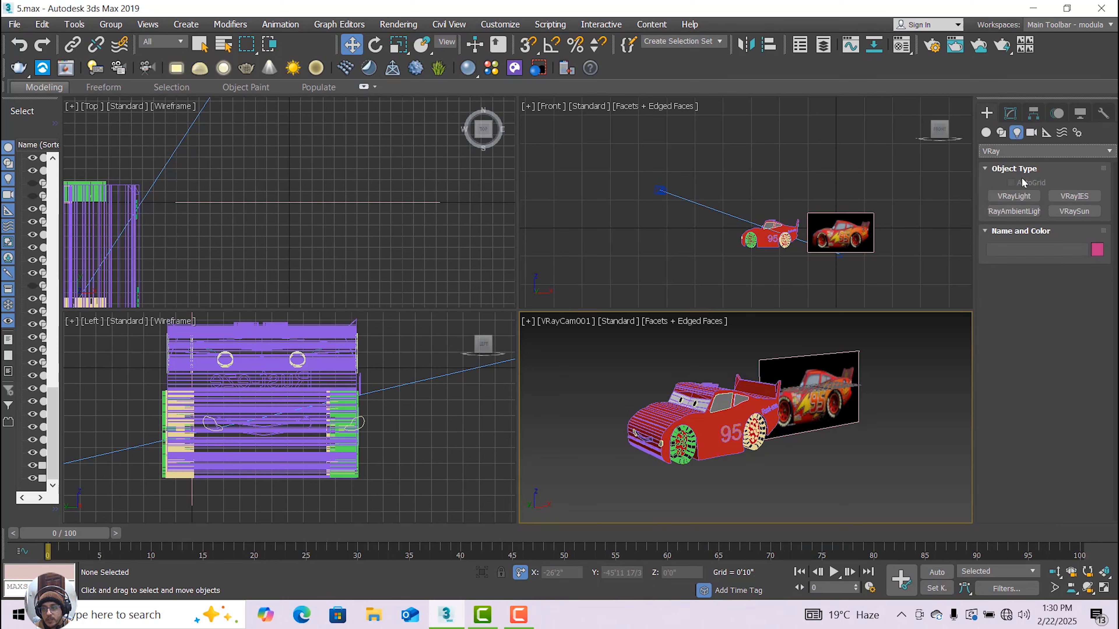
{"action": "left_click", "coordinate": [1014, 196]}
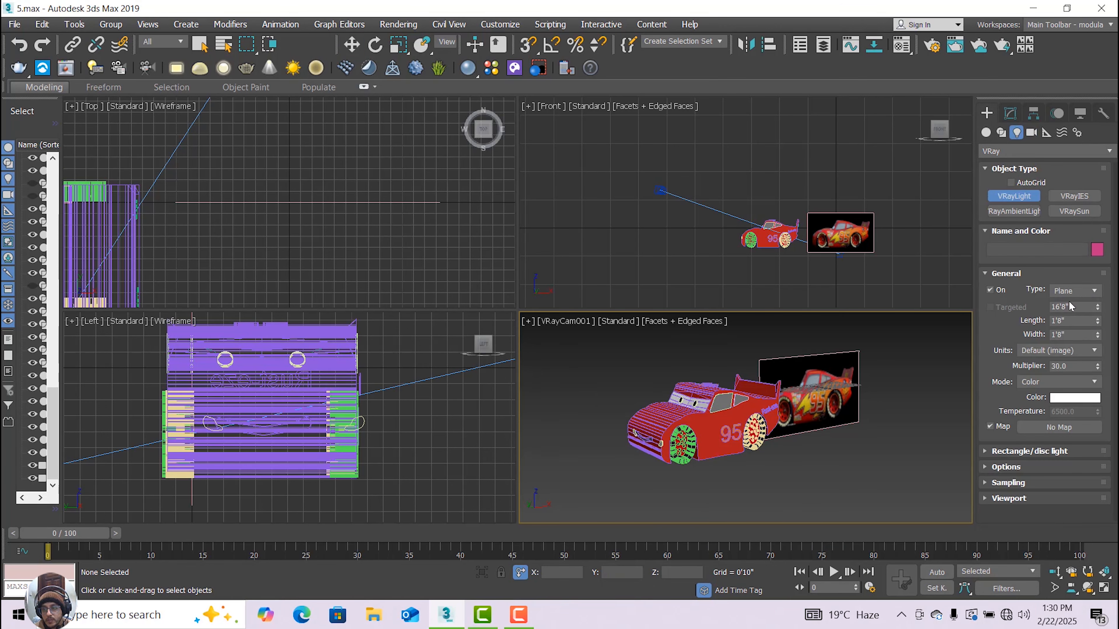
{"action": "scroll", "coordinate": [355, 193], "scroll_direction": "down", "scroll_amount": 3}
{"action": "middle_click_drag", "start_coordinate": [199, 193], "coordinate": [250, 175]}
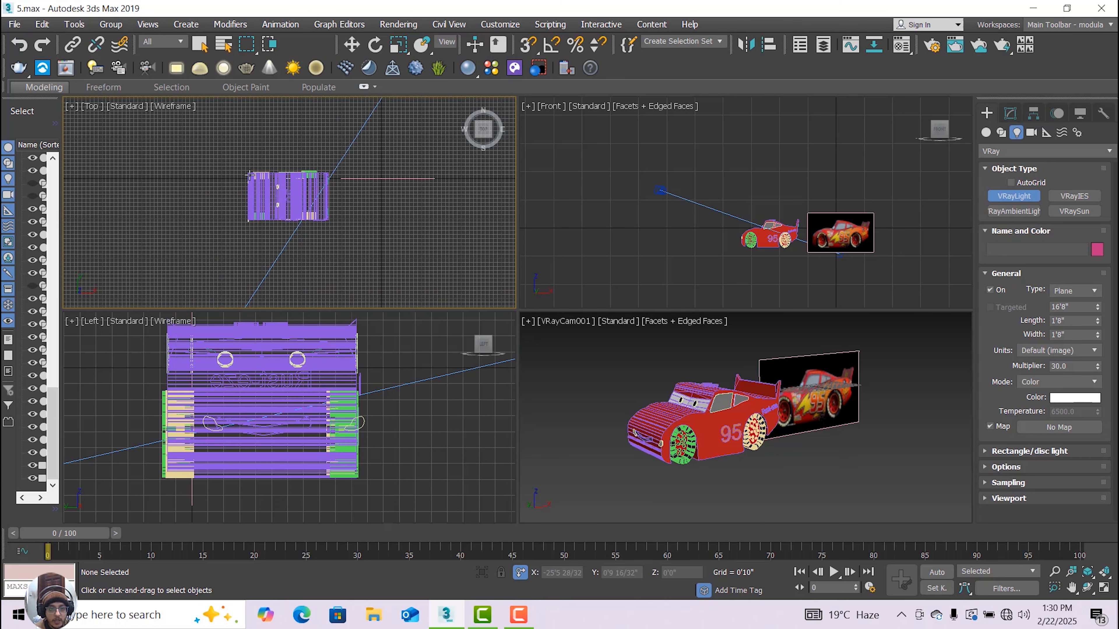
{"action": "left_click_drag", "start_coordinate": [217, 146], "coordinate": [381, 261]}
{"action": "left_click", "coordinate": [351, 44]}
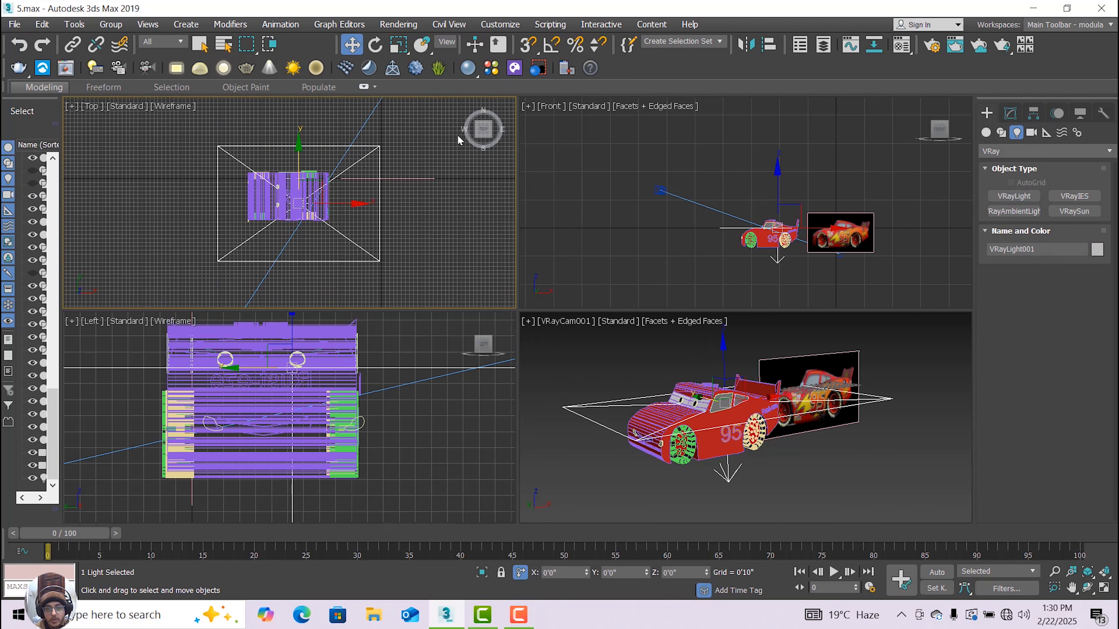
{"action": "left_click_drag", "start_coordinate": [779, 193], "coordinate": [787, 134]}
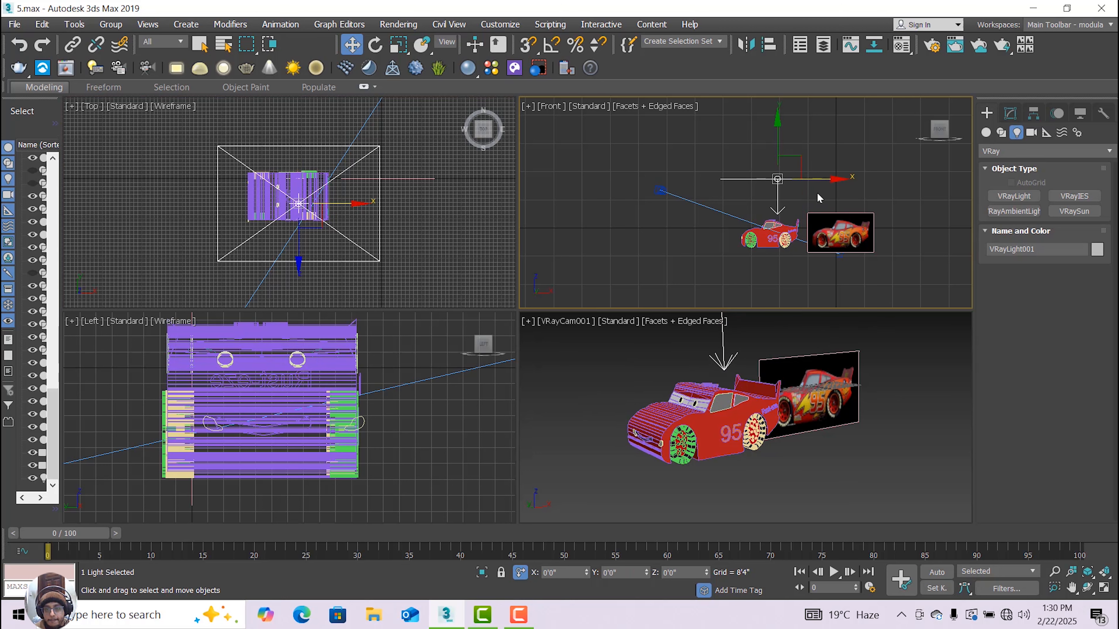
- Make the overhead V-Ray light invisible in its options
{"action": "left_click", "coordinate": [1010, 114]}
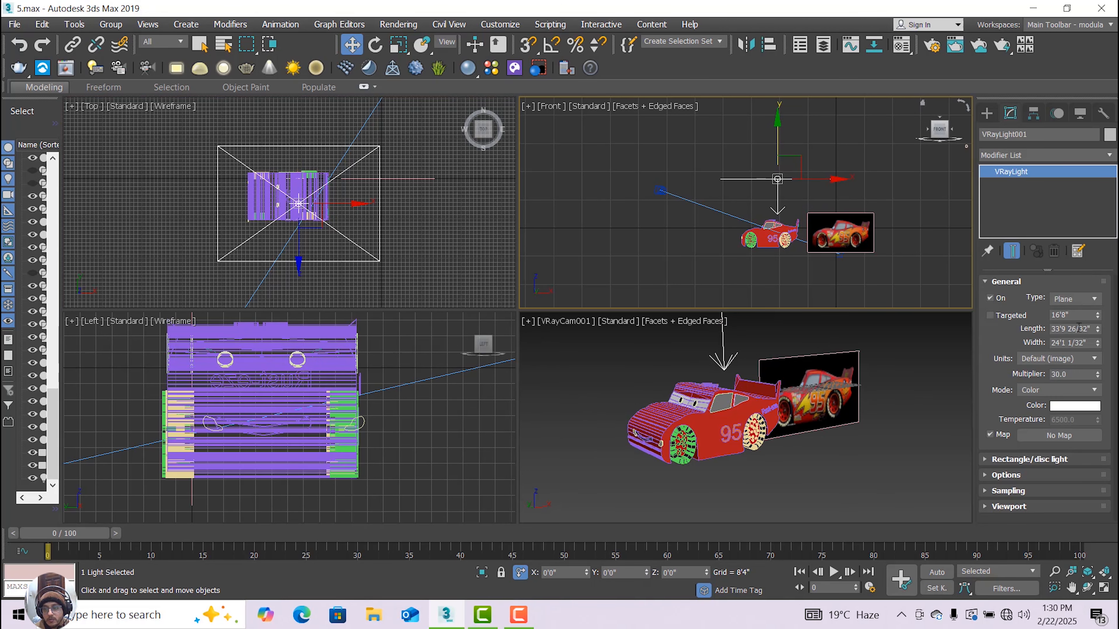
{"action": "left_click", "coordinate": [1006, 475]}
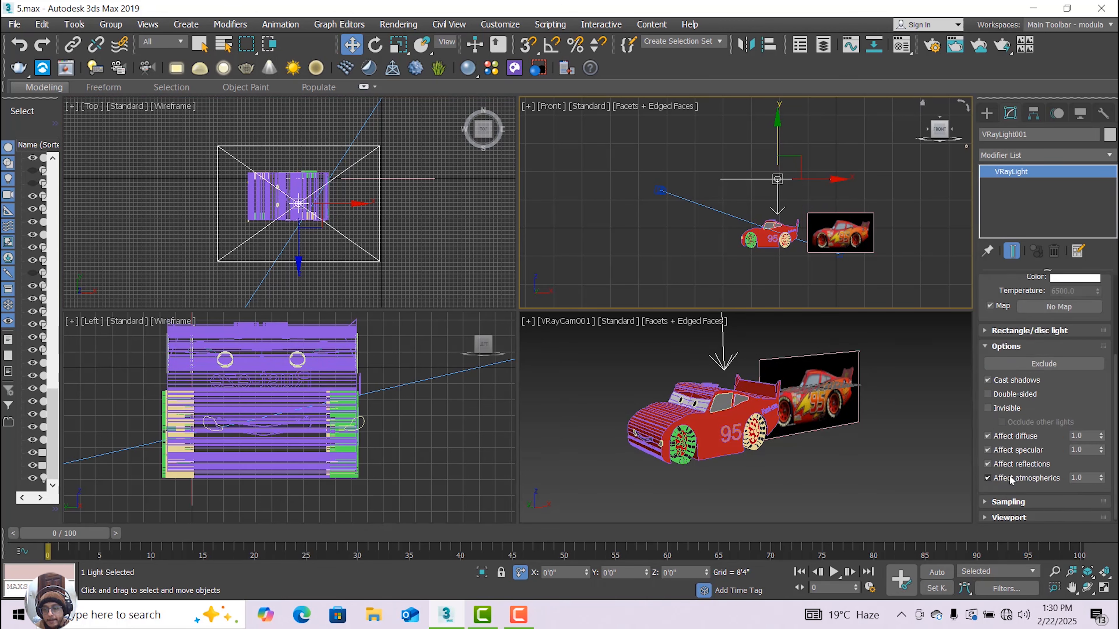
{"action": "left_click", "coordinate": [1012, 409]}
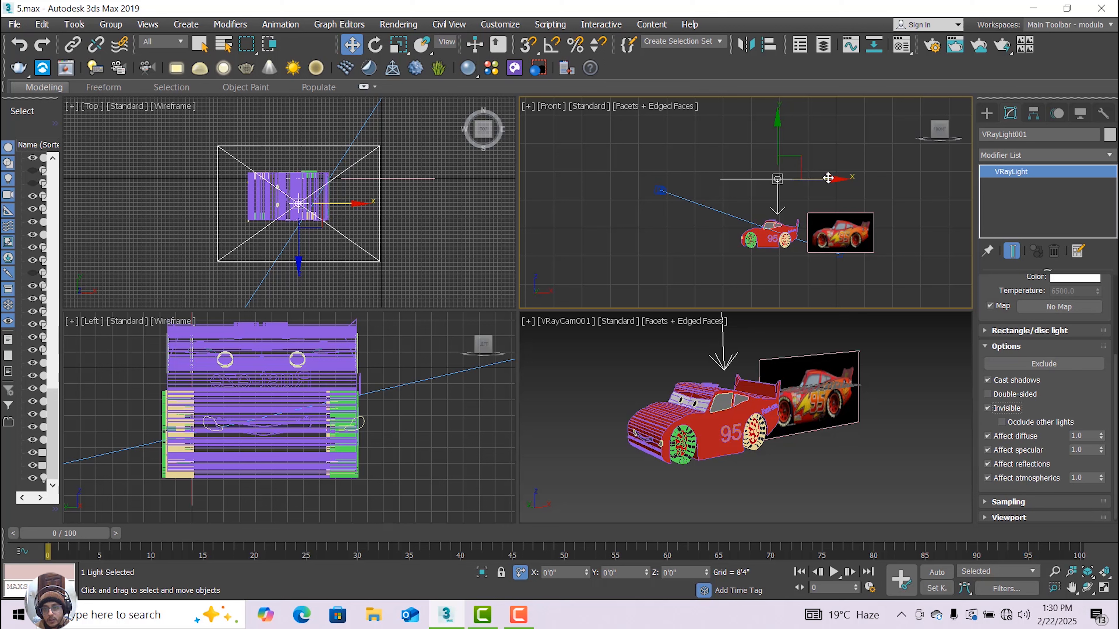
- Copy the overhead light out in front of the car's nose, lower it and rotate it to face the car
{"action": "left_click_drag", "start_coordinate": [828, 177], "coordinate": [697, 178], "text": "shift"}
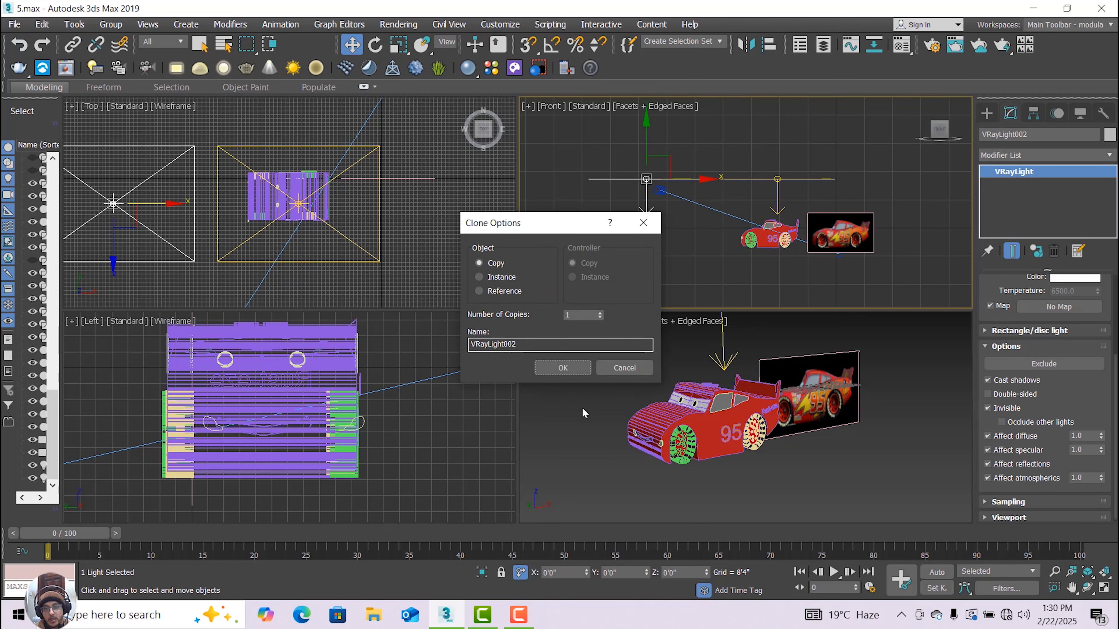
{"action": "left_click", "coordinate": [566, 368]}
{"action": "left_click_drag", "start_coordinate": [646, 149], "coordinate": [633, 188]}
{"action": "left_click", "coordinate": [375, 45]}
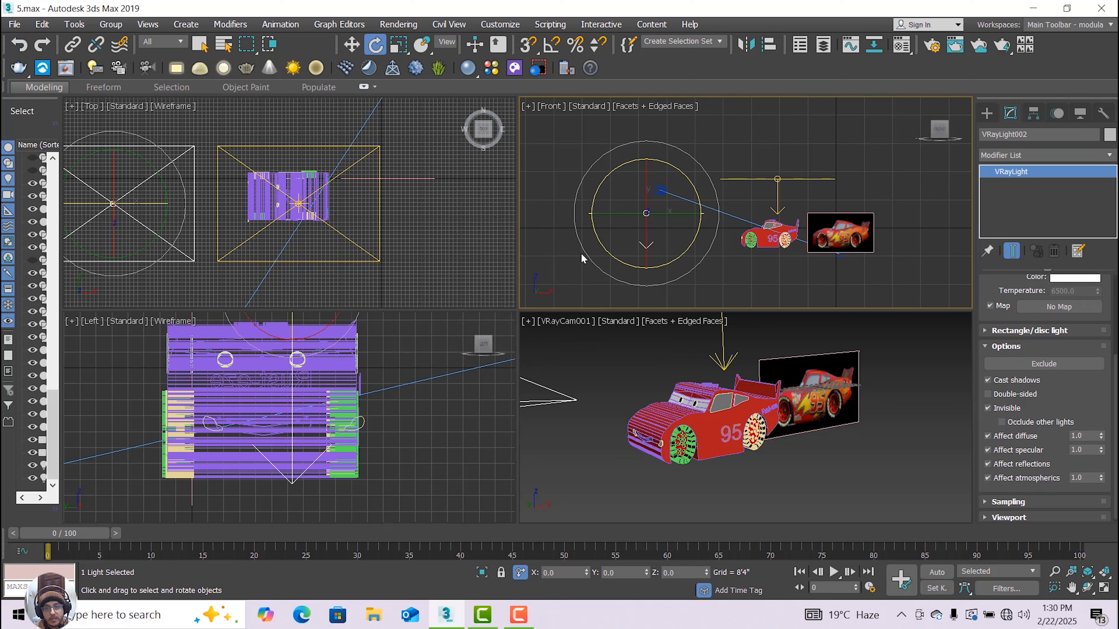
{"action": "left_click_drag", "start_coordinate": [590, 262], "coordinate": [644, 312]}
- Copy the front light to the car's rear side, rotate it to face the car and move it out past the reference image
{"action": "left_click", "coordinate": [351, 45]}
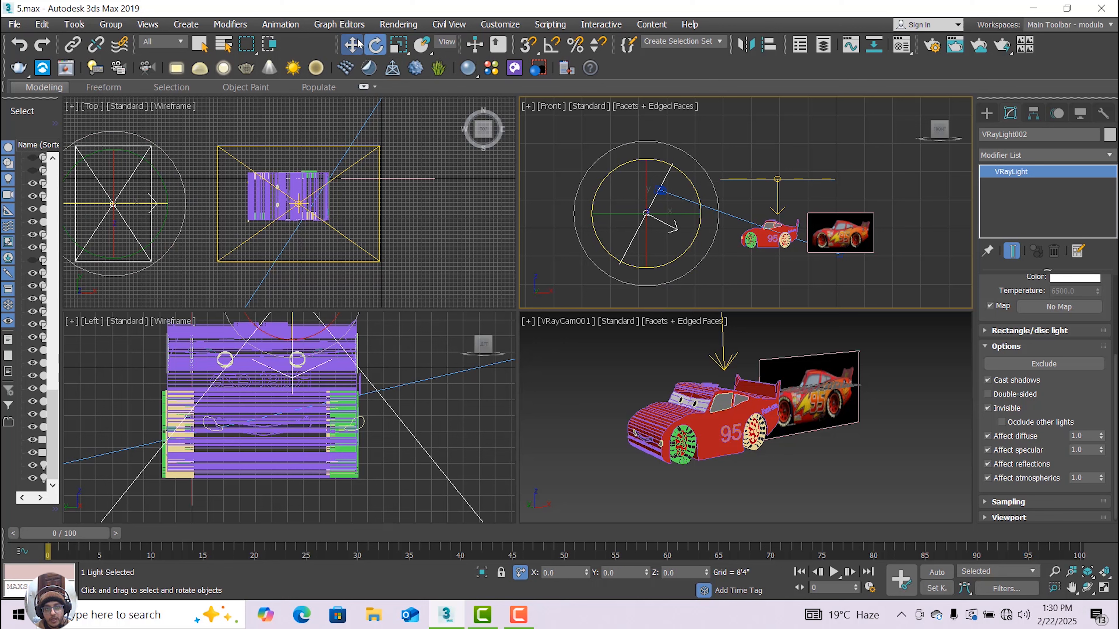
{"action": "left_click_drag", "start_coordinate": [691, 214], "coordinate": [862, 229]}
{"action": "left_click", "coordinate": [564, 367]}
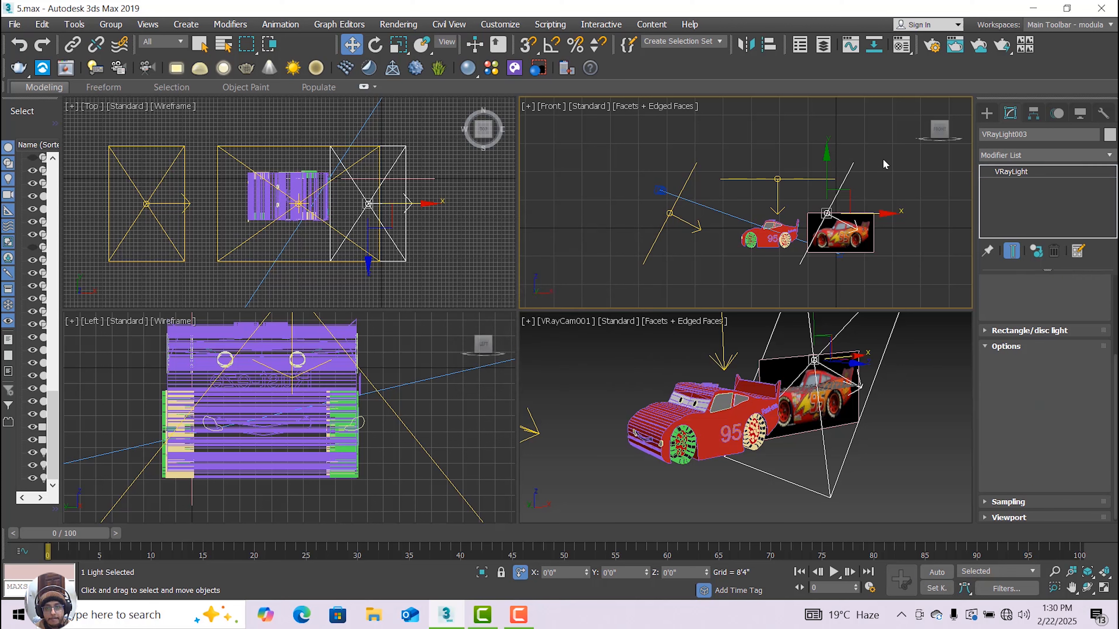
{"action": "left_click", "coordinate": [375, 45]}
{"action": "left_click_drag", "start_coordinate": [878, 167], "coordinate": [907, 293]}
{"action": "left_click", "coordinate": [904, 197]}
{"action": "left_click", "coordinate": [351, 44]}
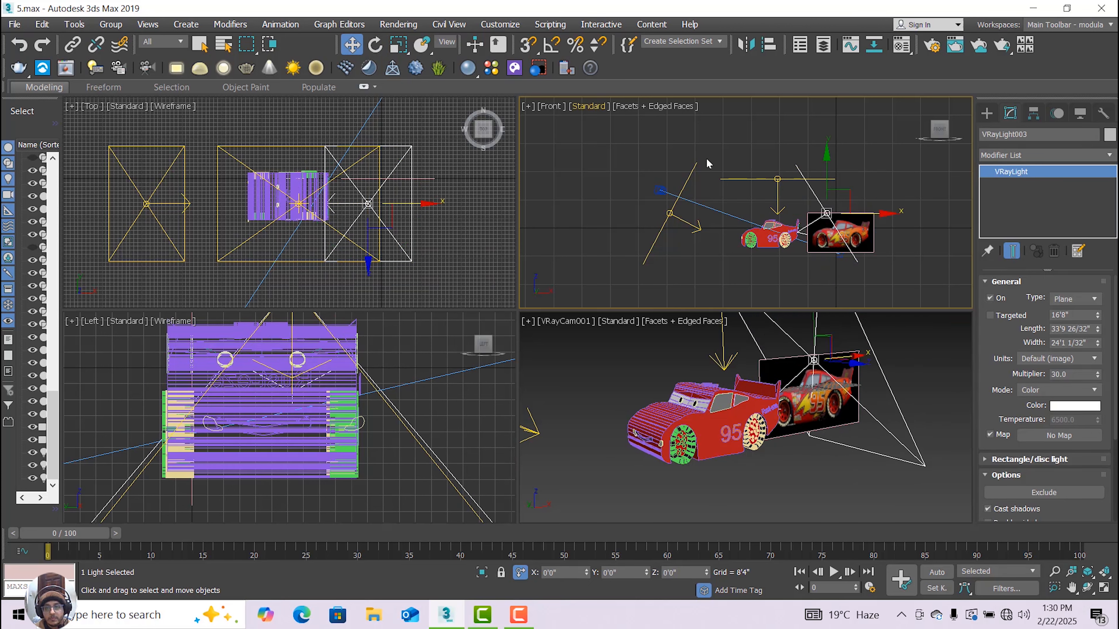
{"action": "left_click_drag", "start_coordinate": [883, 226], "coordinate": [934, 219]}
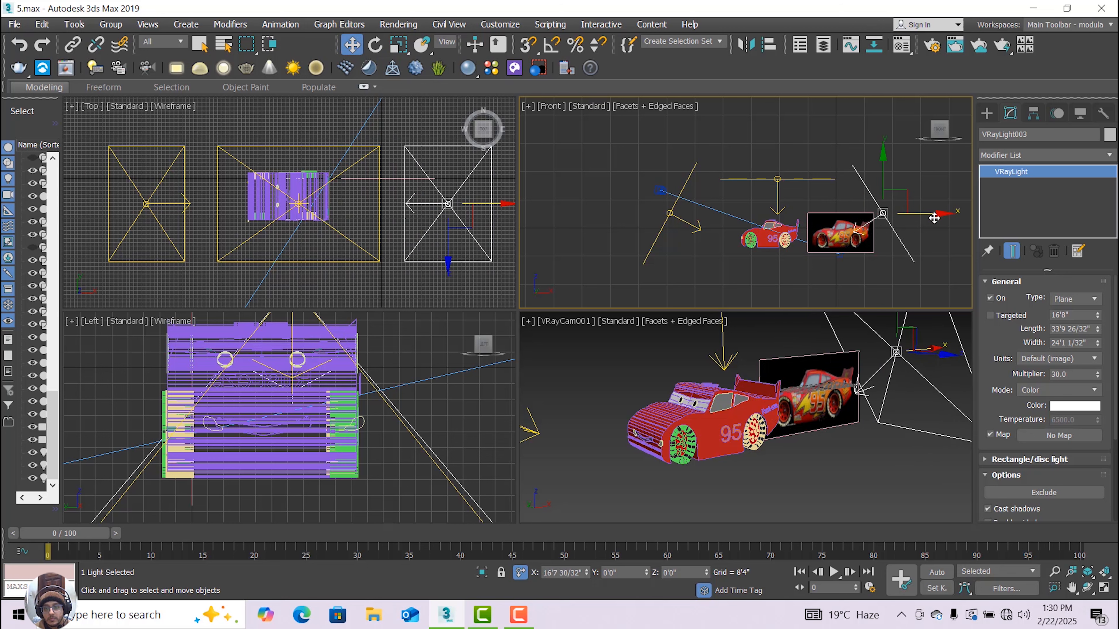
- Raise the overhead light slightly and copy it straight down below the car
{"action": "left_click", "coordinate": [795, 178]}
{"action": "left_click_drag", "start_coordinate": [777, 148], "coordinate": [777, 130]}
{"action": "key", "text": "shift+q"}
{"action": "left_click_drag", "start_coordinate": [777, 191], "coordinate": [777, 299], "text": "shift"}
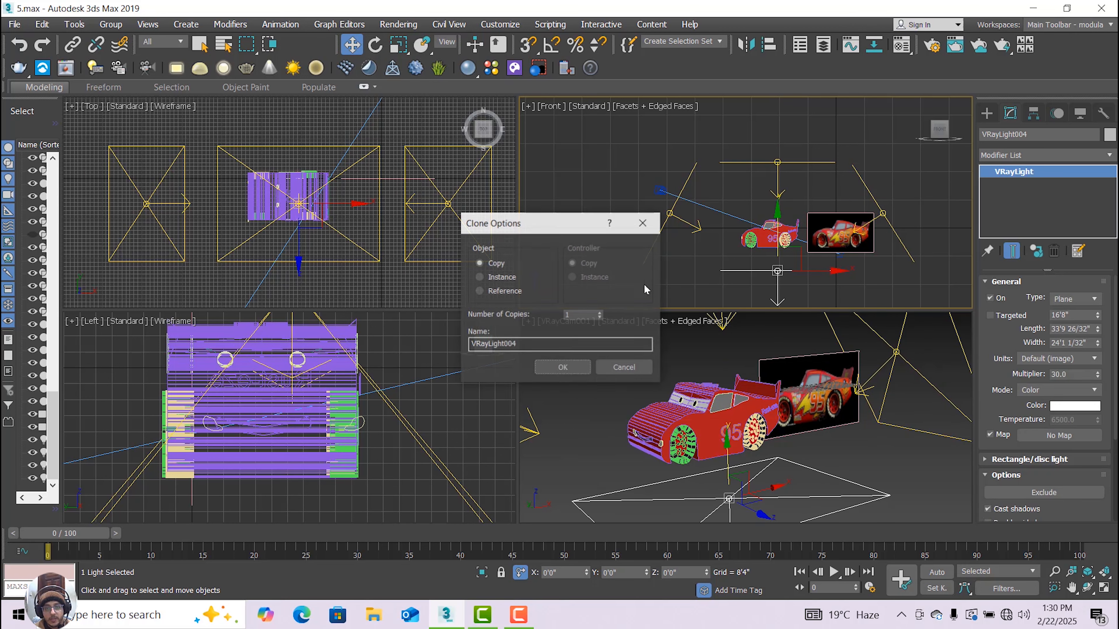
{"action": "left_click", "coordinate": [564, 367]}
- Rotate the light below the car to point upward and move it farther down
{"action": "left_click", "coordinate": [375, 44]}
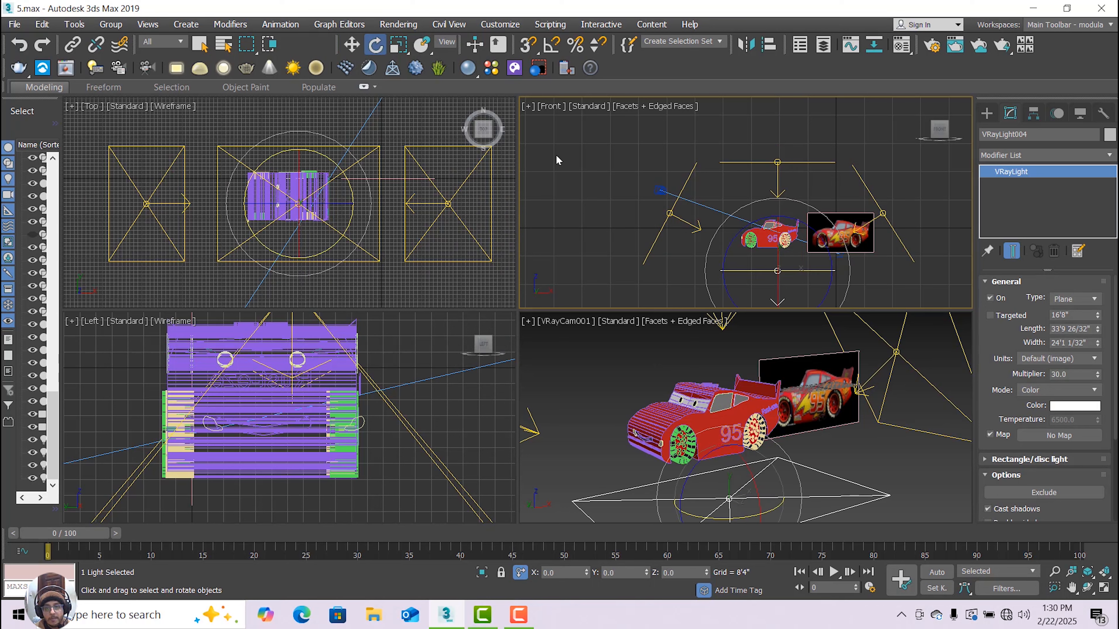
{"action": "left_click_drag", "start_coordinate": [846, 255], "coordinate": [710, 325]}
{"action": "left_click", "coordinate": [702, 281]}
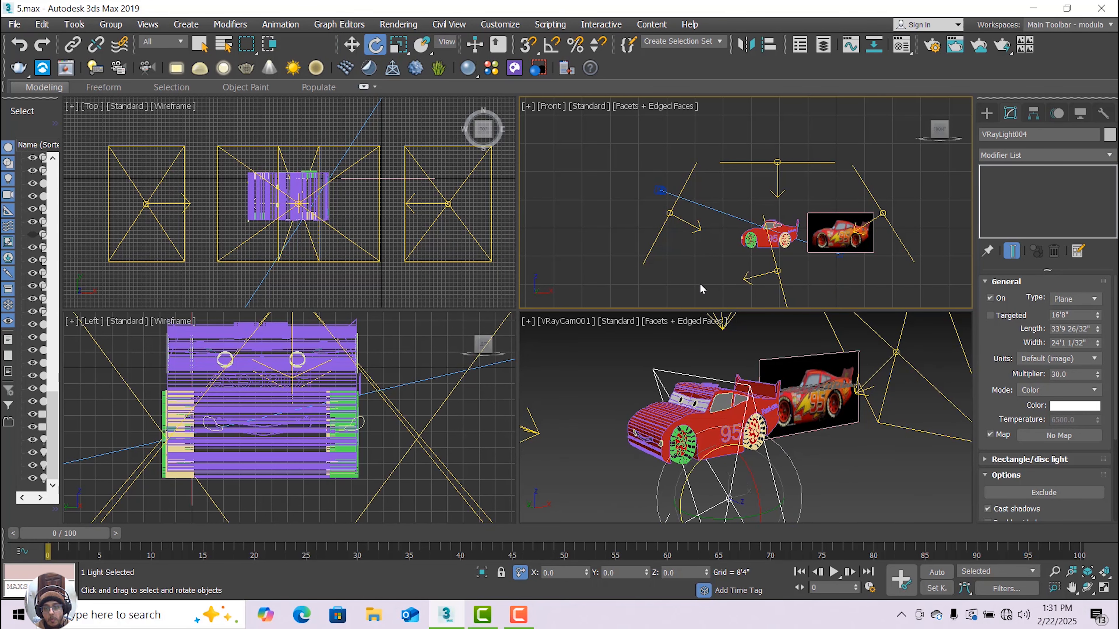
{"action": "left_click", "coordinate": [765, 280]}
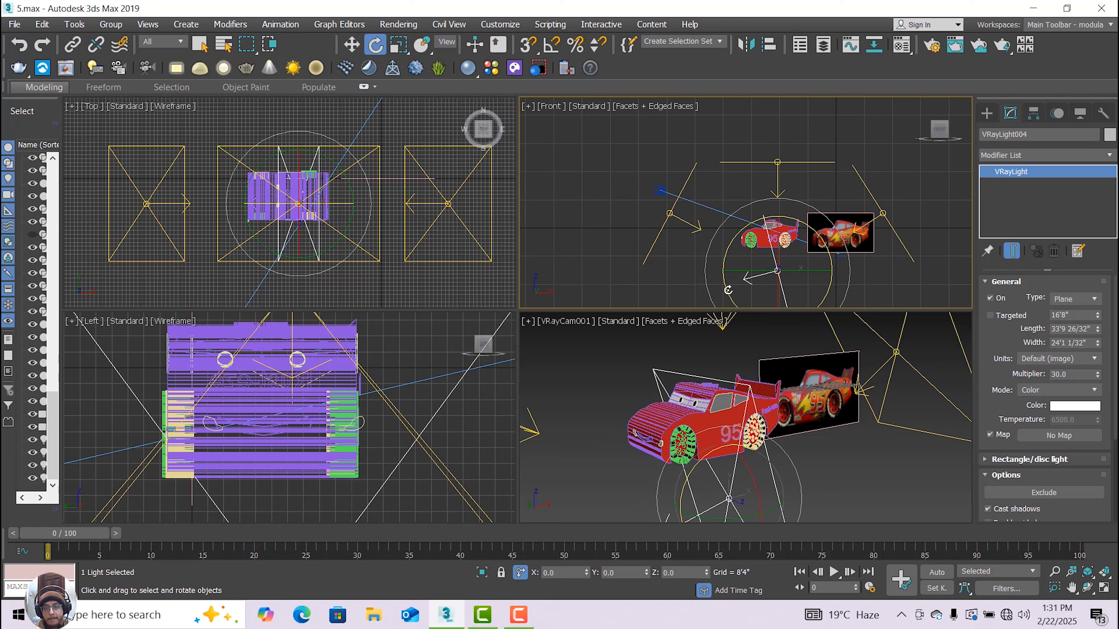
{"action": "left_click_drag", "start_coordinate": [711, 296], "coordinate": [718, 157]}
{"action": "left_click", "coordinate": [351, 44]}
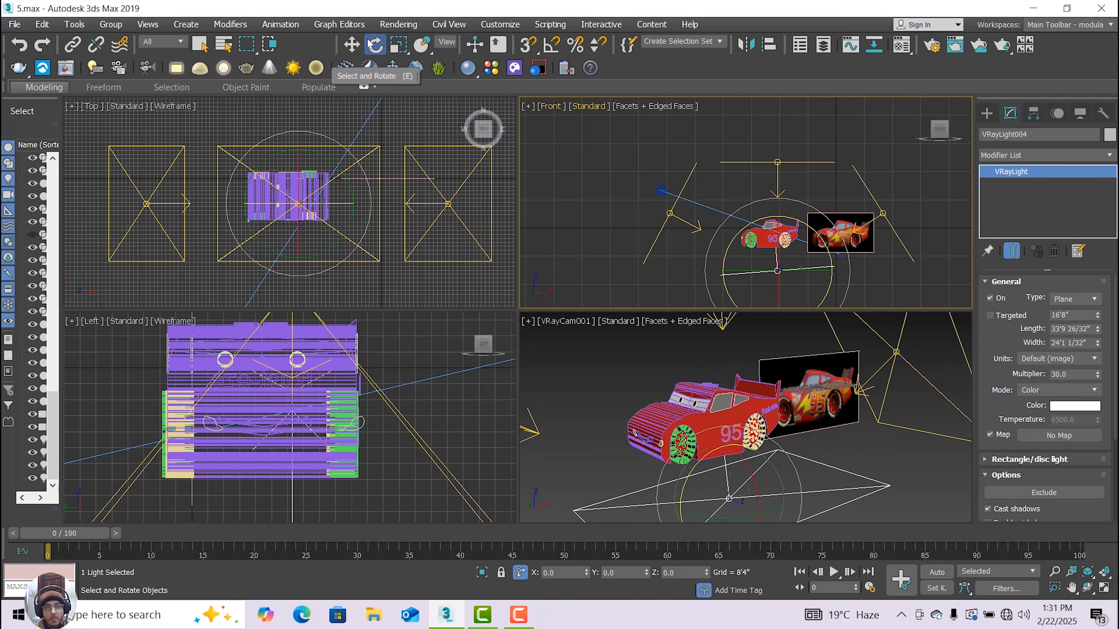
{"action": "left_click_drag", "start_coordinate": [778, 217], "coordinate": [779, 248]}
- Maximize the VRayCam001 view and select the VRayCam001 camera by name from the scene's object list
{"action": "left_click", "coordinate": [826, 498]}
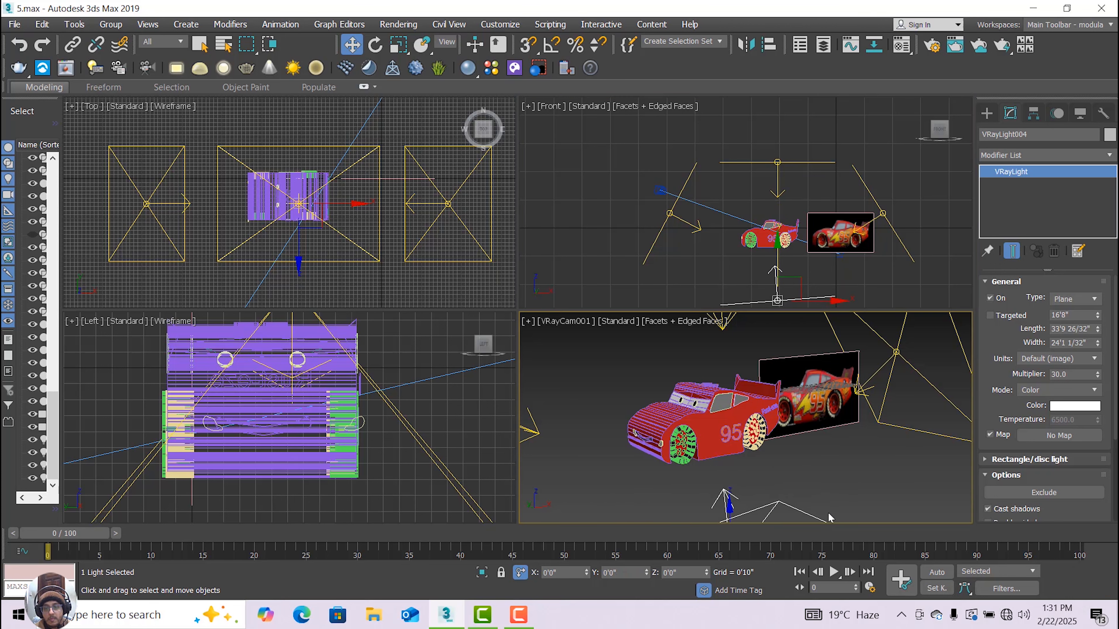
{"action": "left_click", "coordinate": [1104, 588]}
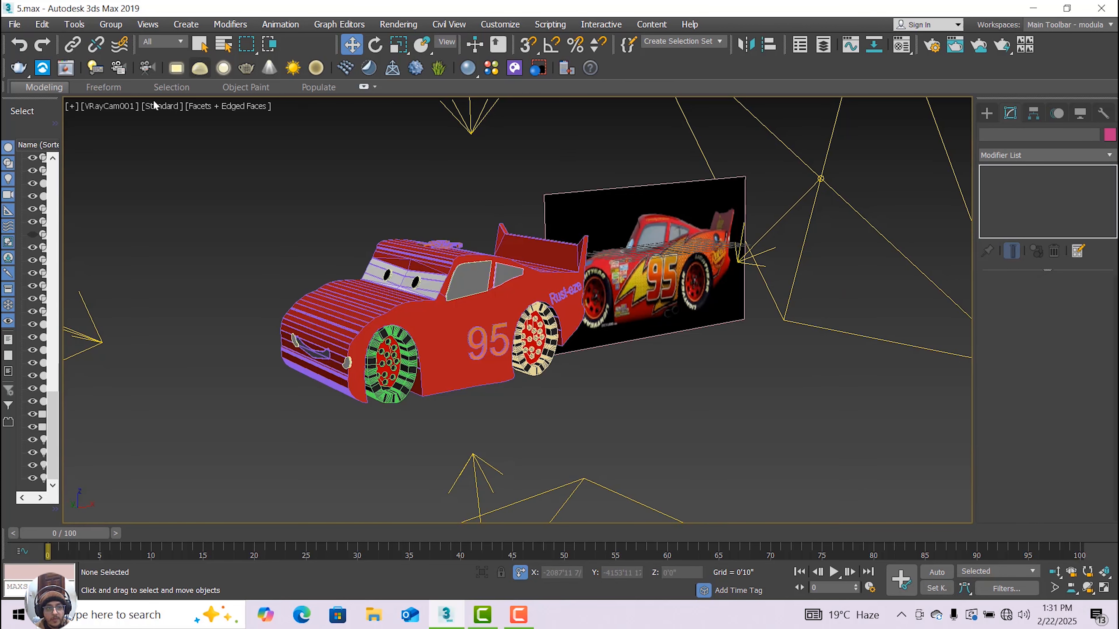
{"action": "left_click", "coordinate": [137, 107]}
{"action": "mouse_move", "coordinate": [163, 118]}
{"action": "left_click", "coordinate": [387, 118]}
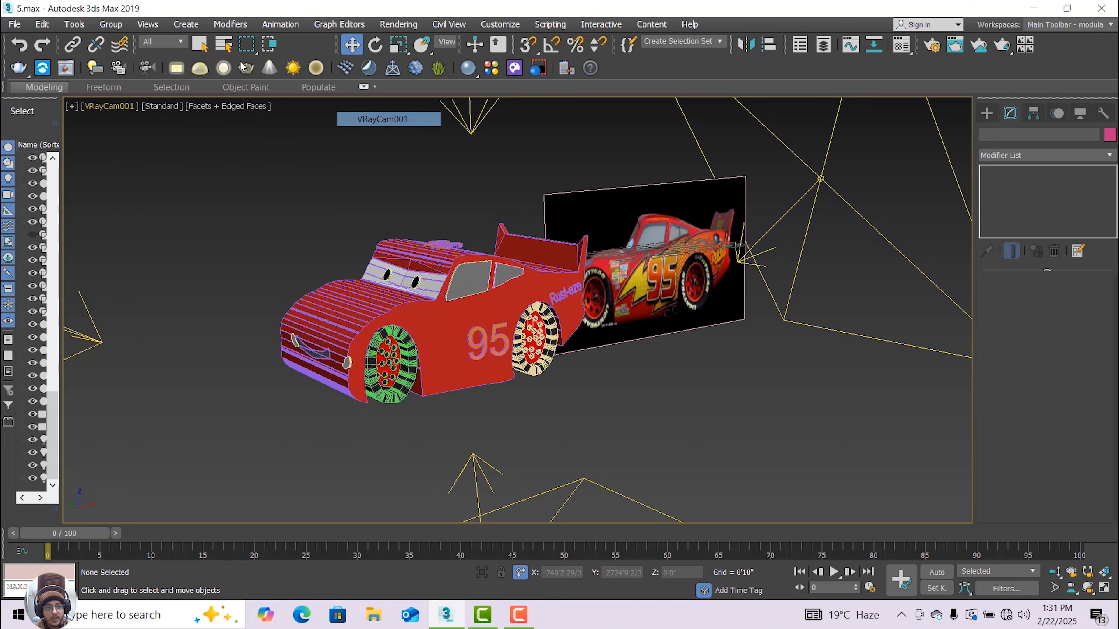
{"action": "left_click", "coordinate": [222, 48]}
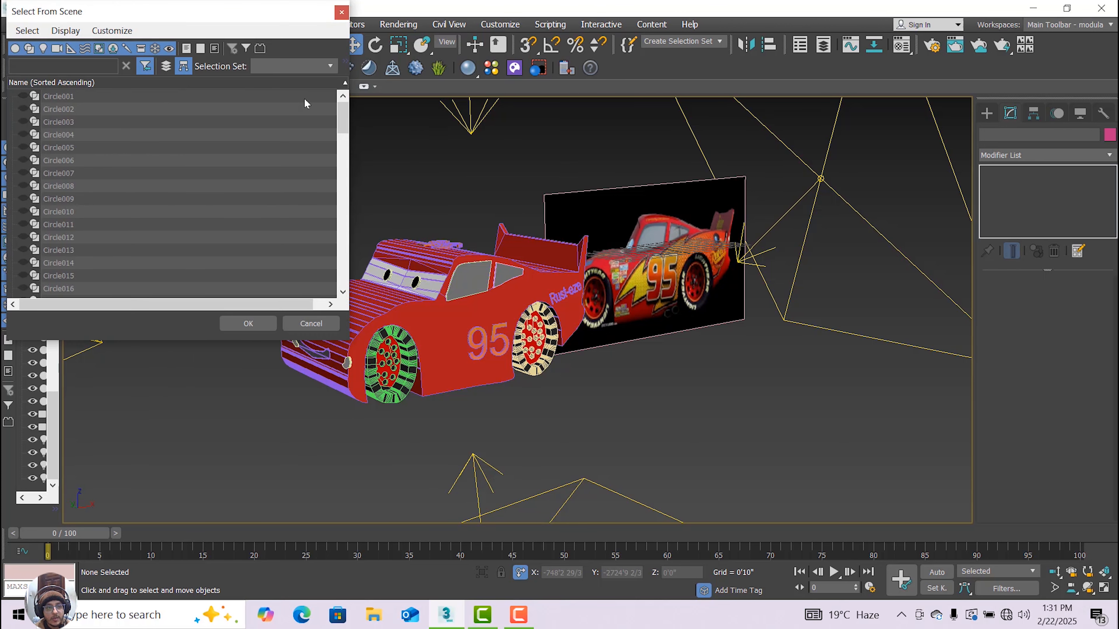
{"action": "left_click_drag", "start_coordinate": [339, 116], "coordinate": [332, 269]}
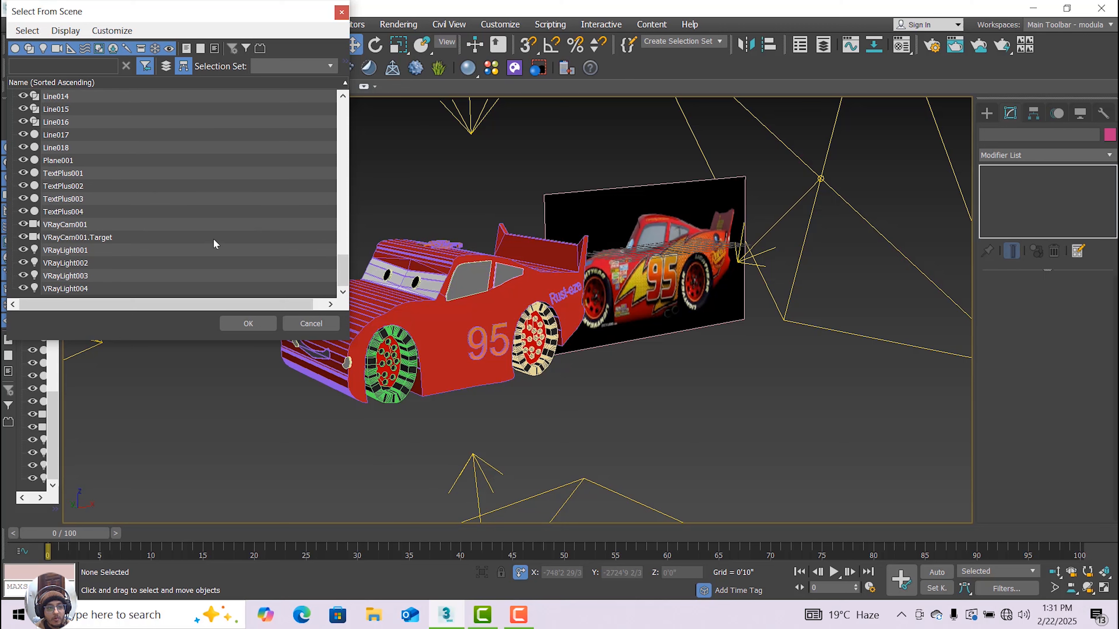
{"action": "left_click", "coordinate": [209, 226]}
{"action": "left_click", "coordinate": [258, 325]}
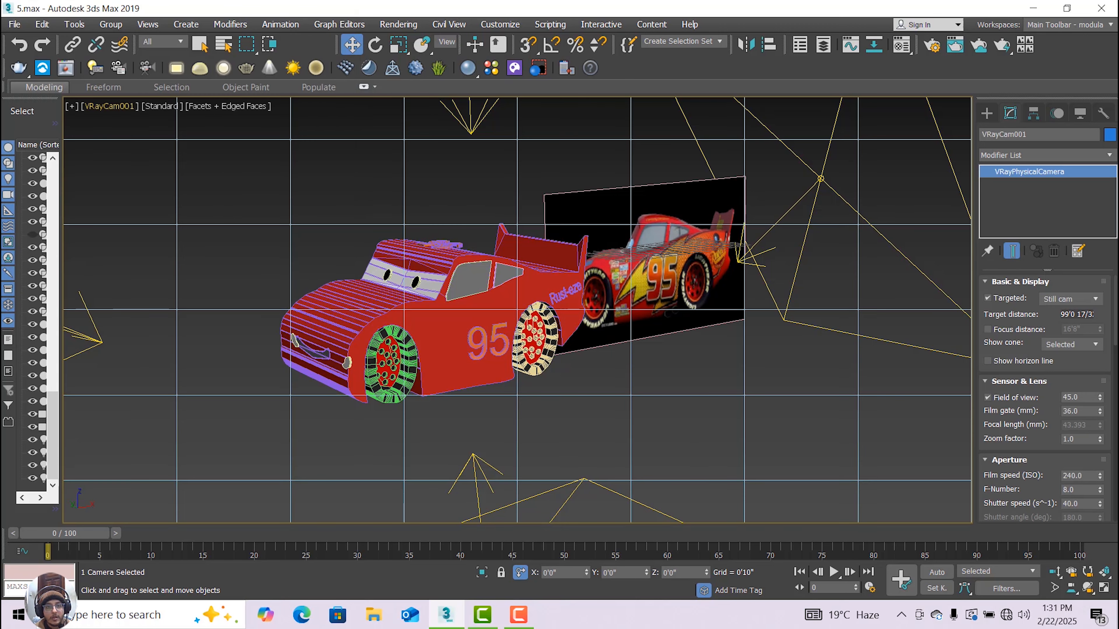
- Test-render the VRayCam001 view with V-Ray at 640 x 480, inspect the car and close the render output
{"action": "left_click", "coordinate": [398, 24]}
{"action": "left_click", "coordinate": [475, 100]}
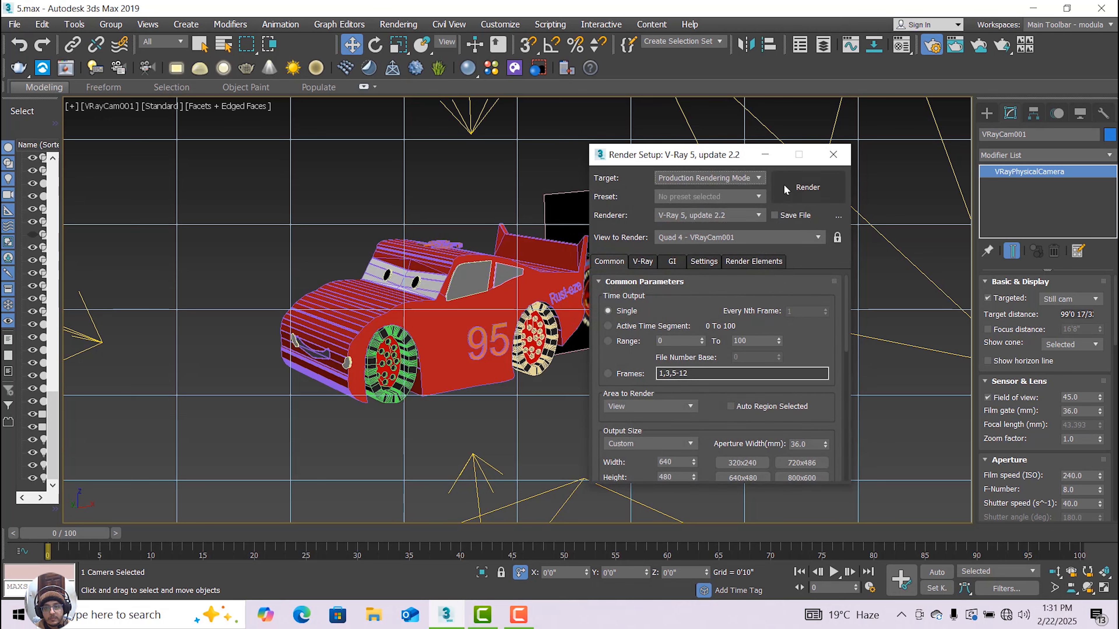
{"action": "left_click", "coordinate": [784, 188]}
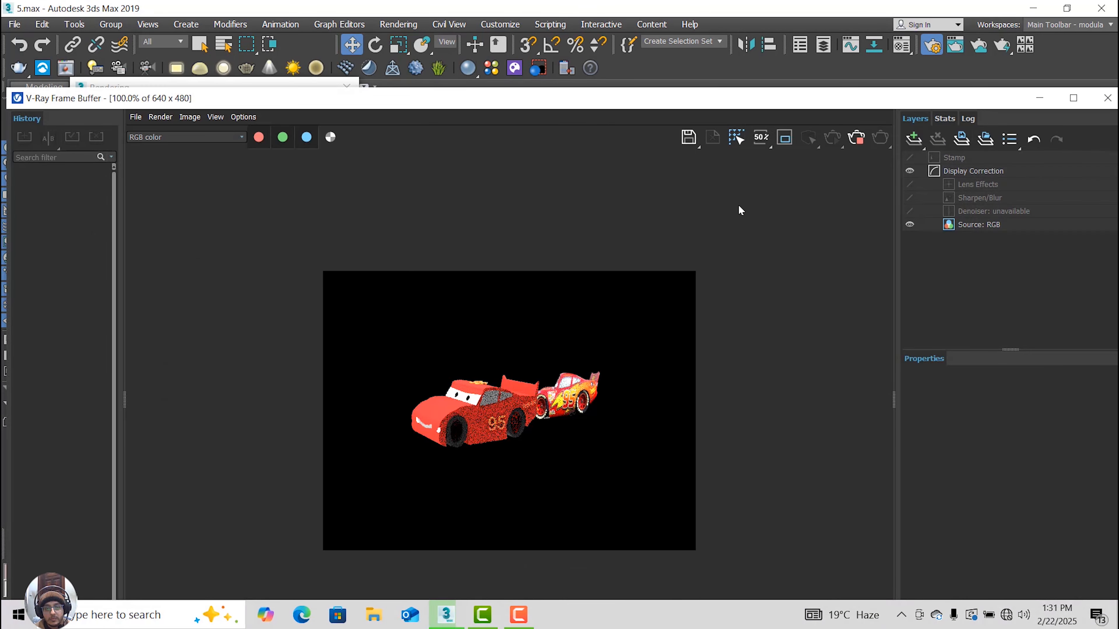
{"action": "scroll", "coordinate": [527, 445], "scroll_direction": "up", "scroll_amount": 1}
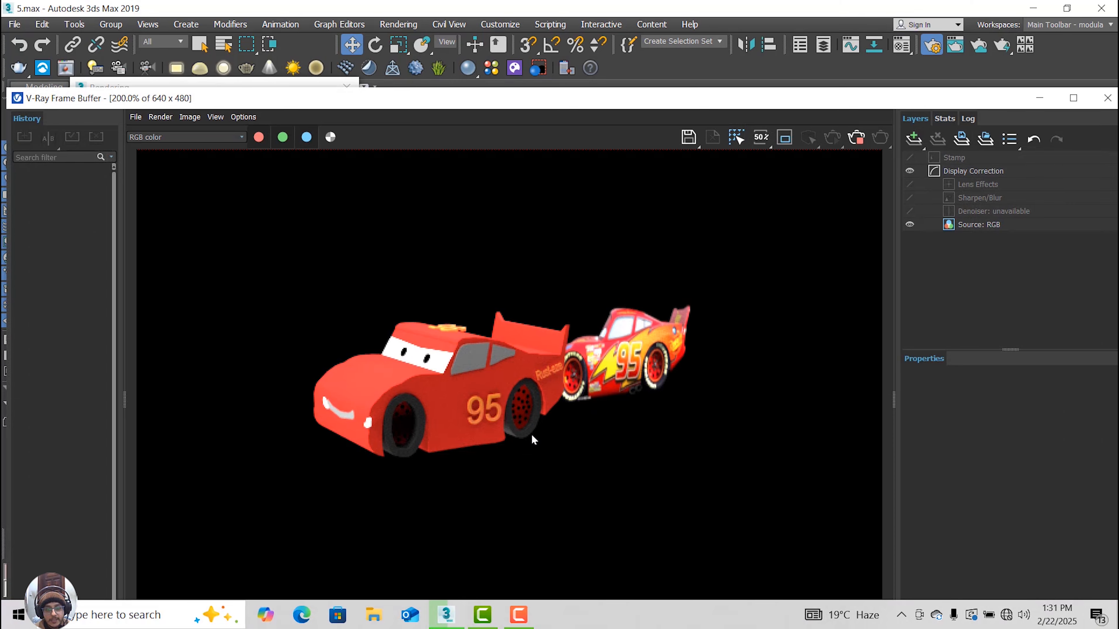
{"action": "scroll", "coordinate": [531, 434], "scroll_direction": "up", "scroll_amount": 1}
{"action": "scroll", "coordinate": [531, 434], "scroll_direction": "down", "scroll_amount": 1}
{"action": "left_click", "coordinate": [1108, 98]}
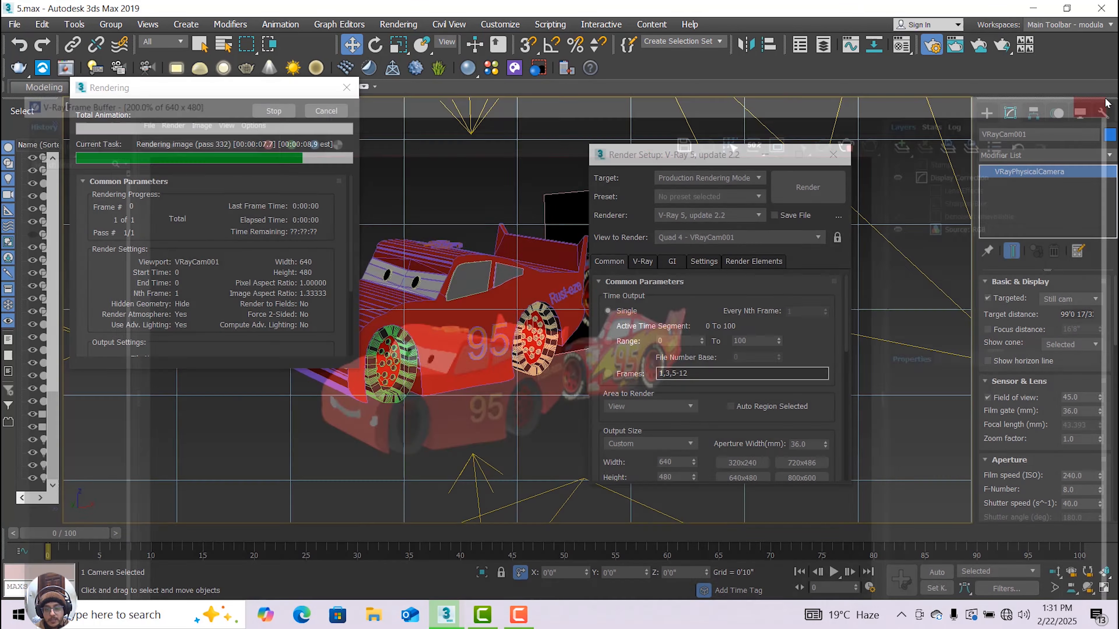
{"action": "left_click", "coordinate": [347, 88]}
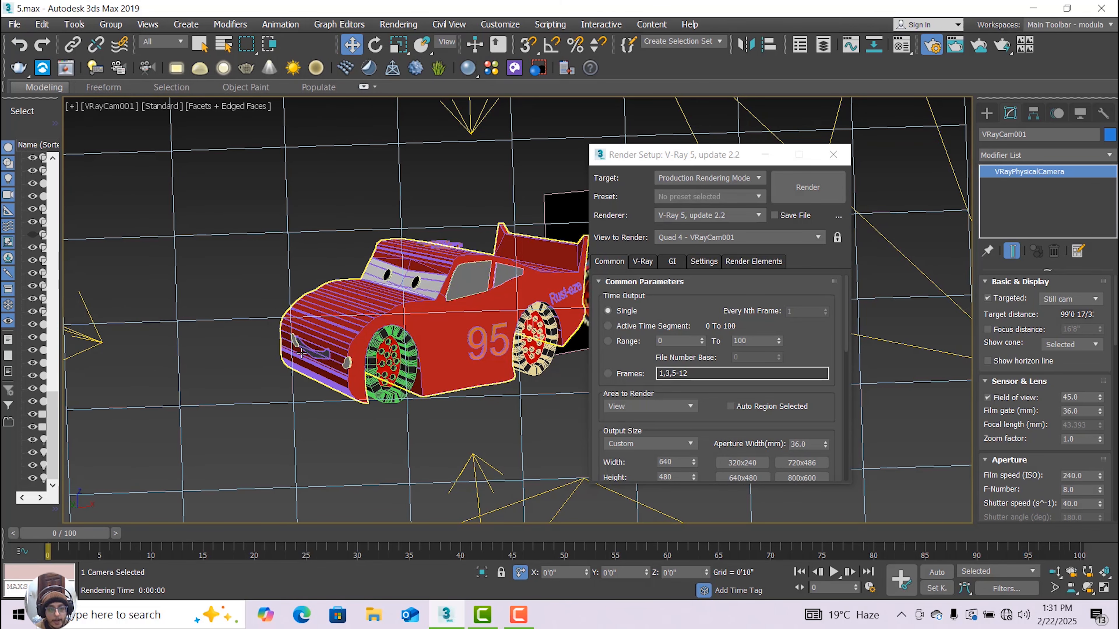
- Clear the selection, switch the viewport from the camera to Perspective and orbit to a view of the car's front
{"action": "left_click", "coordinate": [316, 210]}
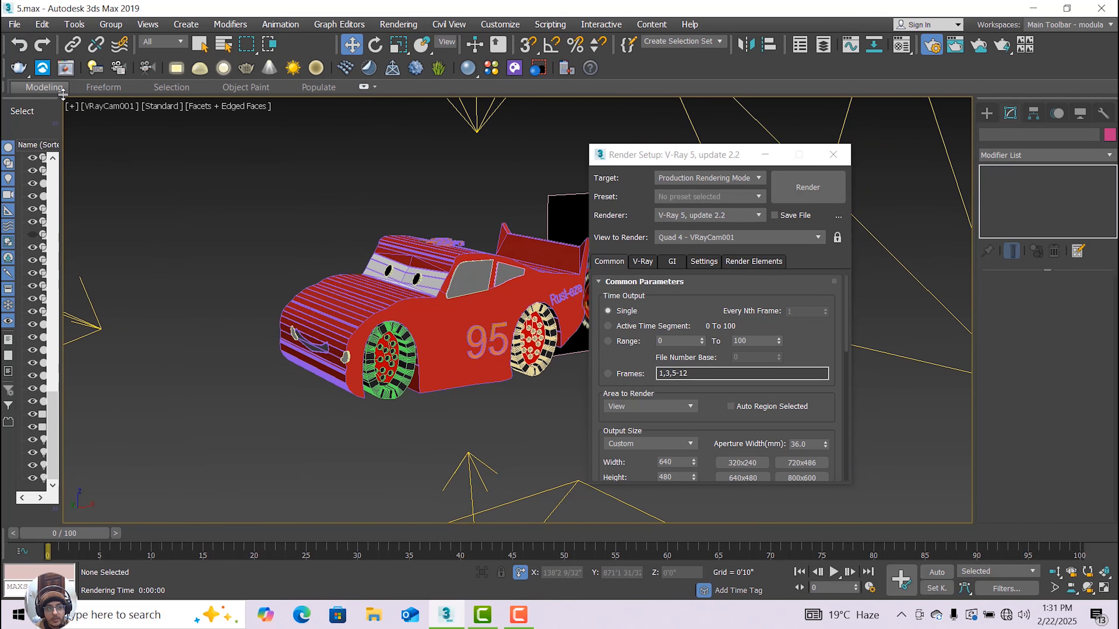
{"action": "left_click", "coordinate": [105, 105]}
{"action": "left_click", "coordinate": [116, 151]}
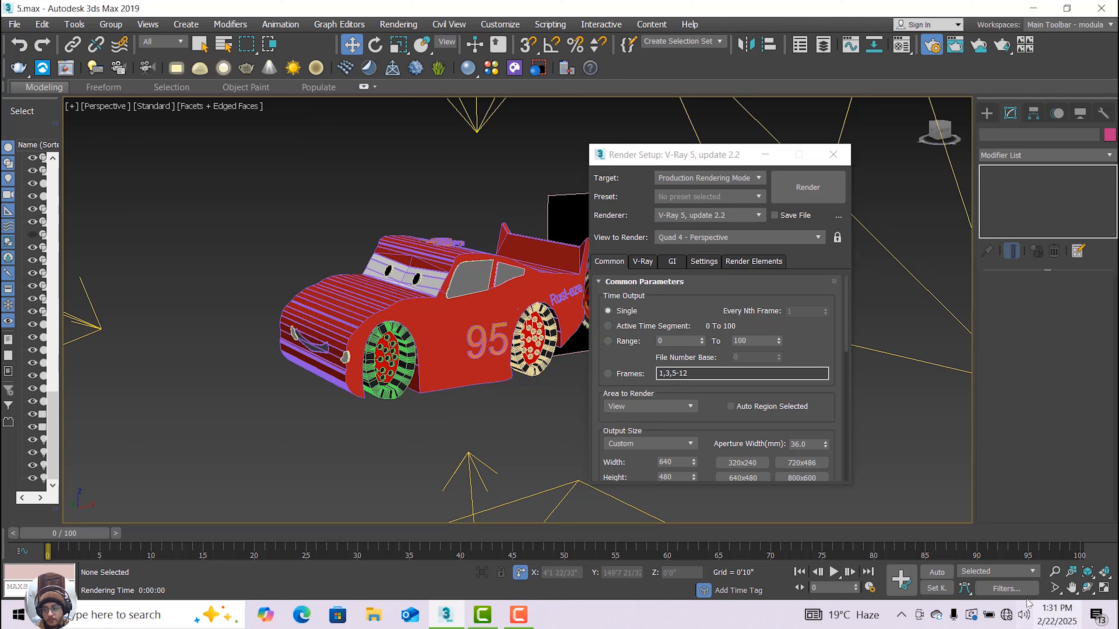
{"action": "left_click", "coordinate": [1086, 588]}
{"action": "left_click_drag", "start_coordinate": [467, 369], "coordinate": [517, 372]}
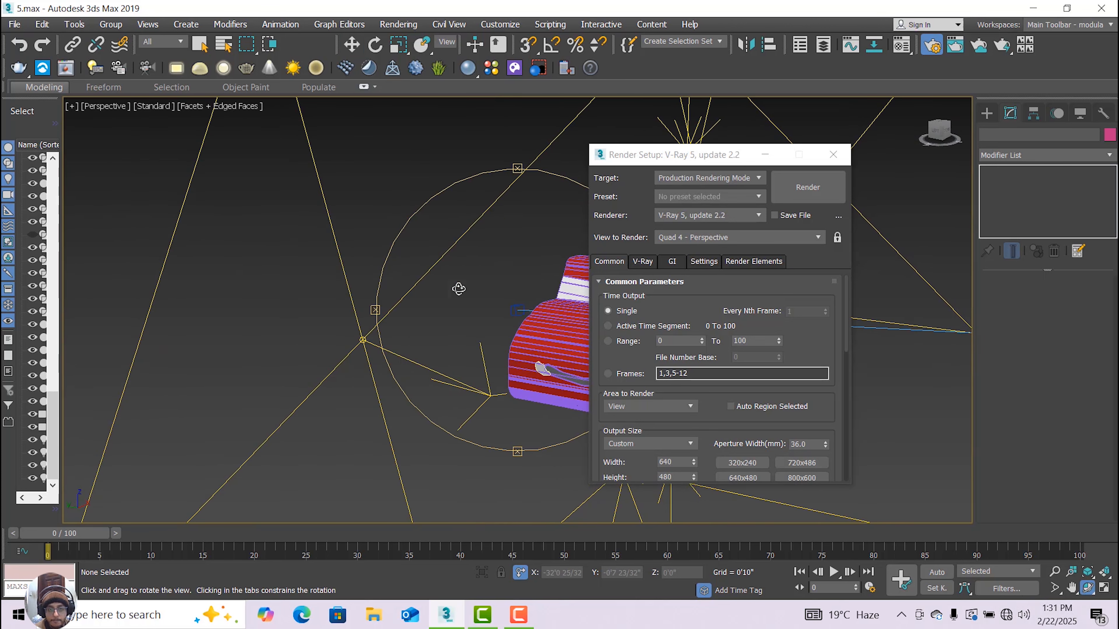
{"action": "left_click_drag", "start_coordinate": [498, 176], "coordinate": [385, 316]}
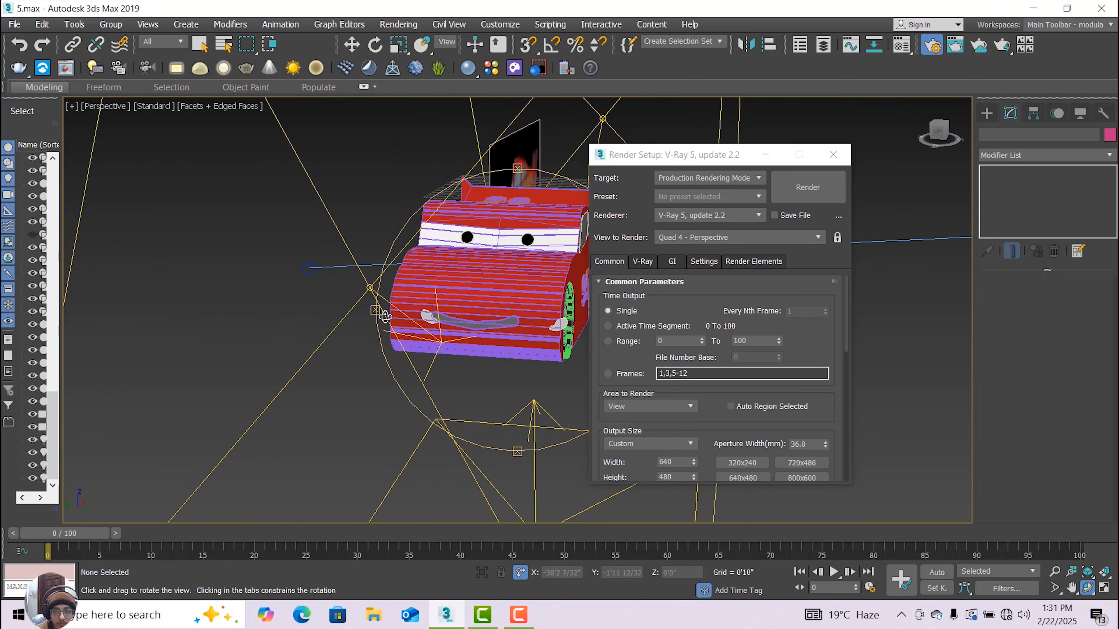
- Select both headlights on the car's front and shift them together about 1'2" along Y to centre them around the mouth
{"action": "scroll", "coordinate": [440, 328], "scroll_direction": "up", "scroll_amount": 3}
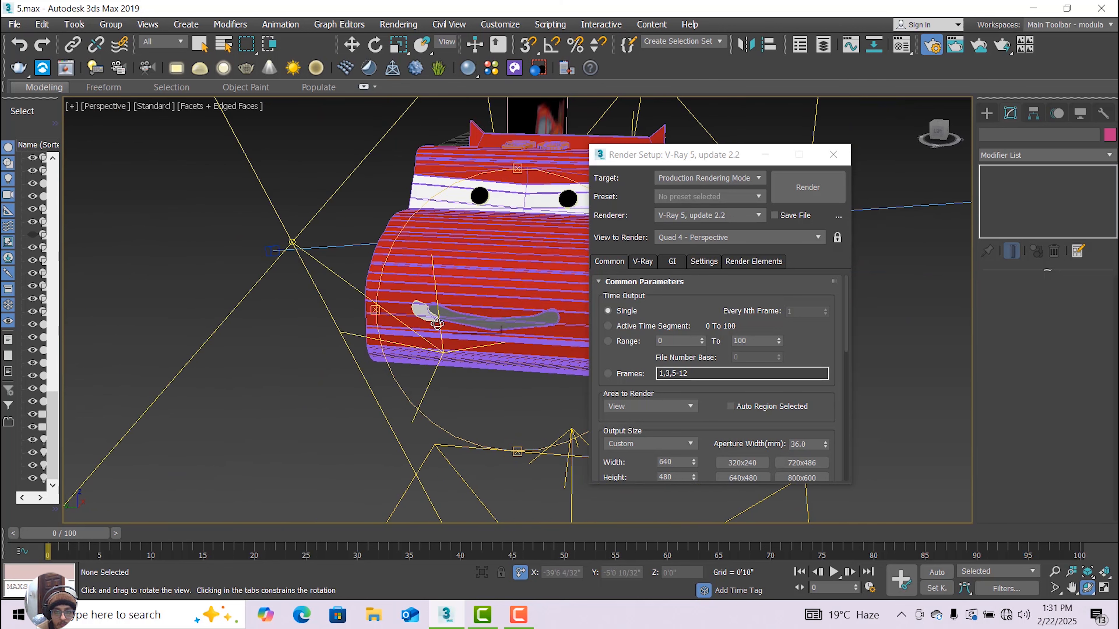
{"action": "left_click", "coordinate": [348, 44]}
{"action": "left_click", "coordinate": [765, 154]}
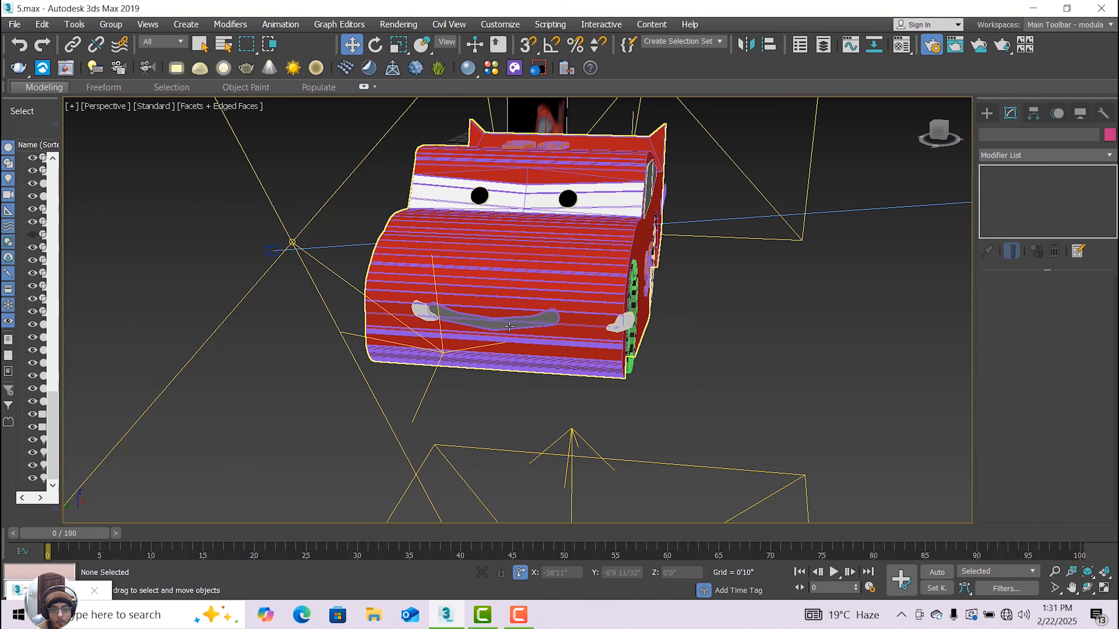
{"action": "left_click", "coordinate": [434, 315]}
{"action": "left_click", "coordinate": [524, 410]}
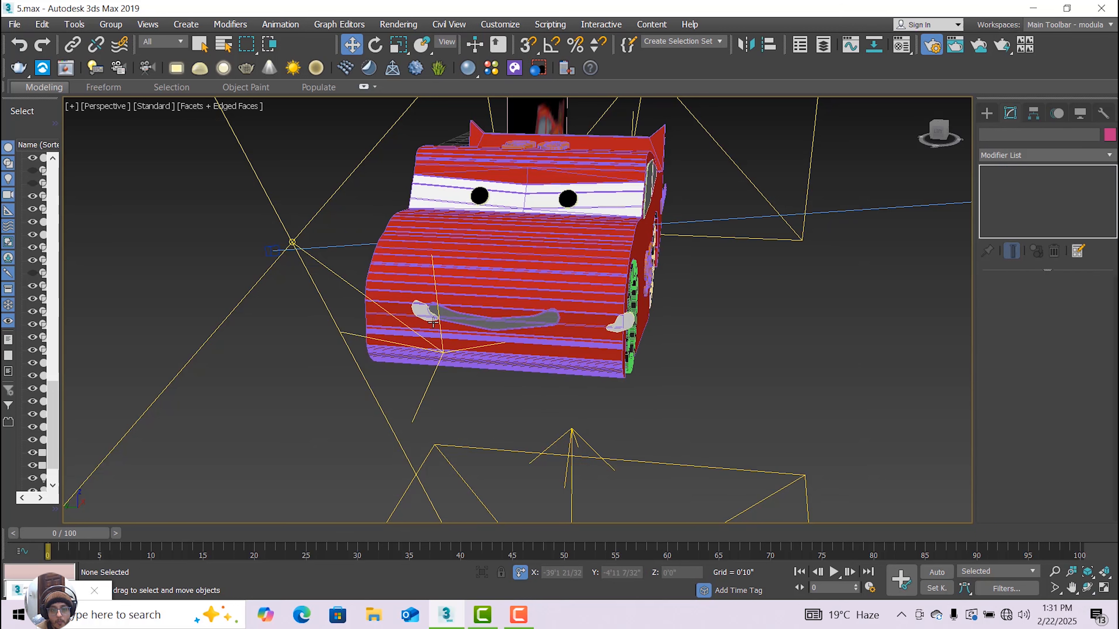
{"action": "left_click", "coordinate": [425, 310]}
{"action": "left_click", "coordinate": [622, 324], "text": "ctrl"}
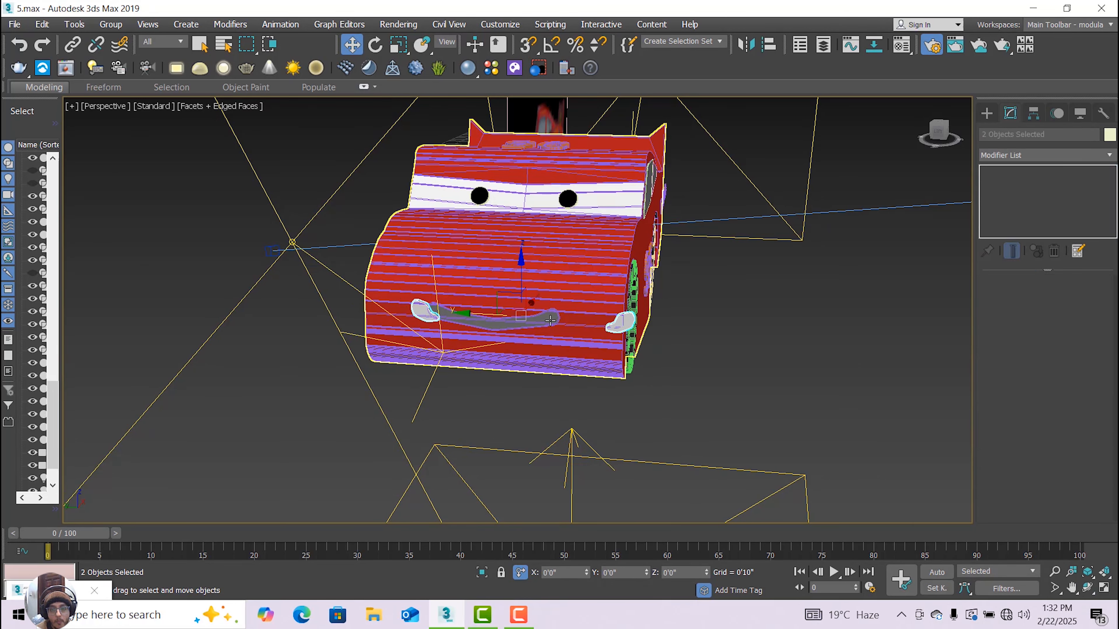
{"action": "left_click_drag", "start_coordinate": [495, 313], "coordinate": [464, 313]}
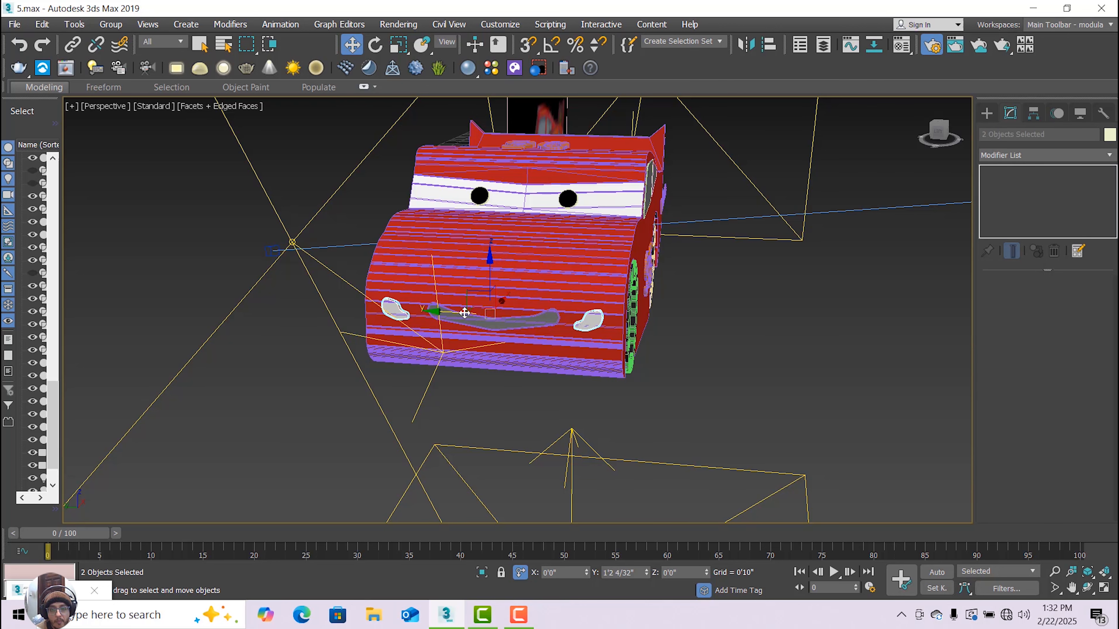
{"action": "left_click", "coordinate": [733, 373]}
- In the Left view, move the two wheels on the side opposite the 95 lettering inward until flush with the body
{"action": "left_click", "coordinate": [1104, 588]}
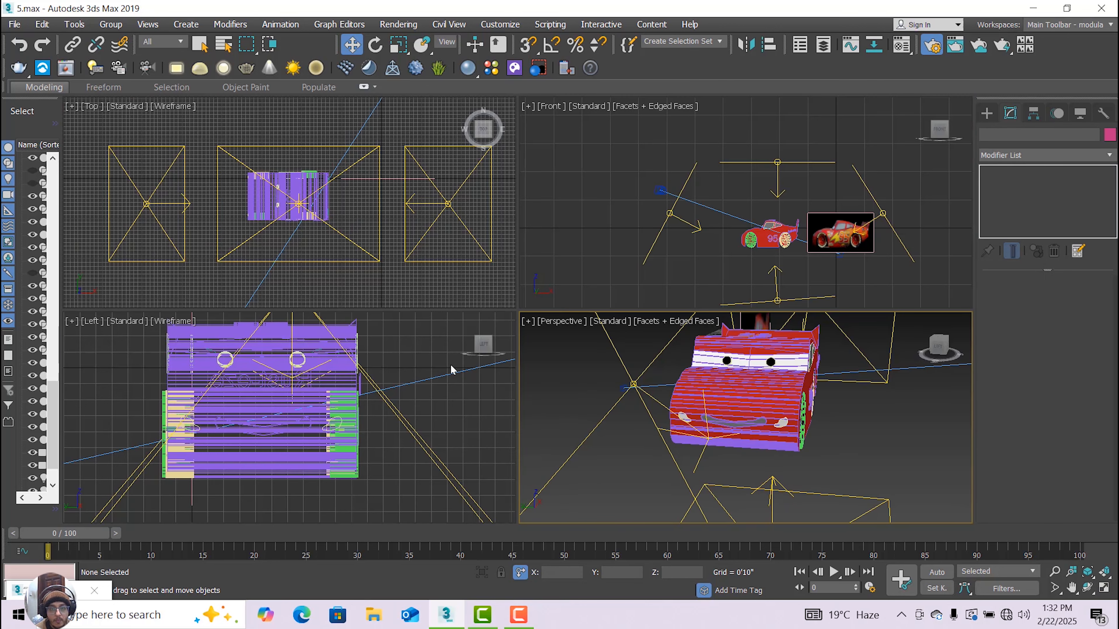
{"action": "scroll", "coordinate": [181, 423], "scroll_direction": "up", "scroll_amount": 3}
{"action": "left_click", "coordinate": [155, 385]}
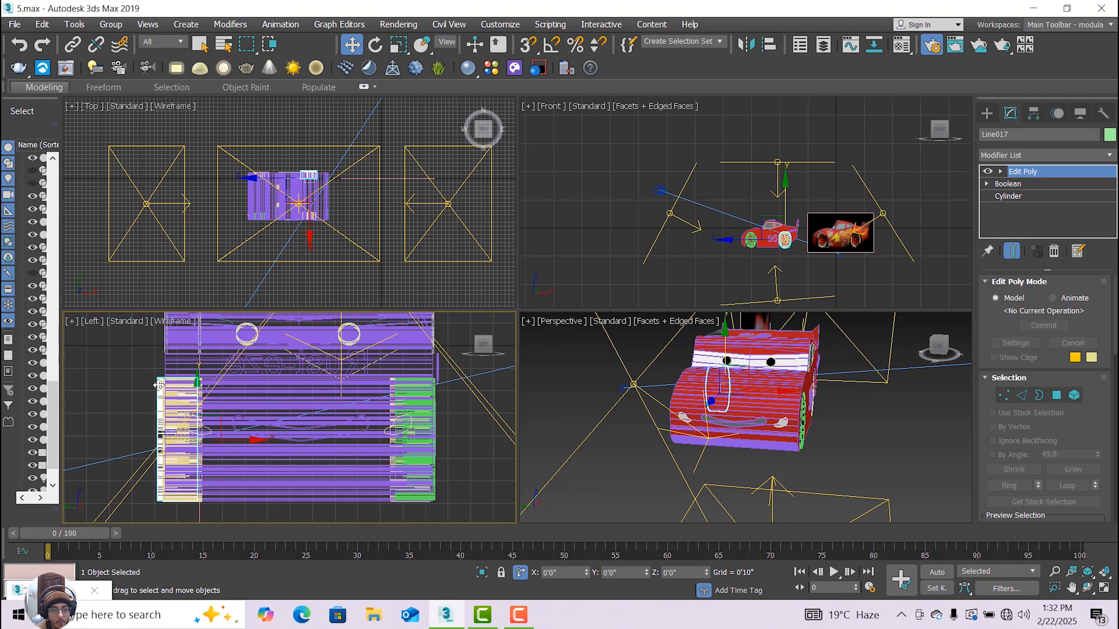
{"action": "middle_click_drag", "start_coordinate": [605, 405], "coordinate": [551, 414]}
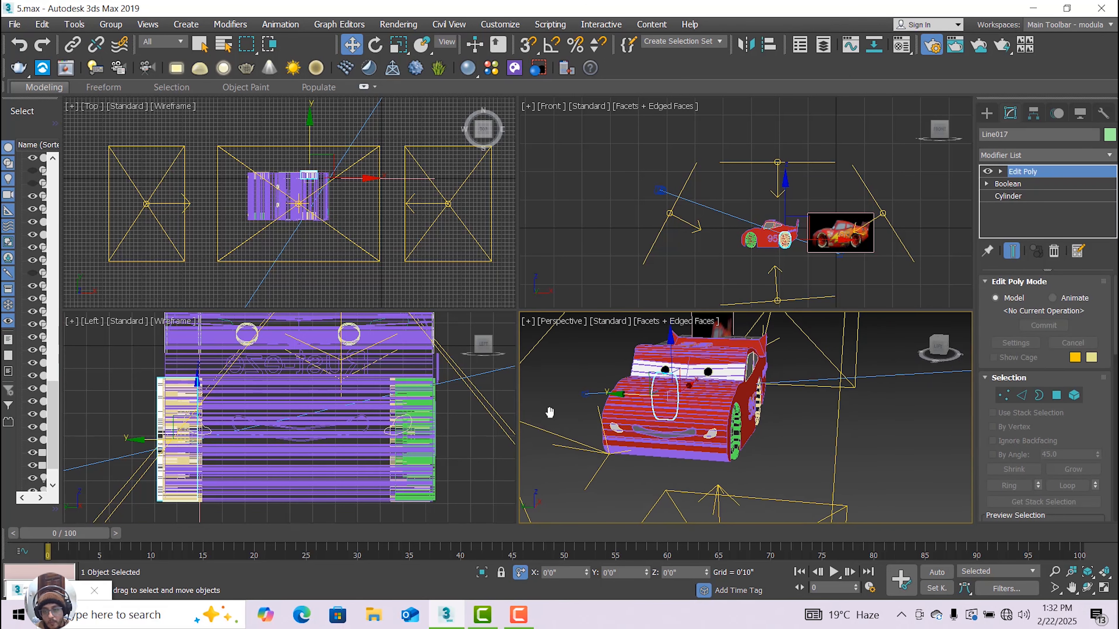
{"action": "left_click", "coordinate": [772, 447]}
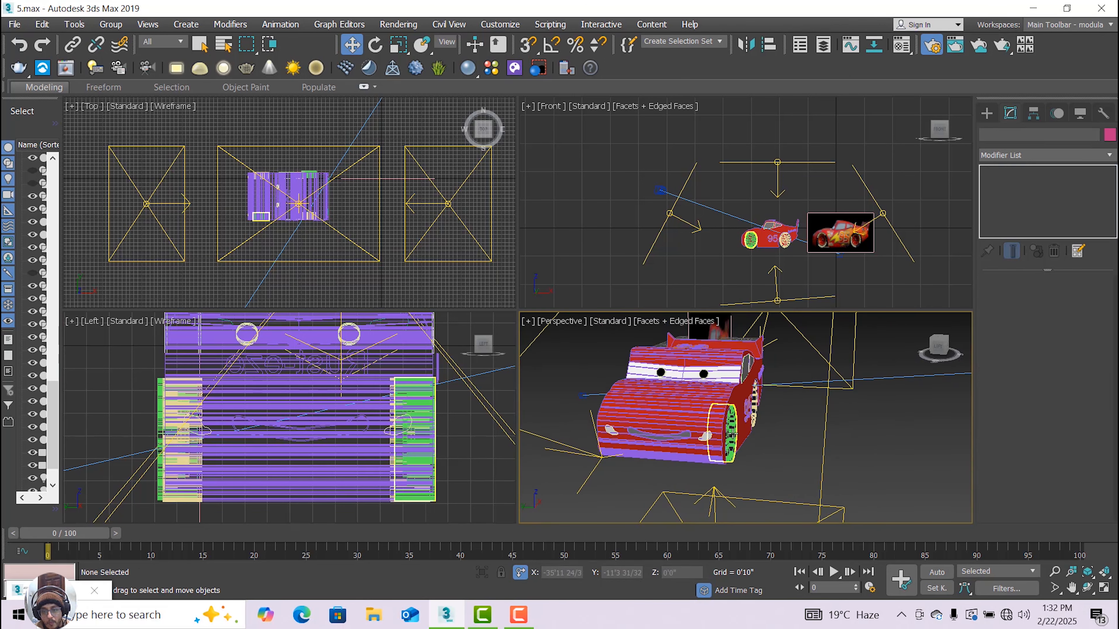
{"action": "scroll", "coordinate": [748, 436], "scroll_direction": "down", "scroll_amount": 3}
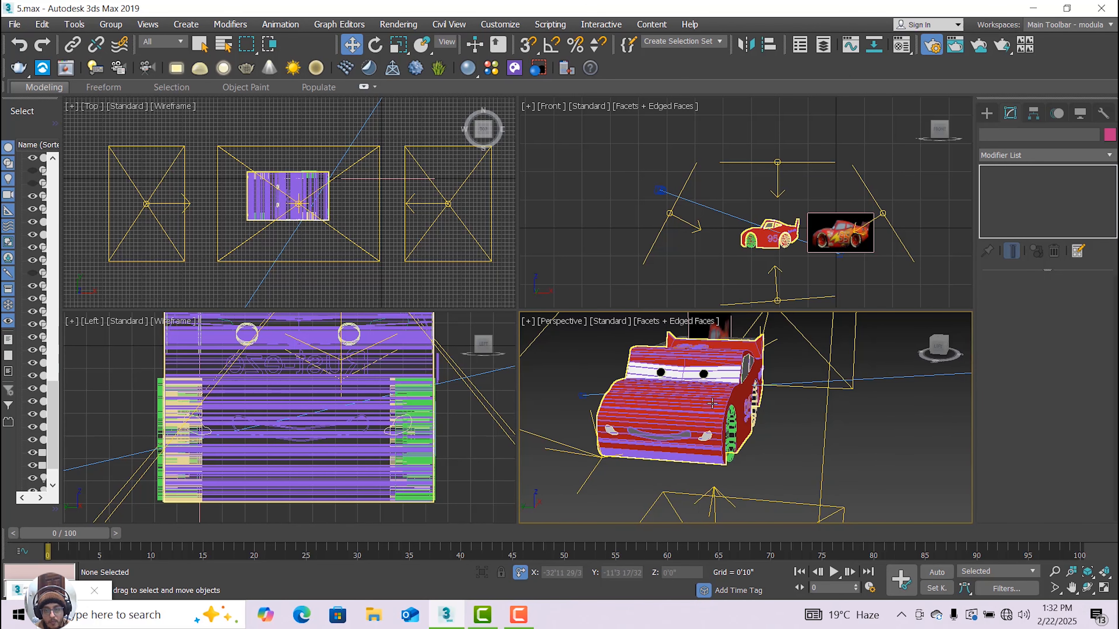
{"action": "left_click", "coordinate": [1088, 588]}
{"action": "left_click_drag", "start_coordinate": [768, 446], "coordinate": [780, 437]}
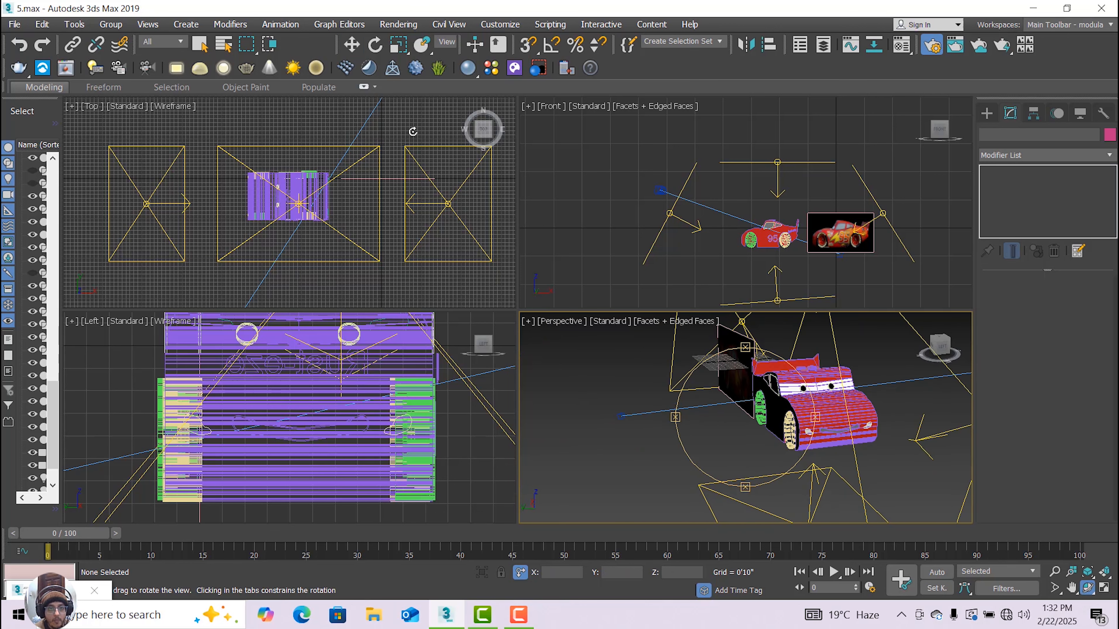
{"action": "left_click", "coordinate": [351, 45]}
{"action": "left_click", "coordinate": [779, 430]}
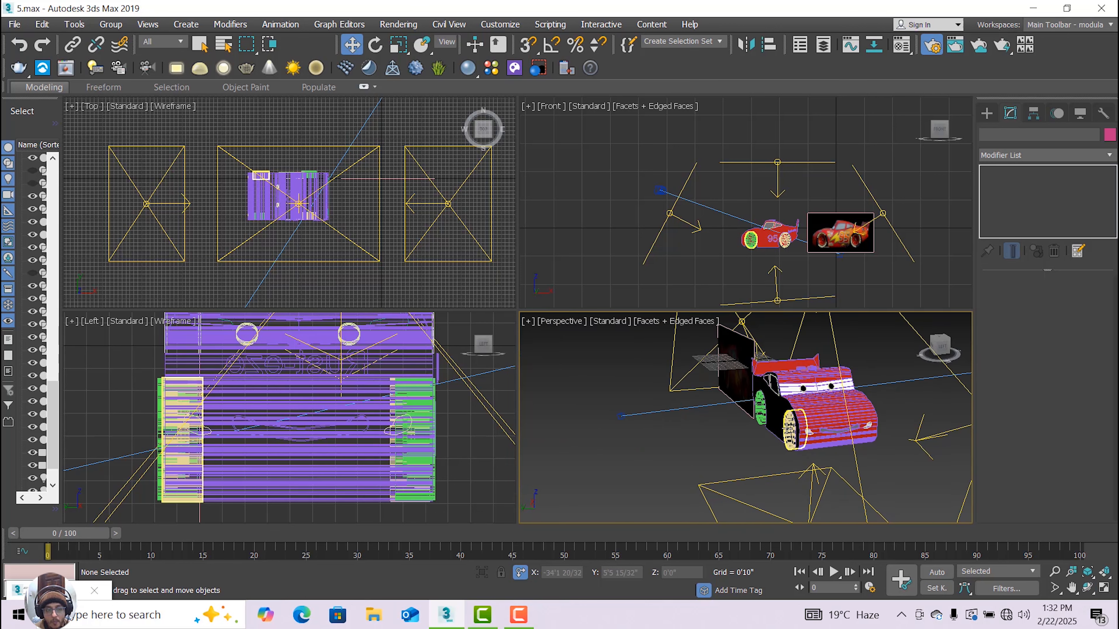
{"action": "left_click", "coordinate": [759, 402], "text": "ctrl"}
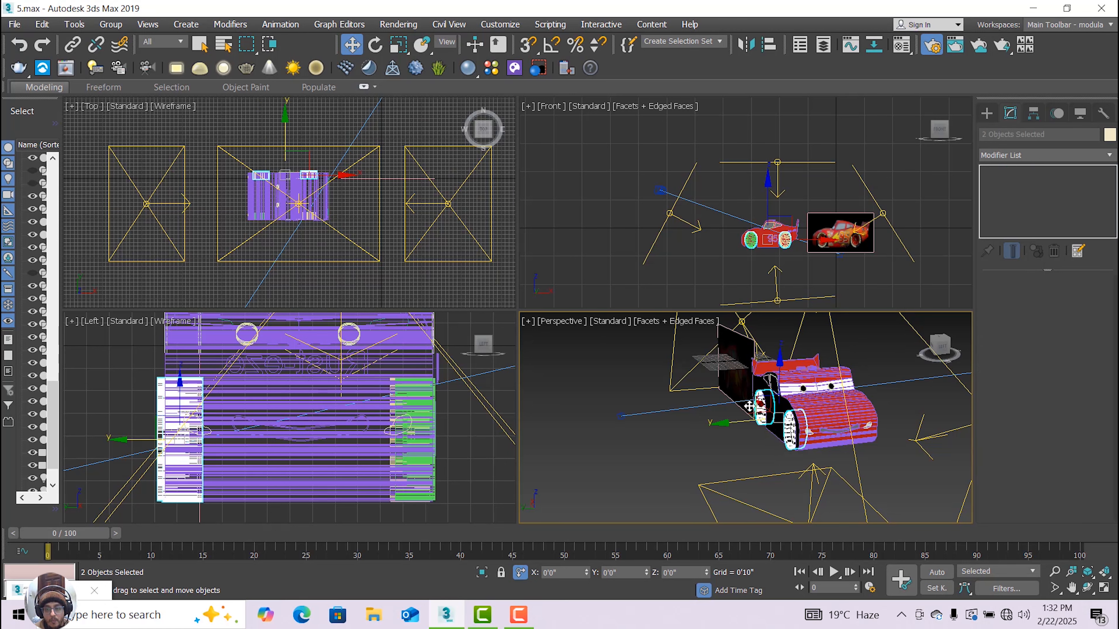
{"action": "left_click", "coordinate": [119, 438]}
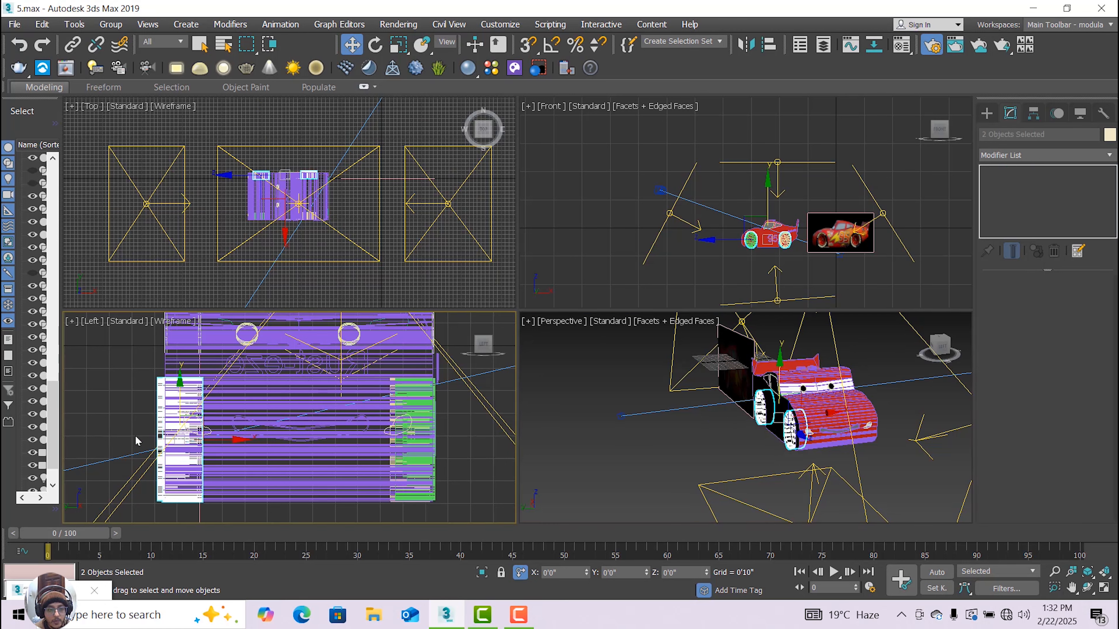
{"action": "left_click_drag", "start_coordinate": [242, 443], "coordinate": [241, 439]}
{"action": "left_click", "coordinate": [457, 461]}
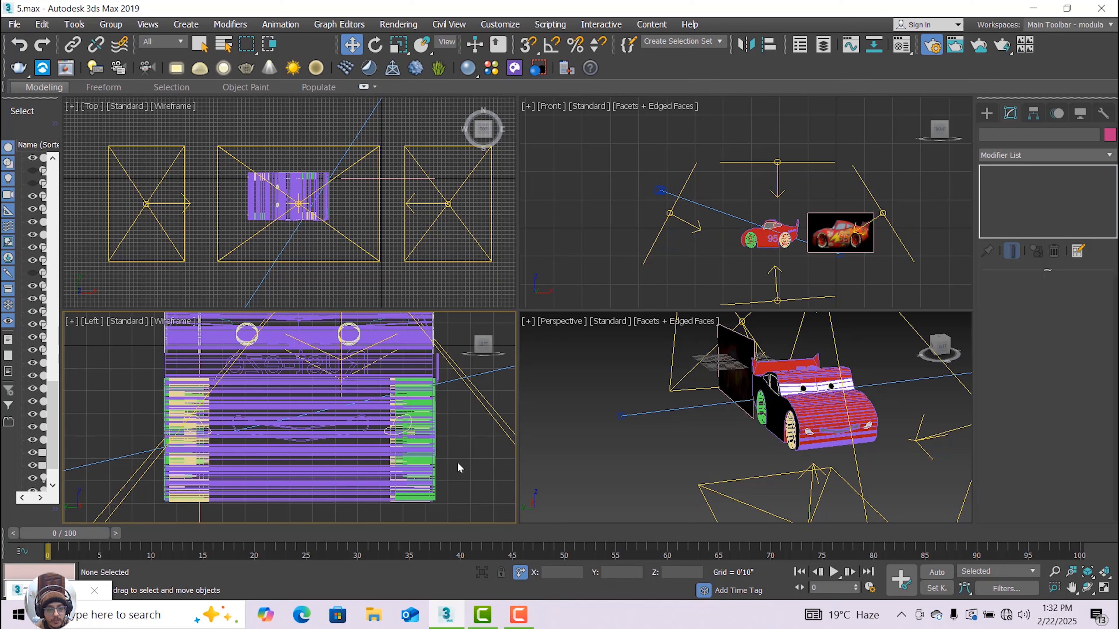
- Reselect the same two wheels and nudge them about 22/32" back outward, then clear the selection
{"action": "left_click", "coordinate": [789, 429]}
{"action": "left_click", "coordinate": [764, 407], "text": "ctrl"}
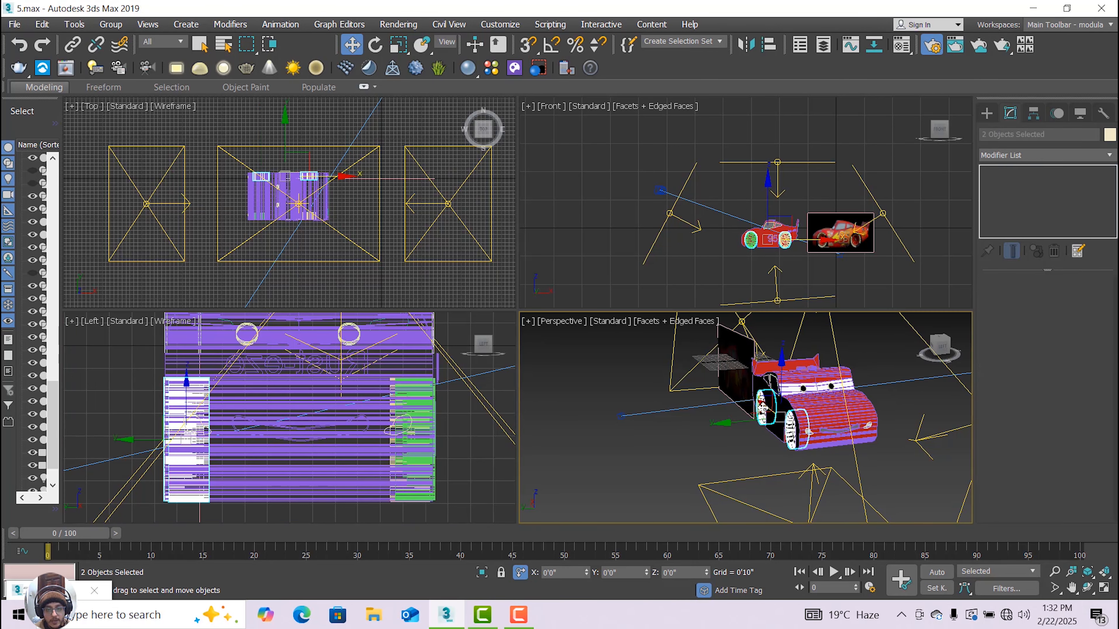
{"action": "left_click", "coordinate": [132, 440]}
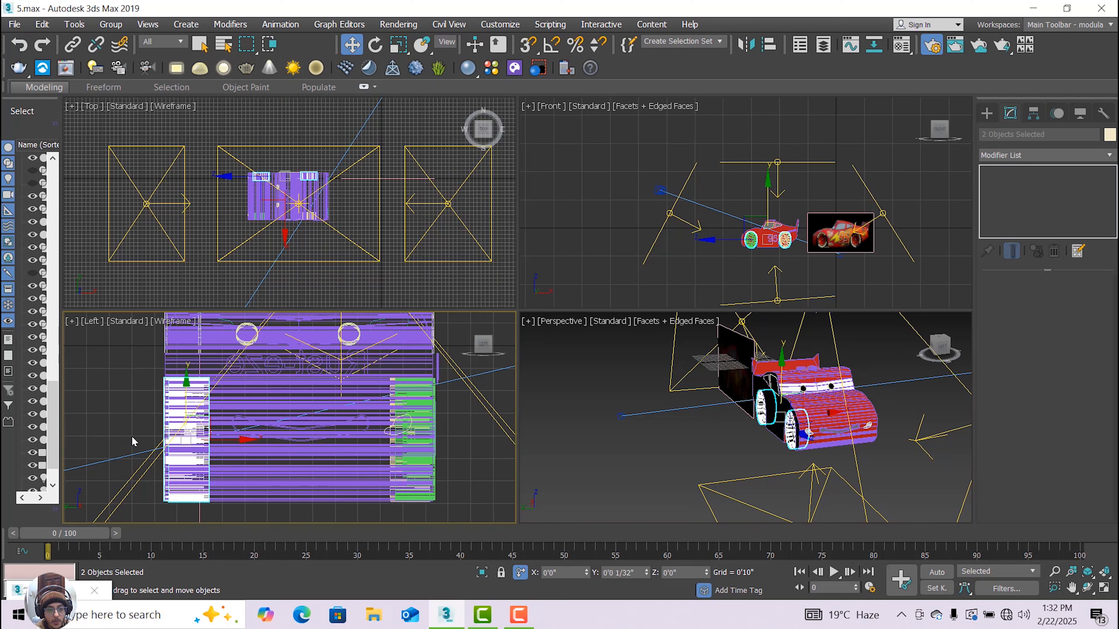
{"action": "left_click_drag", "start_coordinate": [131, 437], "coordinate": [127, 439]}
{"action": "key", "text": "ctrl+z"}
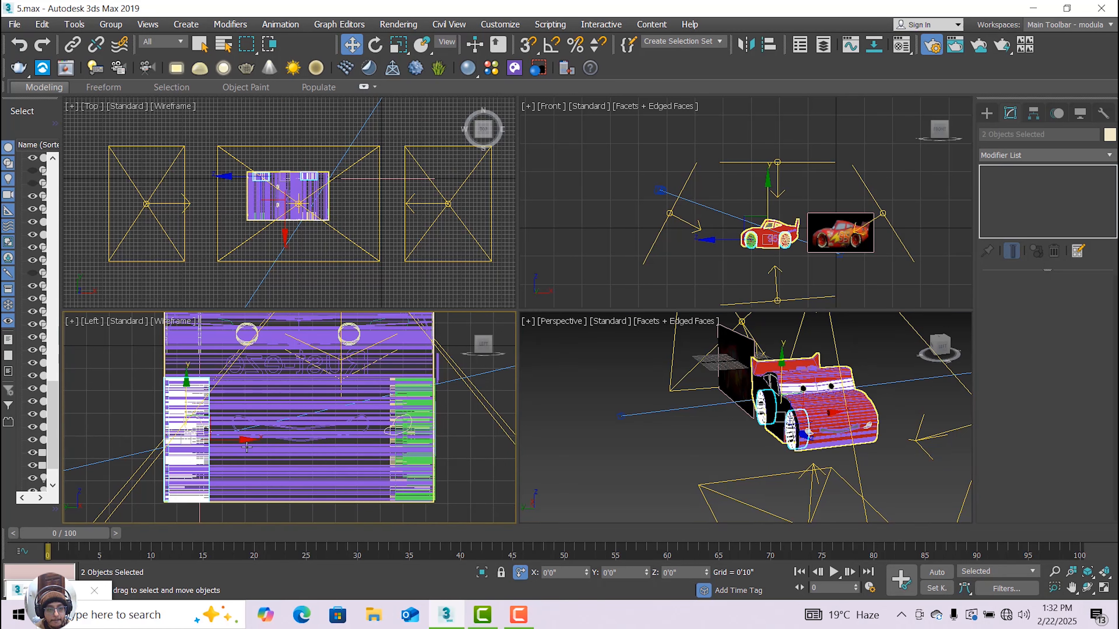
{"action": "left_click_drag", "start_coordinate": [237, 440], "coordinate": [235, 440]}
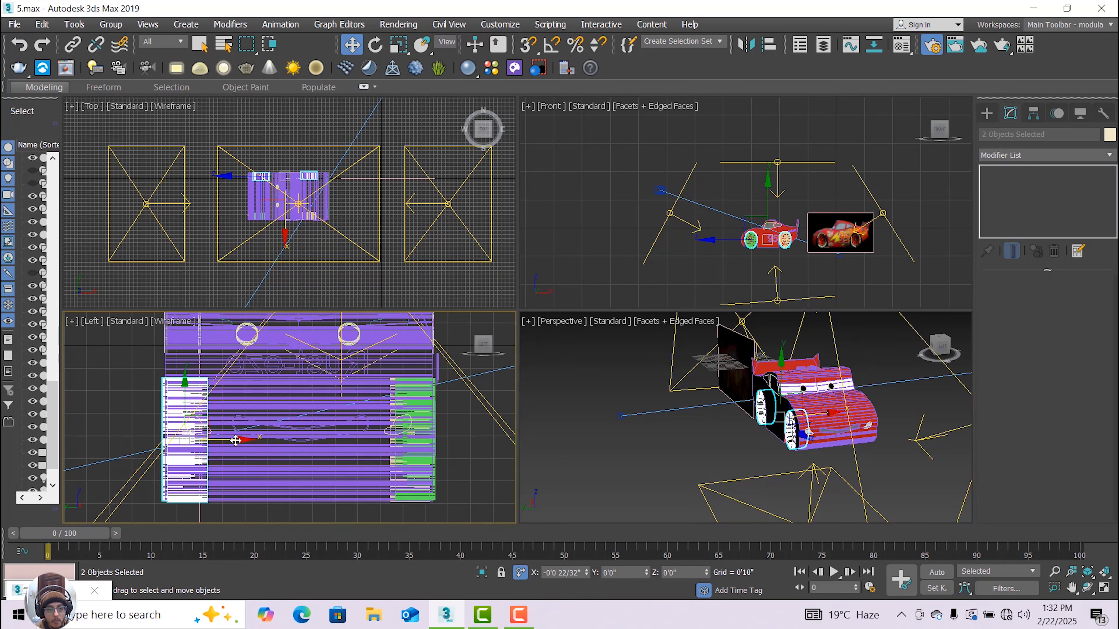
{"action": "left_click", "coordinate": [506, 466]}
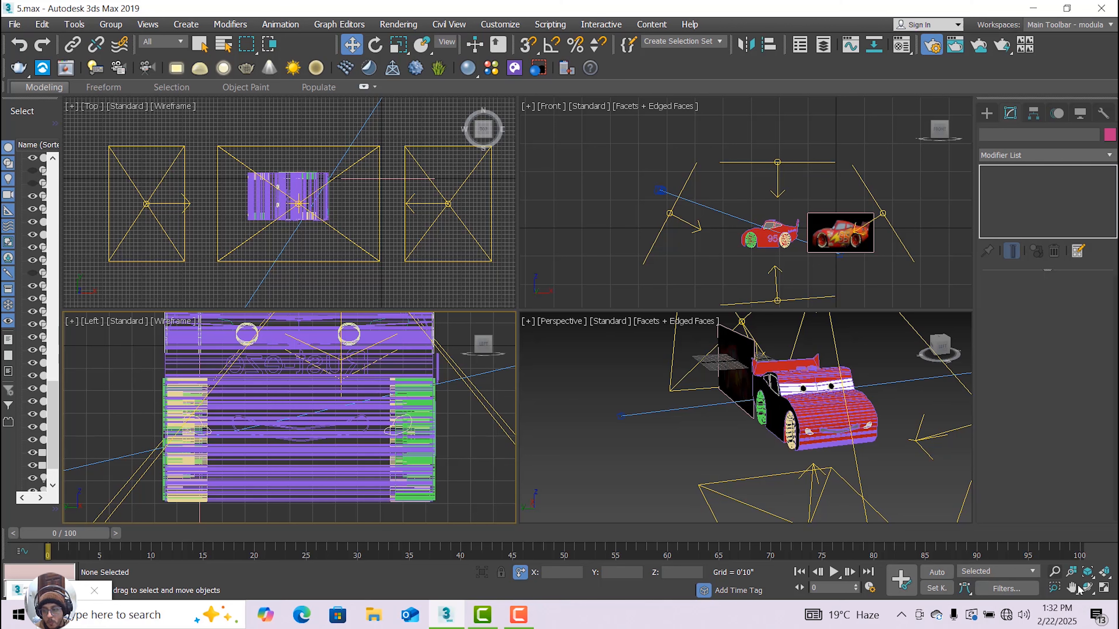
- Maximize the Perspective view, switch it to the VRayCam001 camera and dolly the camera back from the car
{"action": "left_click", "coordinate": [947, 518]}
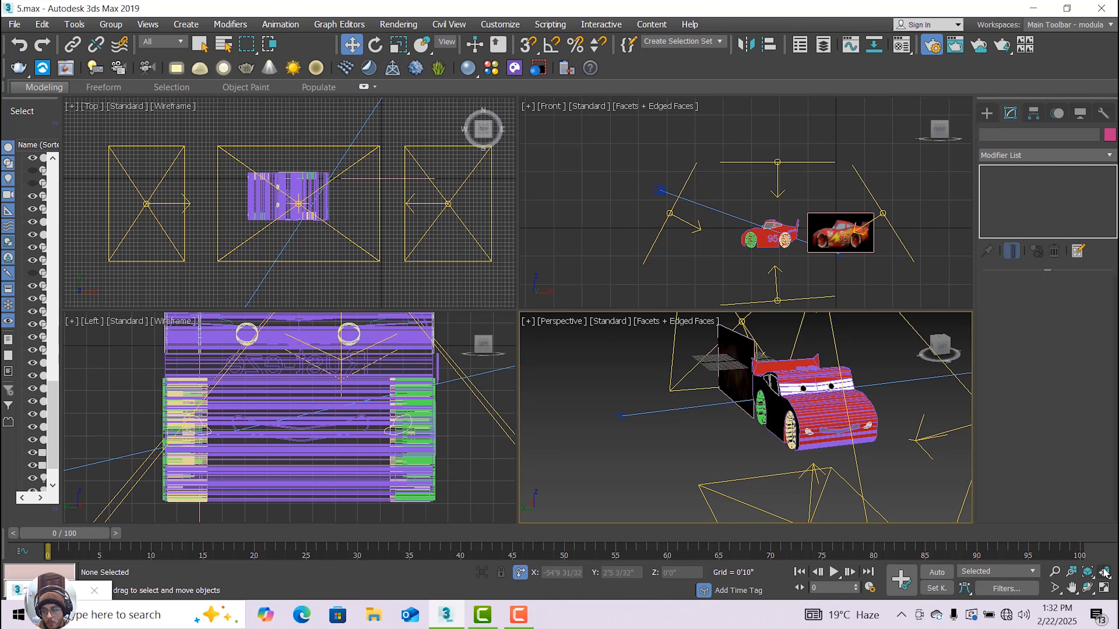
{"action": "left_click", "coordinate": [1103, 588]}
{"action": "left_click", "coordinate": [1087, 588]}
{"action": "left_click_drag", "start_coordinate": [586, 373], "coordinate": [476, 312]}
{"action": "middle_click_drag", "start_coordinate": [475, 311], "coordinate": [486, 323]}
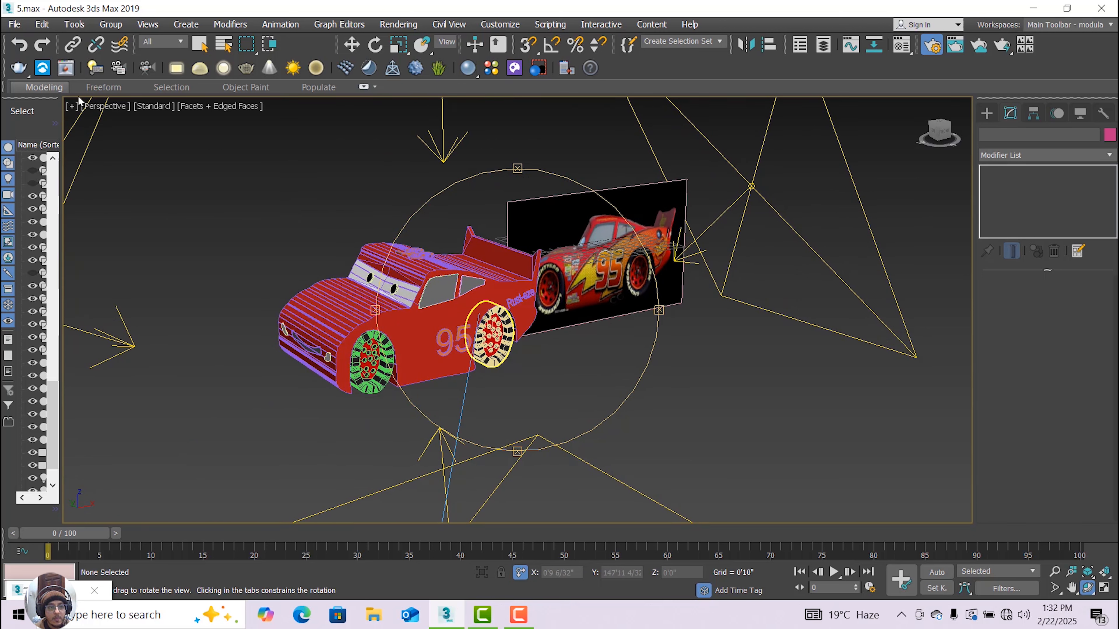
{"action": "left_click", "coordinate": [103, 106]}
{"action": "mouse_move", "coordinate": [141, 120]}
{"action": "left_click", "coordinate": [348, 119]}
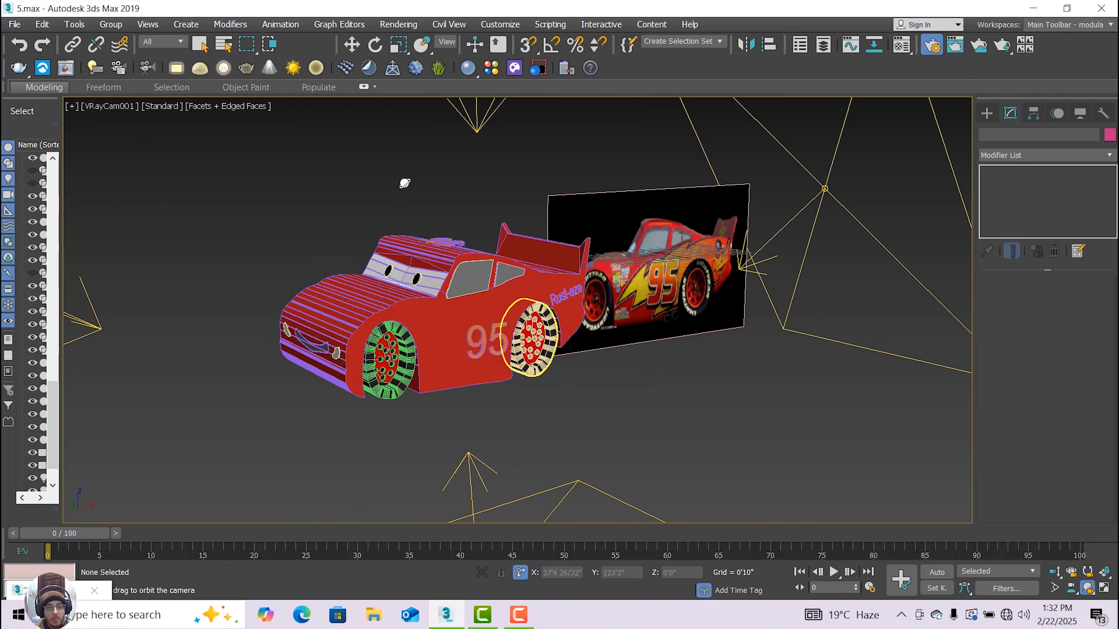
{"action": "left_click", "coordinate": [1054, 572]}
{"action": "left_click_drag", "start_coordinate": [665, 400], "coordinate": [685, 421]}
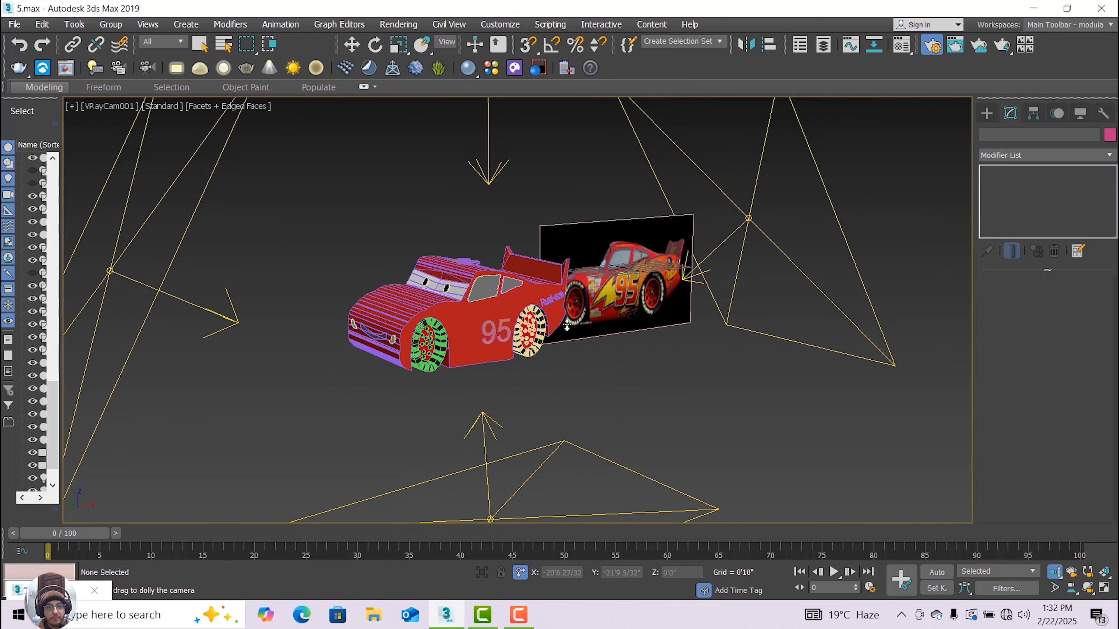
- Move the reference image plane from behind the car to the open space in front of its nose
{"action": "left_click", "coordinate": [352, 44]}
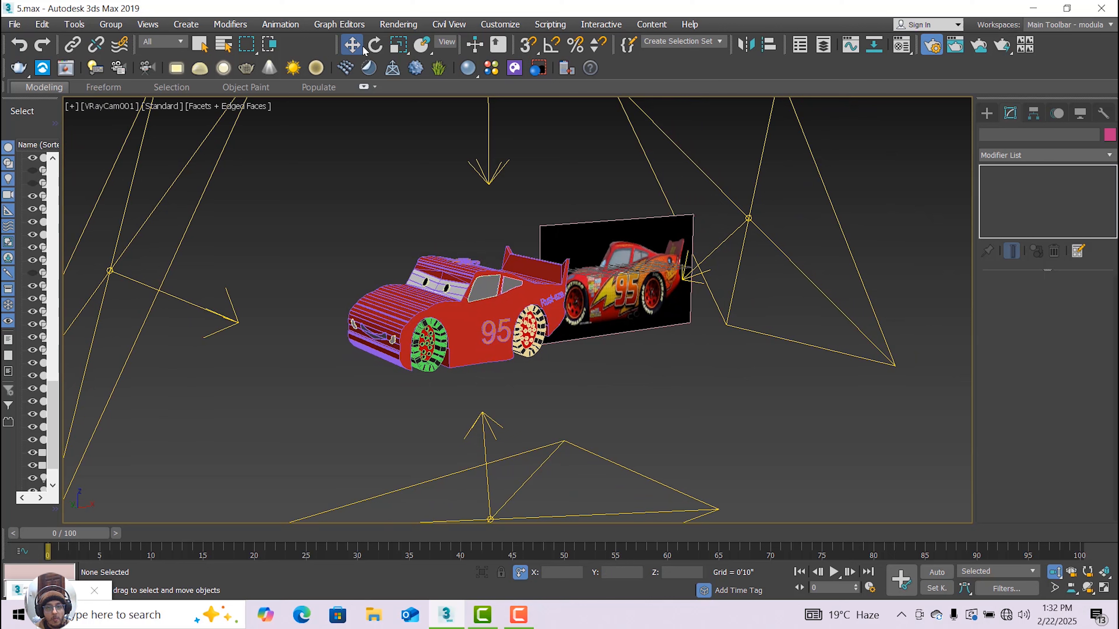
{"action": "left_click", "coordinate": [677, 296]}
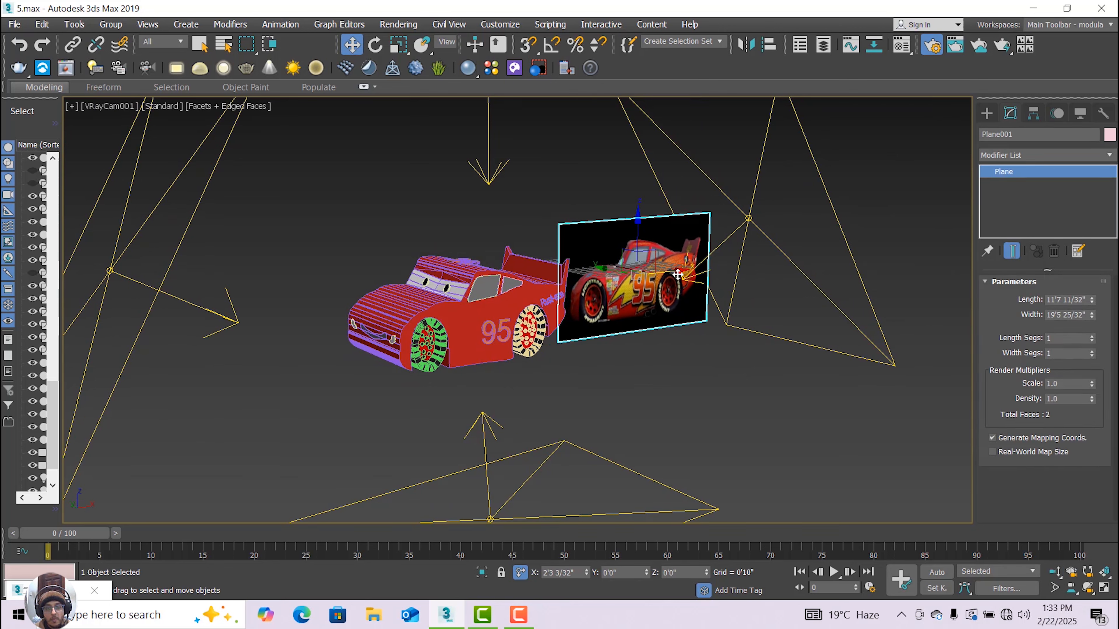
{"action": "left_click_drag", "start_coordinate": [660, 275], "coordinate": [260, 324]}
{"action": "left_click", "coordinate": [352, 405]}
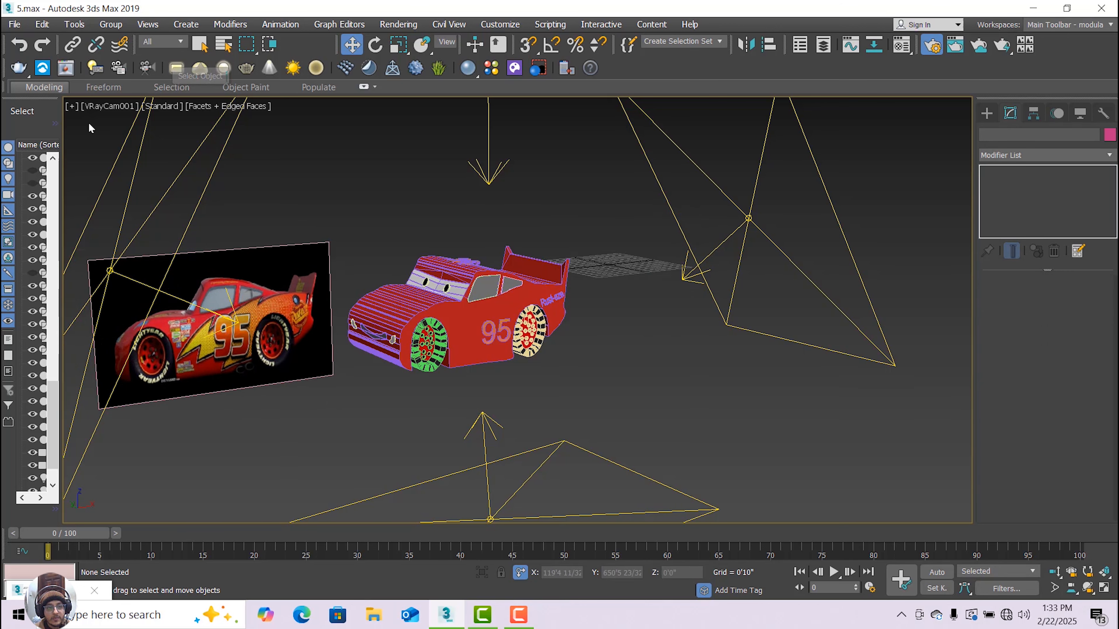
- Keep the viewport on the VRayCam001 camera and select VRayCam001 by name from the scene's object list
{"action": "left_click", "coordinate": [95, 108]}
{"action": "mouse_move", "coordinate": [220, 119]}
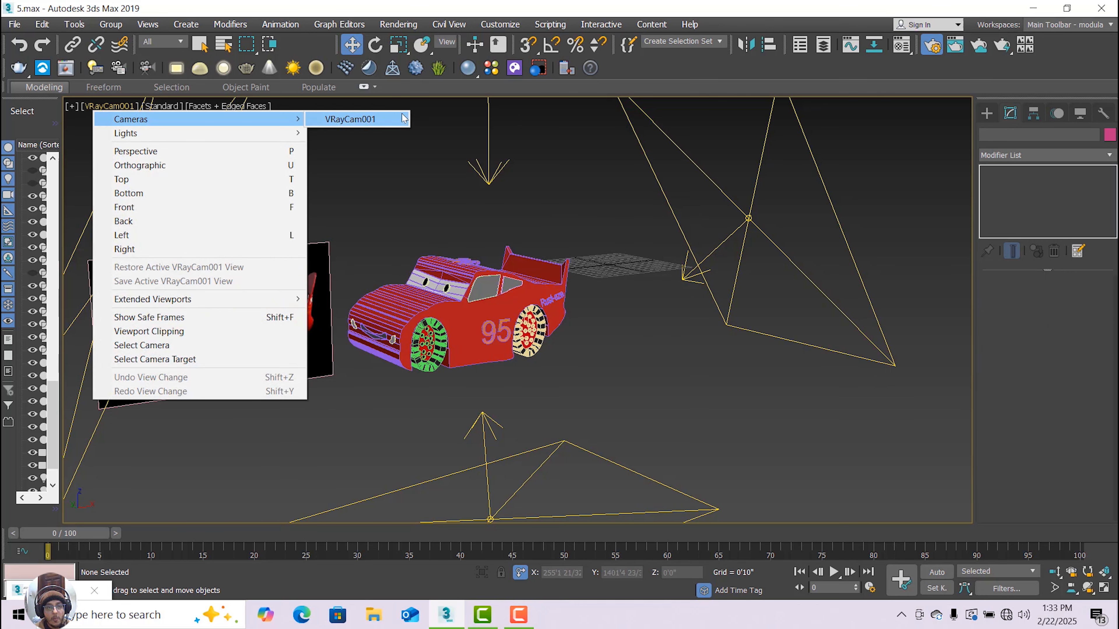
{"action": "left_click", "coordinate": [341, 118]}
{"action": "left_click", "coordinate": [223, 44]}
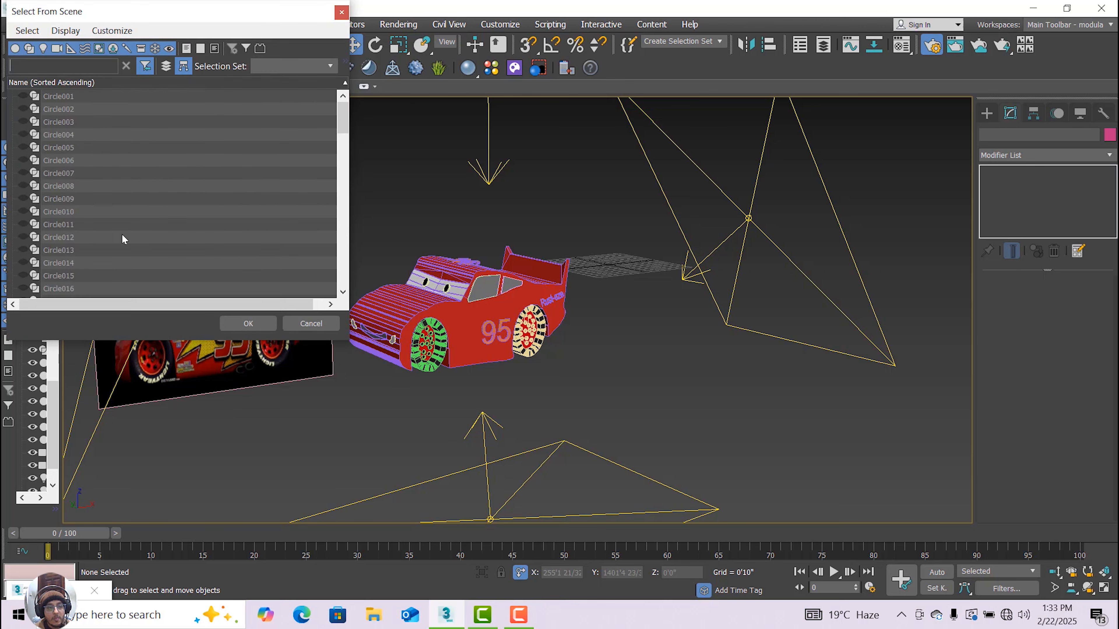
{"action": "scroll", "coordinate": [219, 210], "scroll_direction": "down", "scroll_amount": 5}
{"action": "scroll", "coordinate": [221, 215], "scroll_direction": "down", "scroll_amount": 10}
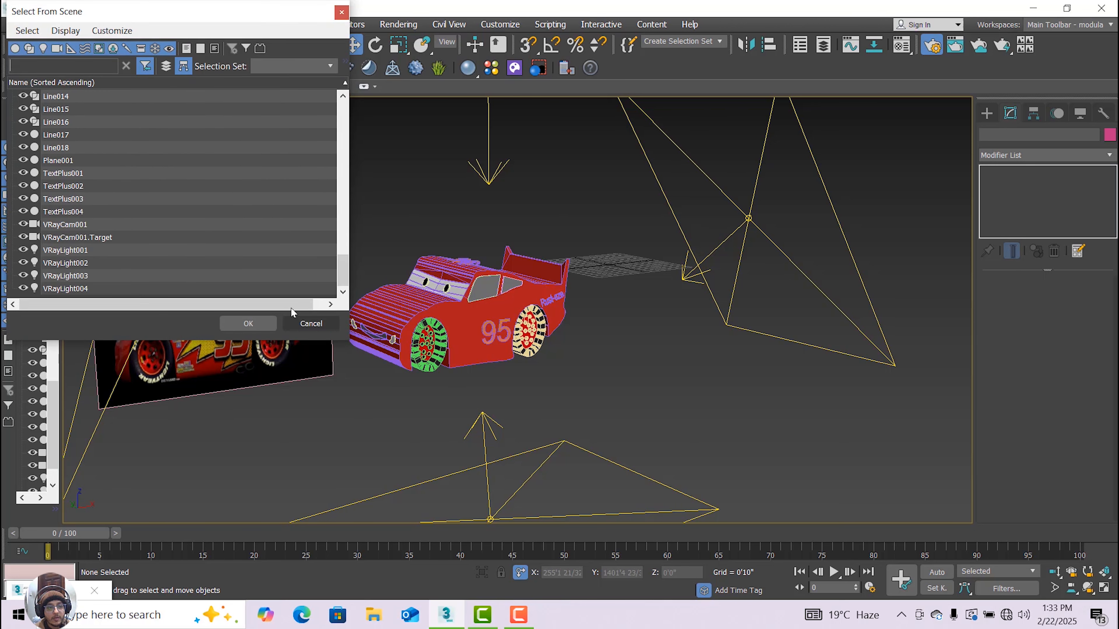
{"action": "left_click", "coordinate": [151, 229]}
{"action": "left_click", "coordinate": [247, 323]}
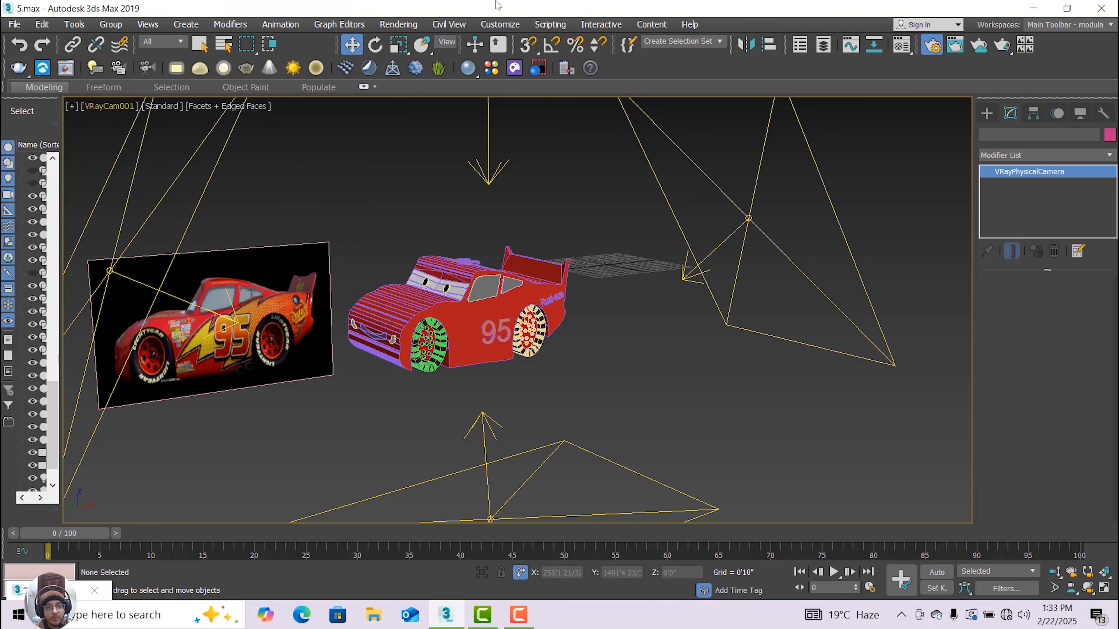
- Open Render Setup and render the VRayCam001 view with V-Ray 5 in Production Rendering Mode
{"action": "left_click", "coordinate": [397, 24]}
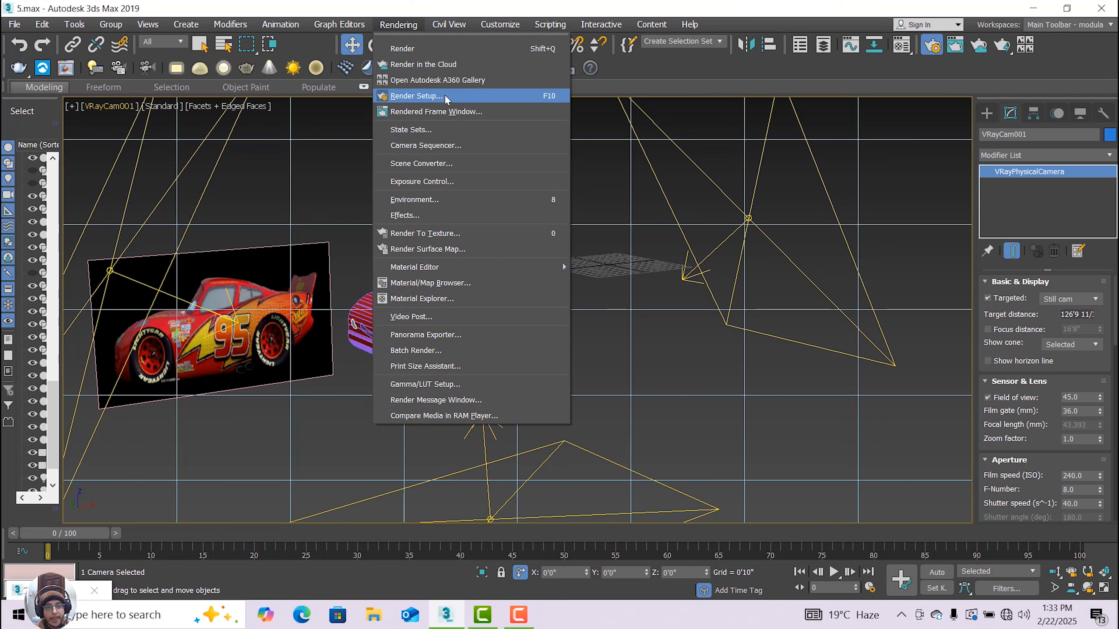
{"action": "left_click", "coordinate": [445, 95]}
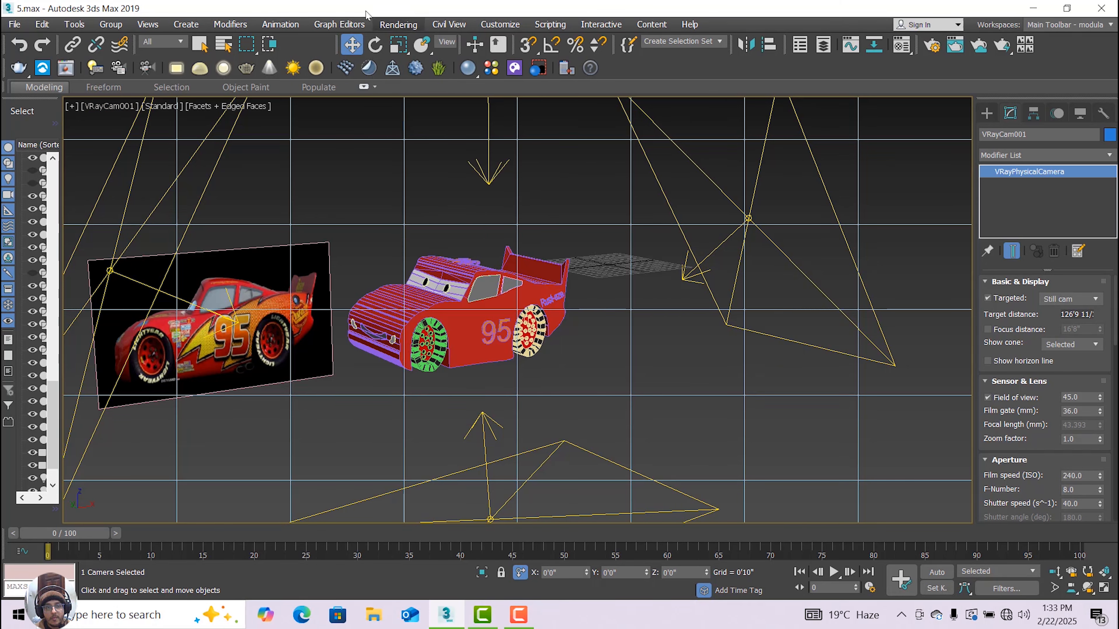
{"action": "left_click", "coordinate": [397, 24]}
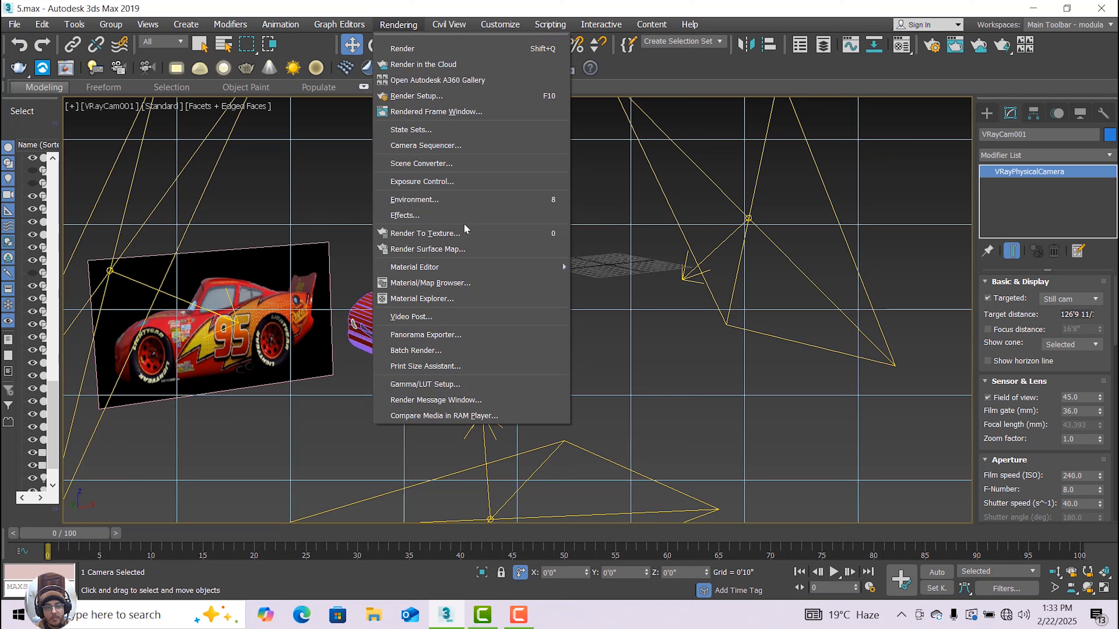
{"action": "mouse_move", "coordinate": [459, 265]}
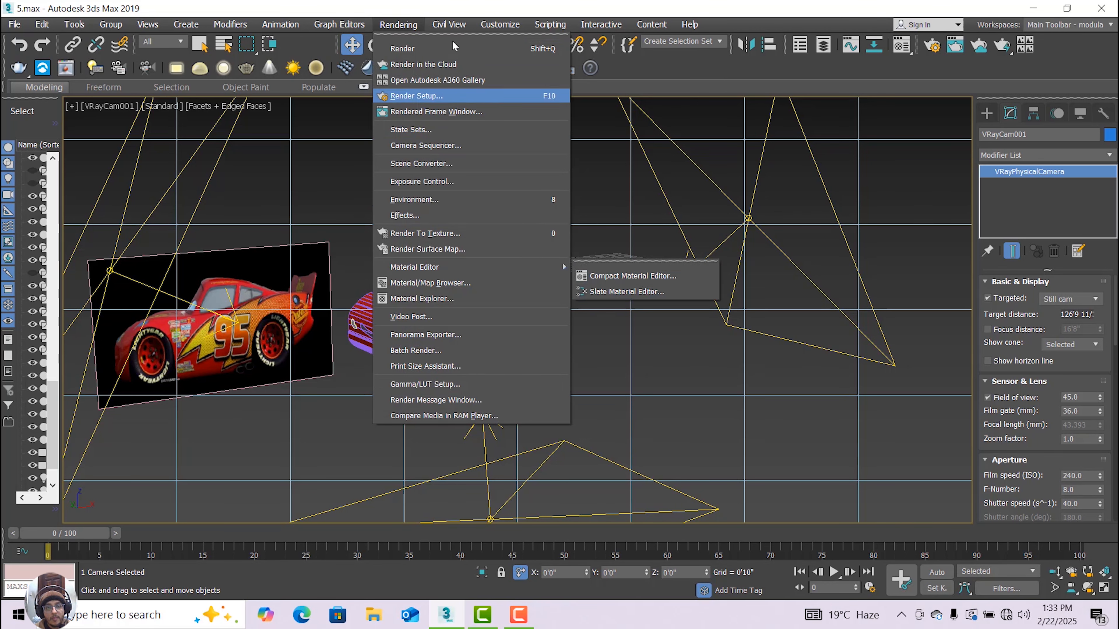
{"action": "left_click", "coordinate": [416, 94]}
{"action": "left_click", "coordinate": [399, 24]}
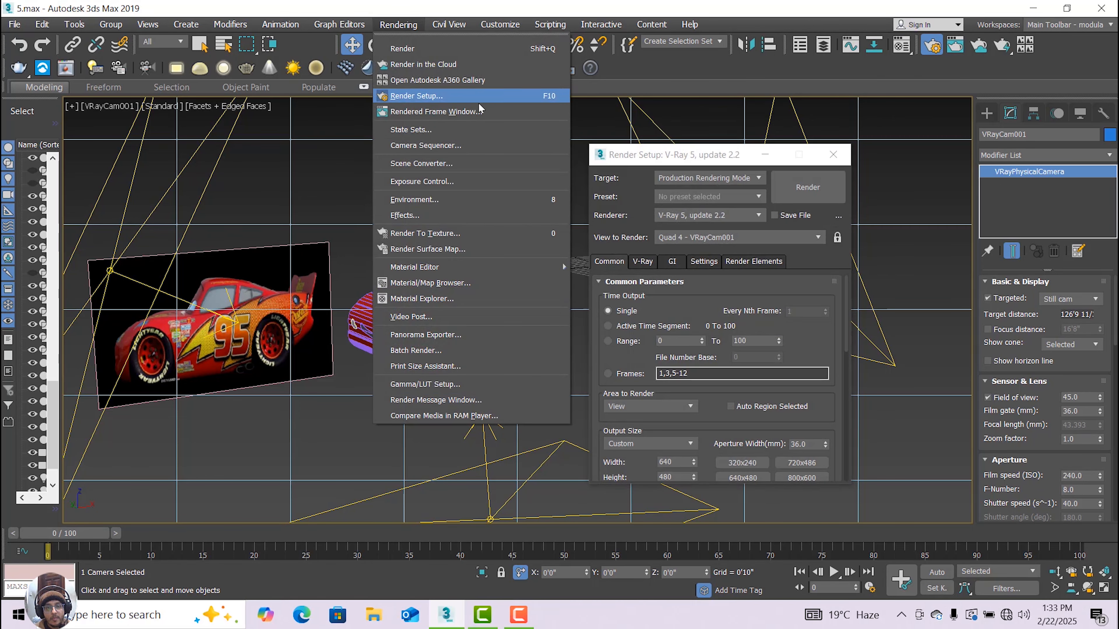
{"action": "left_click", "coordinate": [840, 187]}
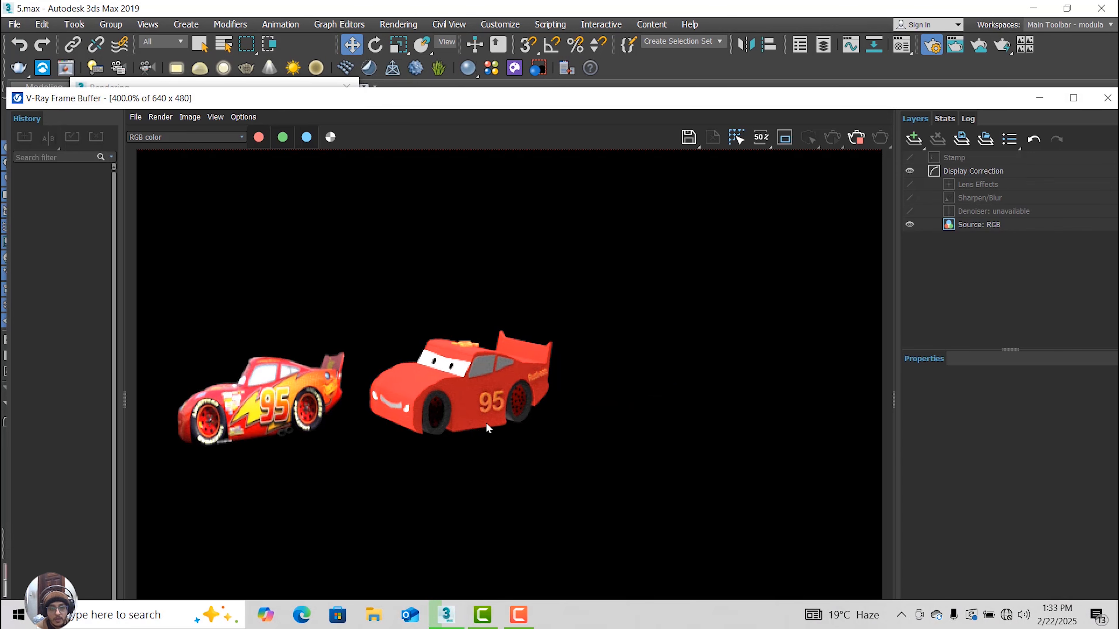
- Inspect the rendered car's wheels and side up close, then close the frame buffer and Render Setup
{"action": "scroll", "coordinate": [486, 422], "scroll_direction": "up", "scroll_amount": 1}
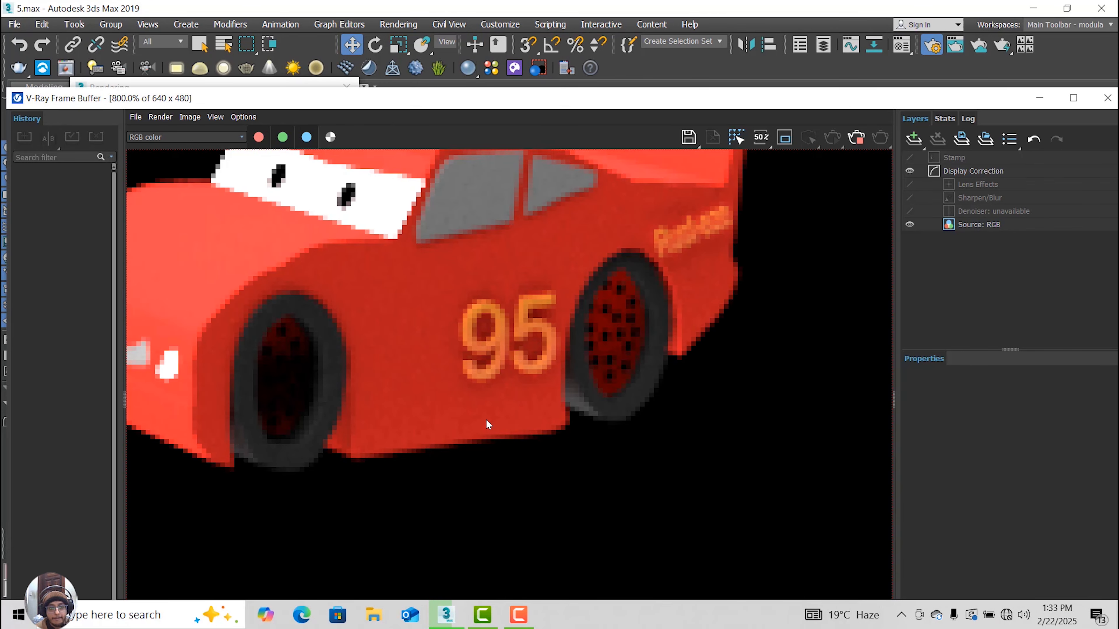
{"action": "scroll", "coordinate": [486, 419], "scroll_direction": "down", "scroll_amount": 1}
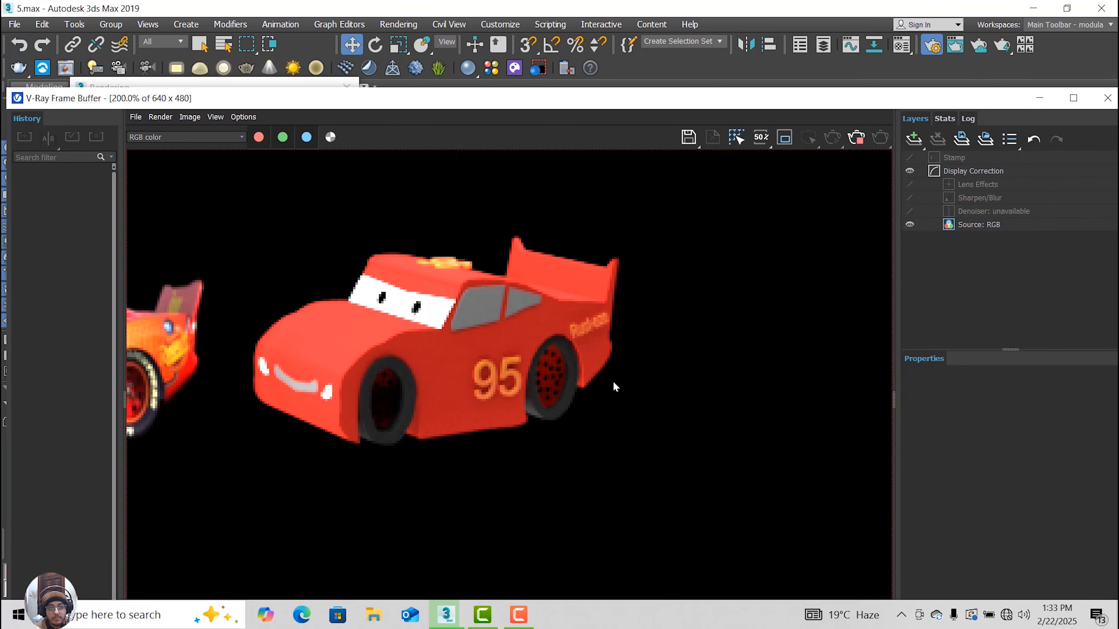
{"action": "scroll", "coordinate": [612, 383], "scroll_direction": "down", "scroll_amount": 1}
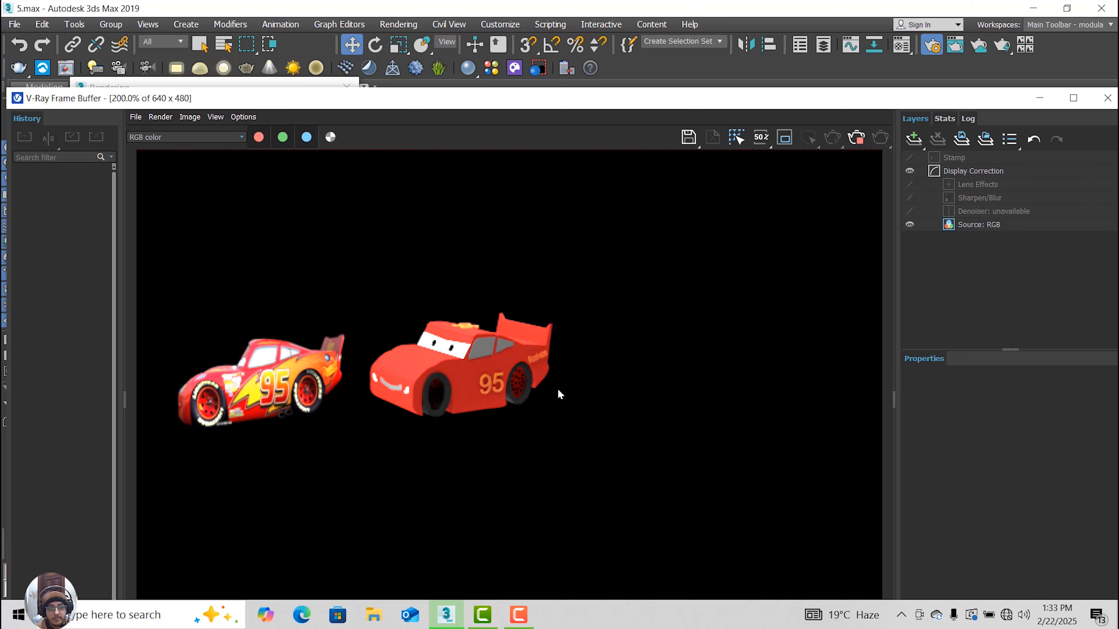
{"action": "left_click", "coordinate": [1106, 98]}
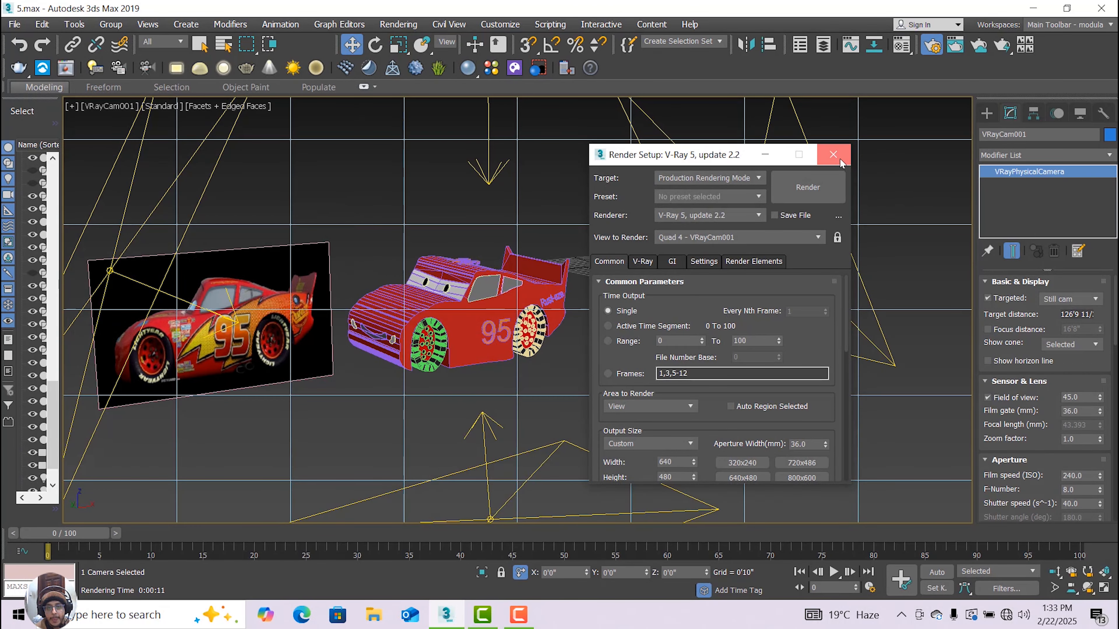
{"action": "left_click", "coordinate": [833, 155]}
- Move the reference image plane slightly closer to the car's nose and shift VRayLight002 closer to the car
{"action": "left_click", "coordinate": [168, 296]}
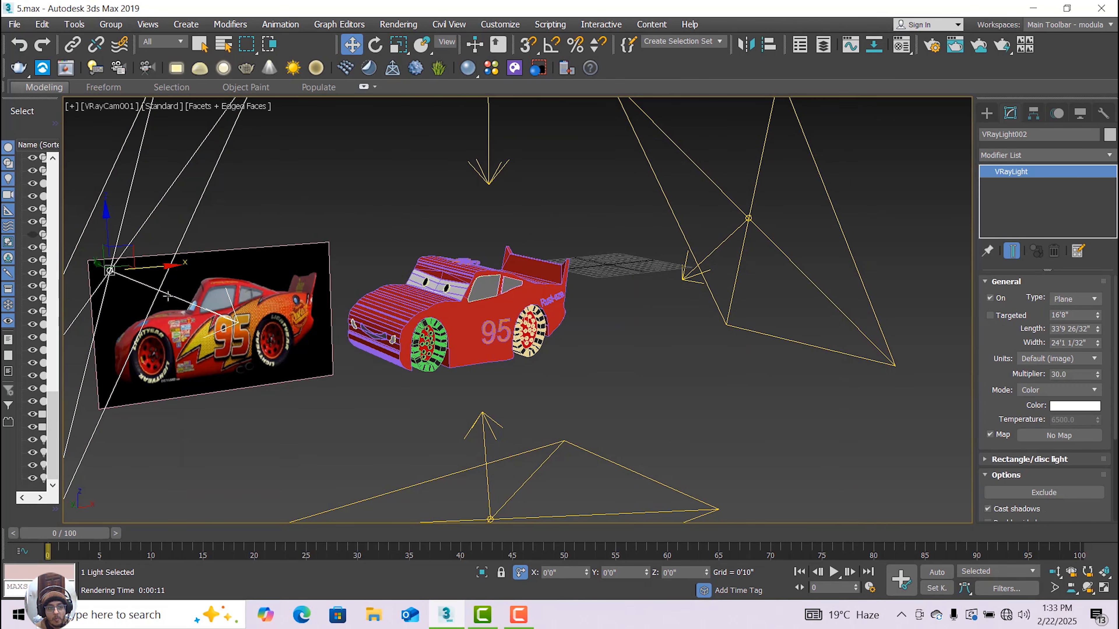
{"action": "left_click_drag", "start_coordinate": [162, 275], "coordinate": [176, 270]}
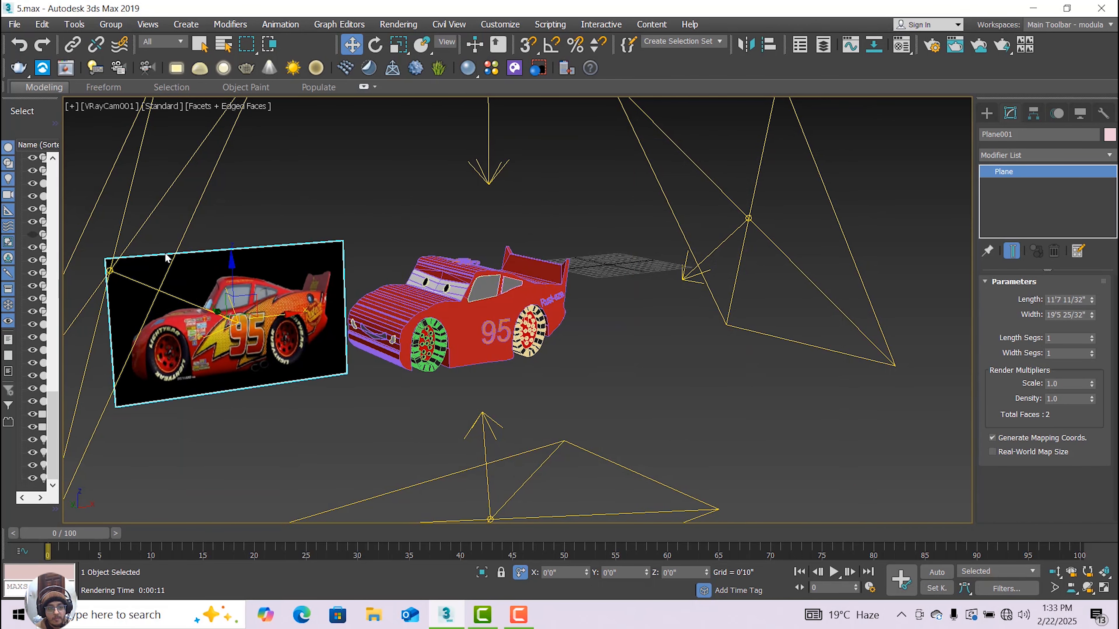
{"action": "left_click", "coordinate": [181, 242]}
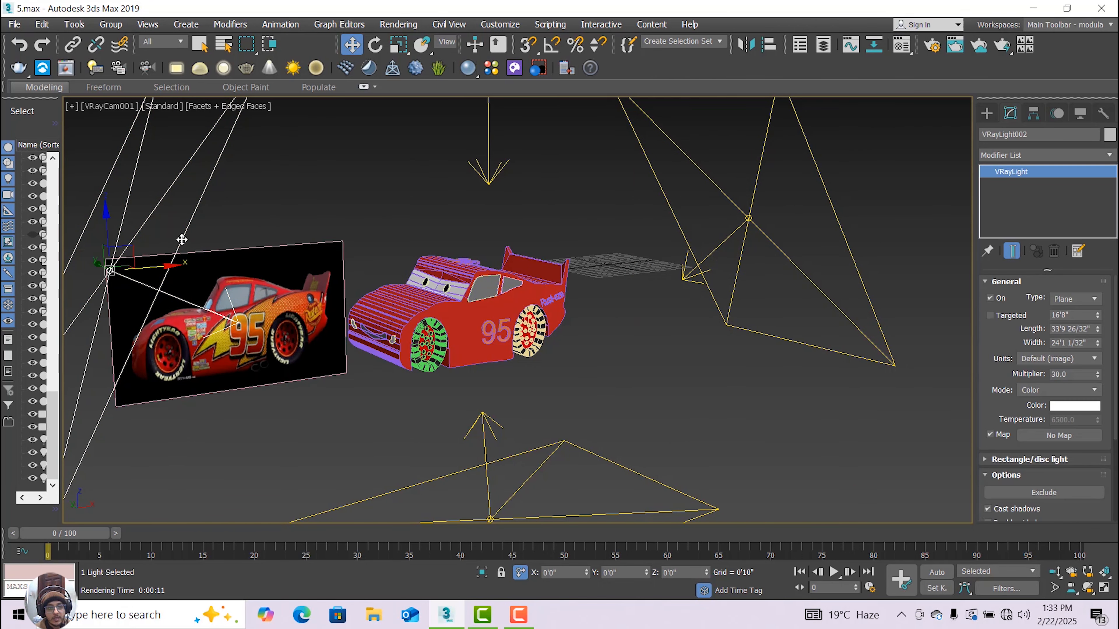
{"action": "left_click_drag", "start_coordinate": [166, 266], "coordinate": [257, 283]}
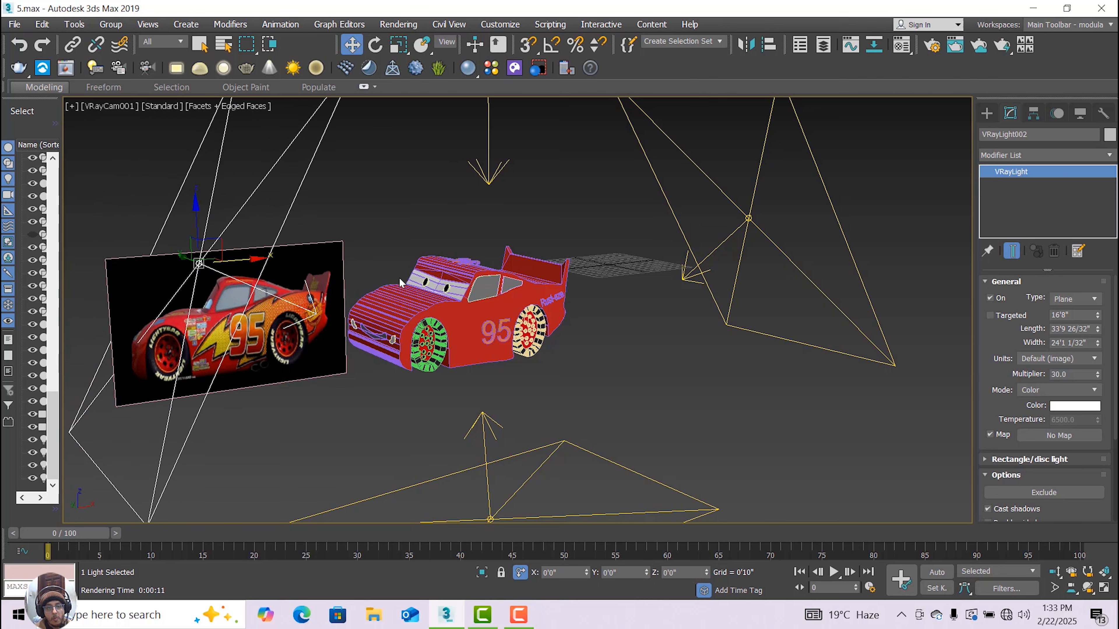
- Pan the VRayCam001 camera and orbit it around the car to a low, nearly side-on view
{"action": "middle_click_drag", "start_coordinate": [428, 251], "coordinate": [407, 275]}
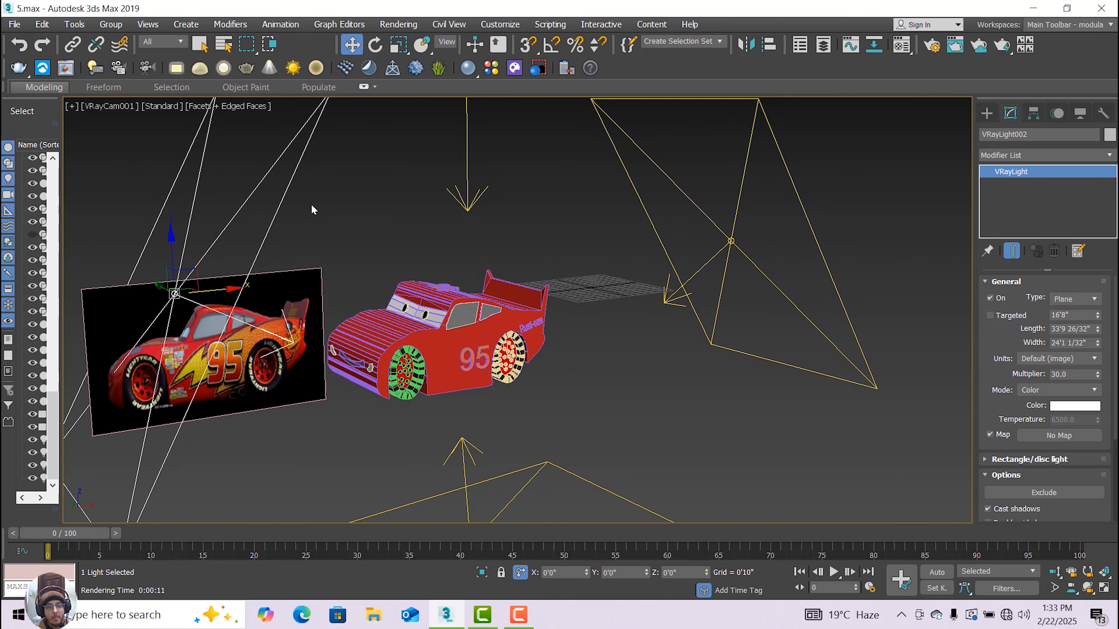
{"action": "left_click", "coordinate": [1086, 588]}
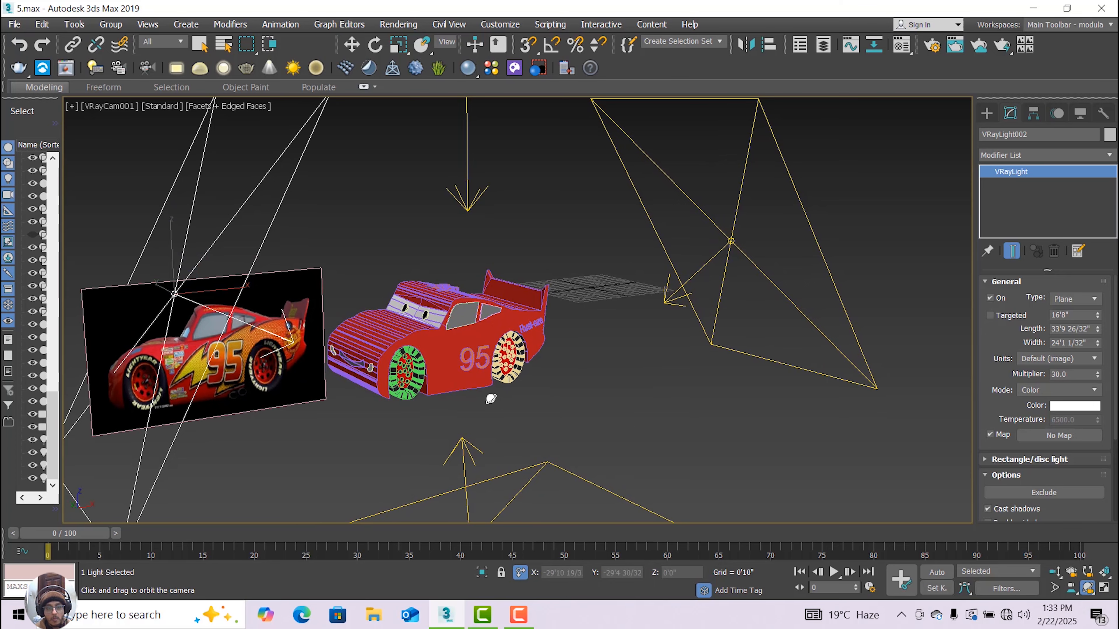
{"action": "mouse_move", "coordinate": [489, 389]}
{"action": "left_mouse_down"}
{"action": "mouse_move", "coordinate": [465, 397]}
{"action": "mouse_move", "coordinate": [503, 401]}
{"action": "left_mouse_up"}
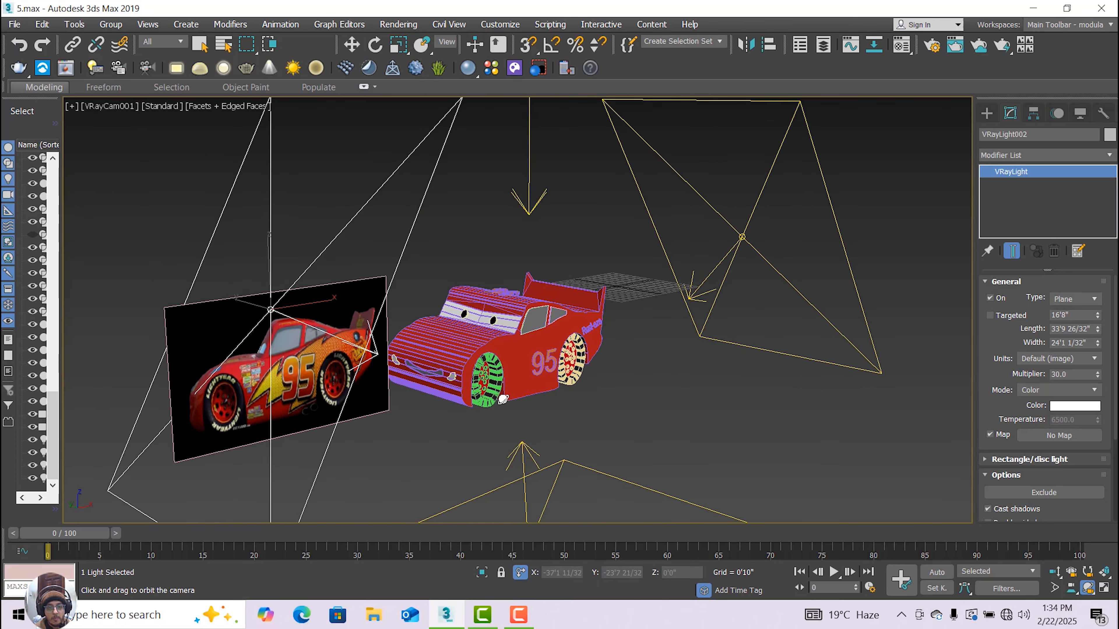
{"action": "left_click_drag", "start_coordinate": [358, 202], "coordinate": [435, 172]}
- Switch the viewport to Perspective, lower the overhead VRayLight001 closer to the car's roof and clear the selection
{"action": "left_click", "coordinate": [133, 107]}
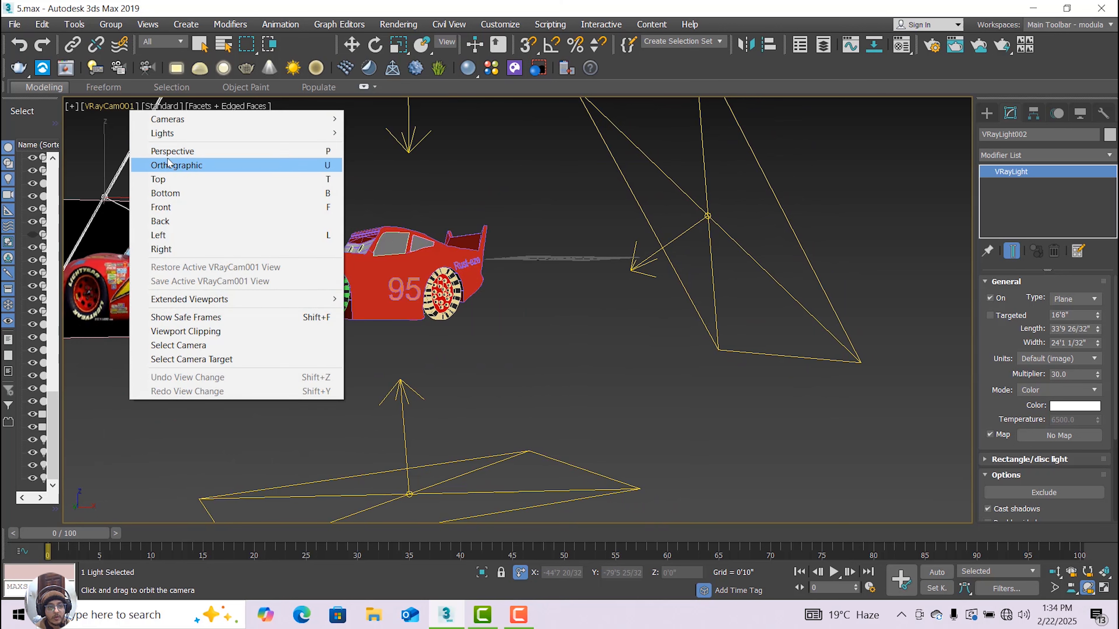
{"action": "left_click", "coordinate": [167, 155]}
{"action": "left_click_drag", "start_coordinate": [387, 246], "coordinate": [384, 190]}
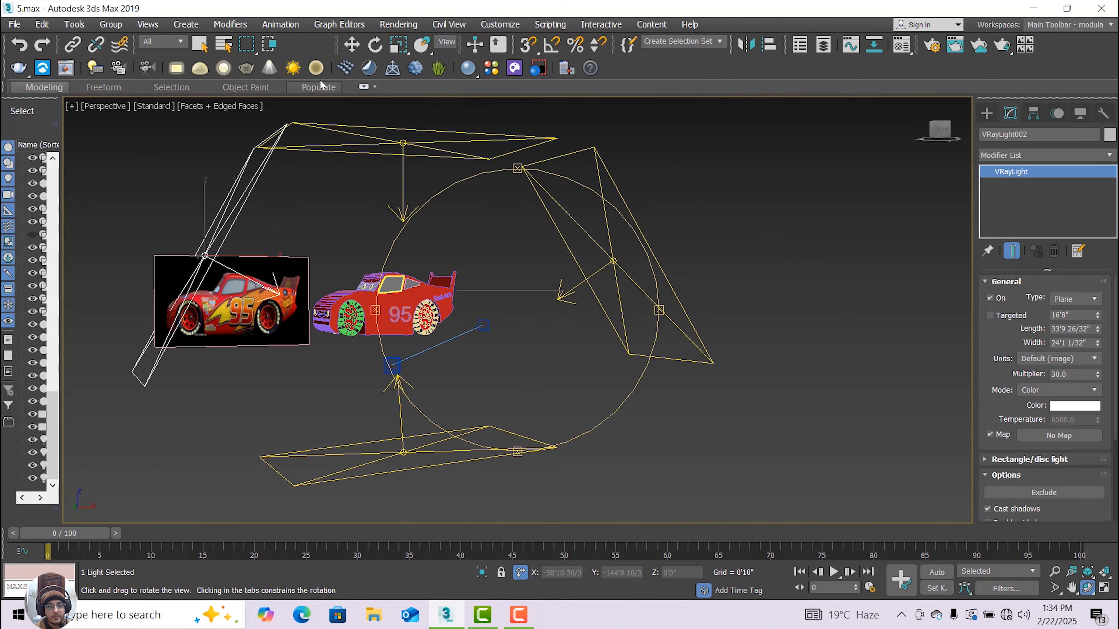
{"action": "left_click", "coordinate": [352, 45]}
{"action": "left_click_drag", "start_coordinate": [410, 144], "coordinate": [405, 152]}
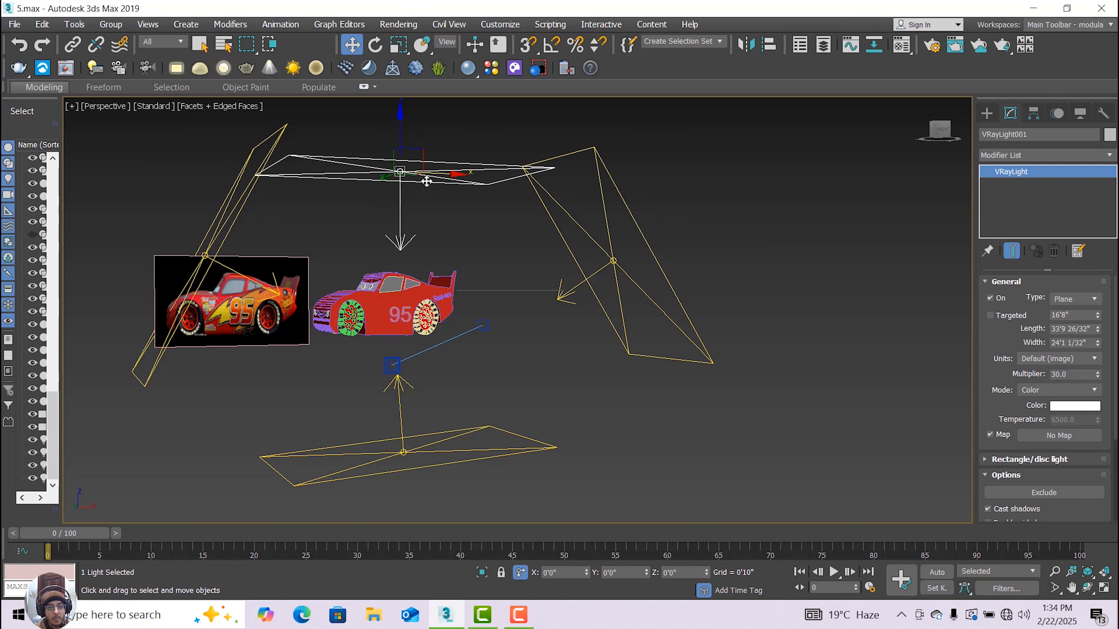
{"action": "left_click", "coordinate": [257, 181]}
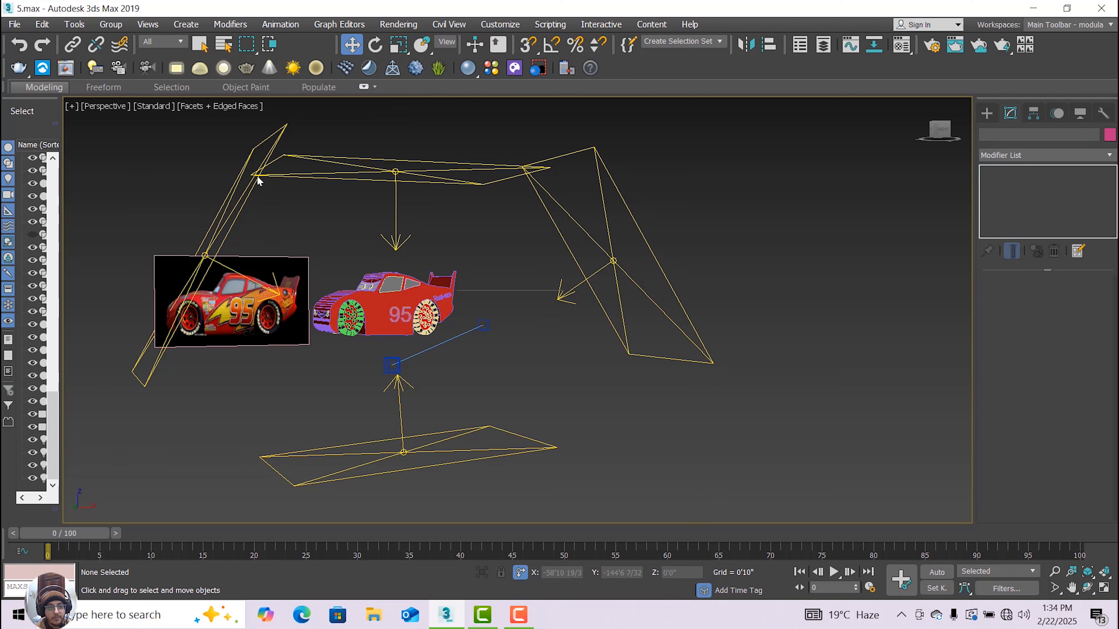
- Return the viewport to the VRayCam001 camera and select VRayCam001 by name from the scene's object list
{"action": "left_click", "coordinate": [128, 110]}
{"action": "mouse_move", "coordinate": [207, 120]}
{"action": "left_click", "coordinate": [352, 119]}
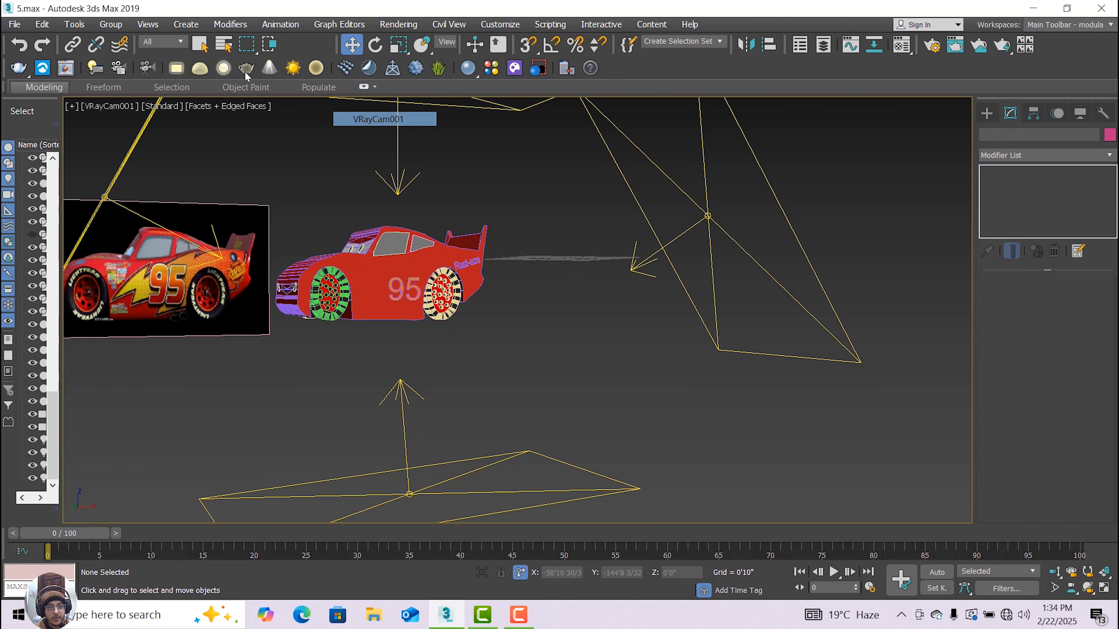
{"action": "left_click", "coordinate": [224, 46]}
{"action": "scroll", "coordinate": [94, 229], "scroll_direction": "down", "scroll_amount": 15}
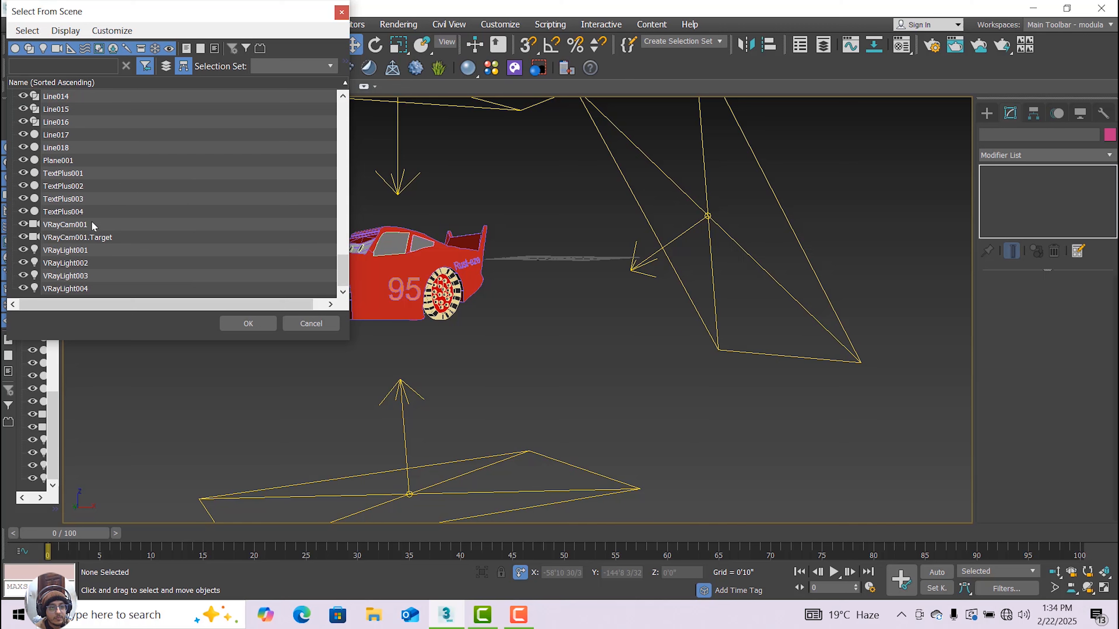
{"action": "left_click", "coordinate": [93, 224]}
{"action": "left_click", "coordinate": [248, 323]}
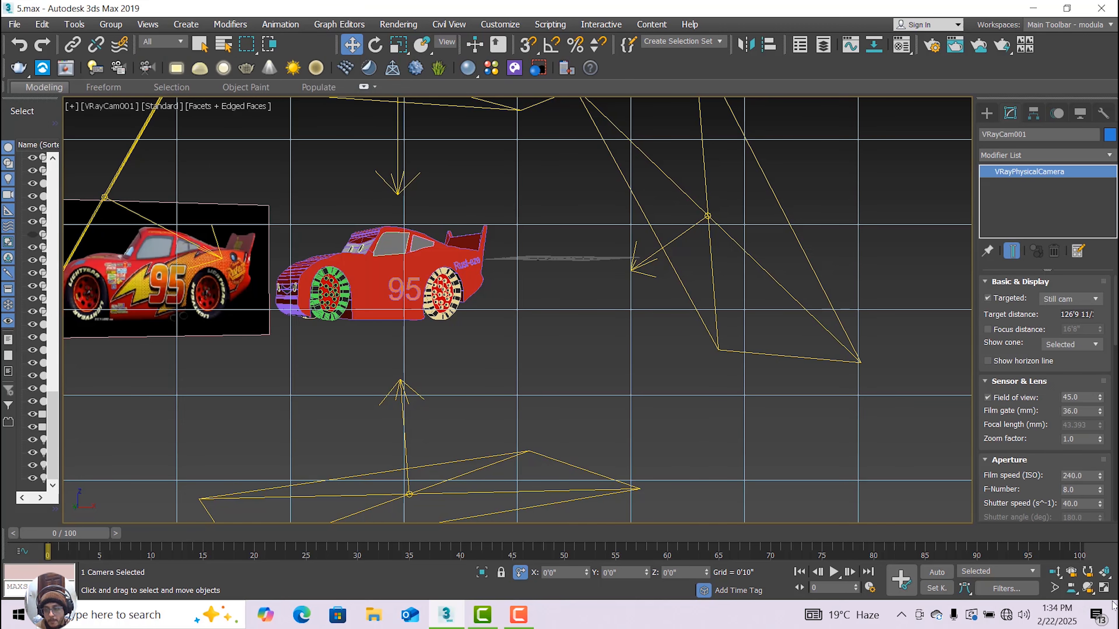
- Orbit the camera back to a three-quarter front view of the car and render it with V-Ray
{"action": "left_click", "coordinate": [1088, 589]}
{"action": "mouse_move", "coordinate": [546, 361]}
{"action": "left_mouse_down"}
{"action": "mouse_move", "coordinate": [535, 362]}
{"action": "mouse_move", "coordinate": [545, 366]}
{"action": "left_mouse_up"}
{"action": "left_click", "coordinate": [399, 25]}
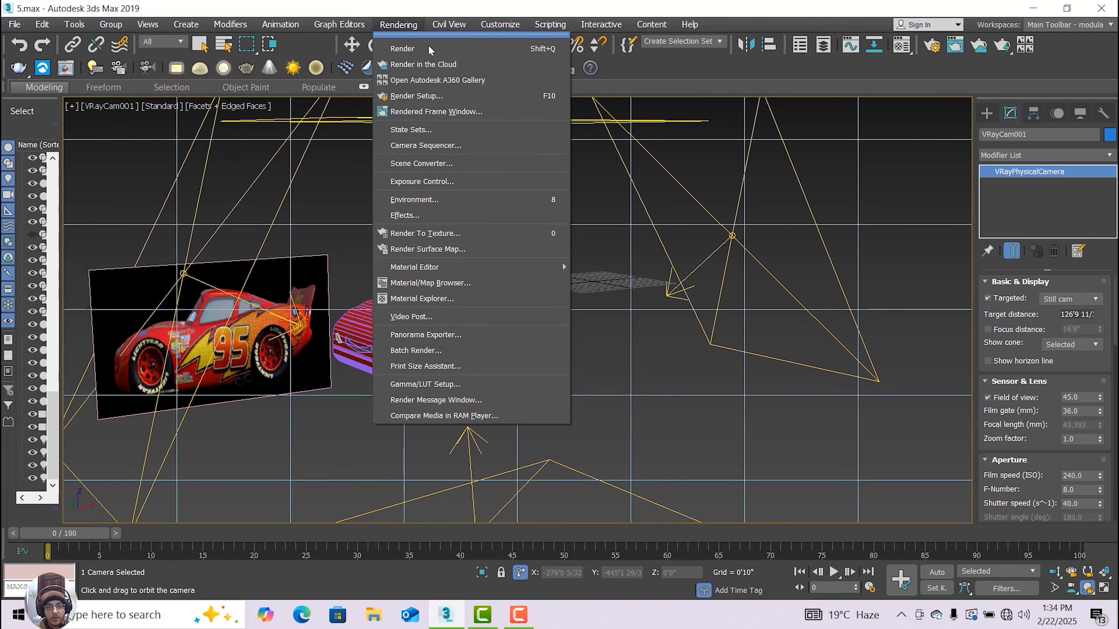
{"action": "left_click", "coordinate": [441, 95]}
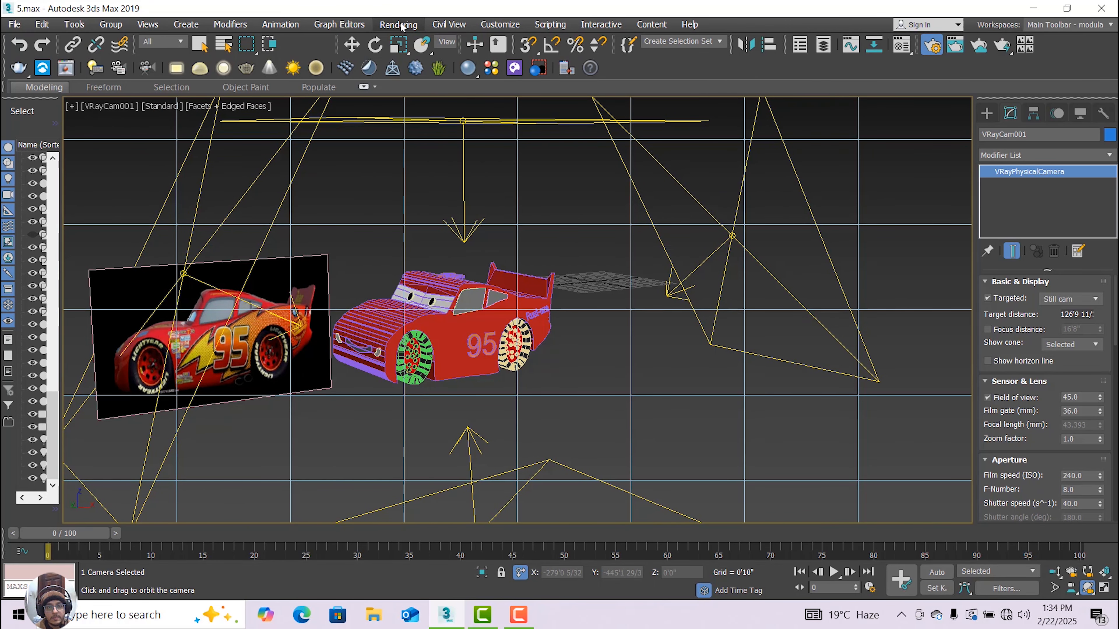
{"action": "left_click", "coordinate": [815, 187]}
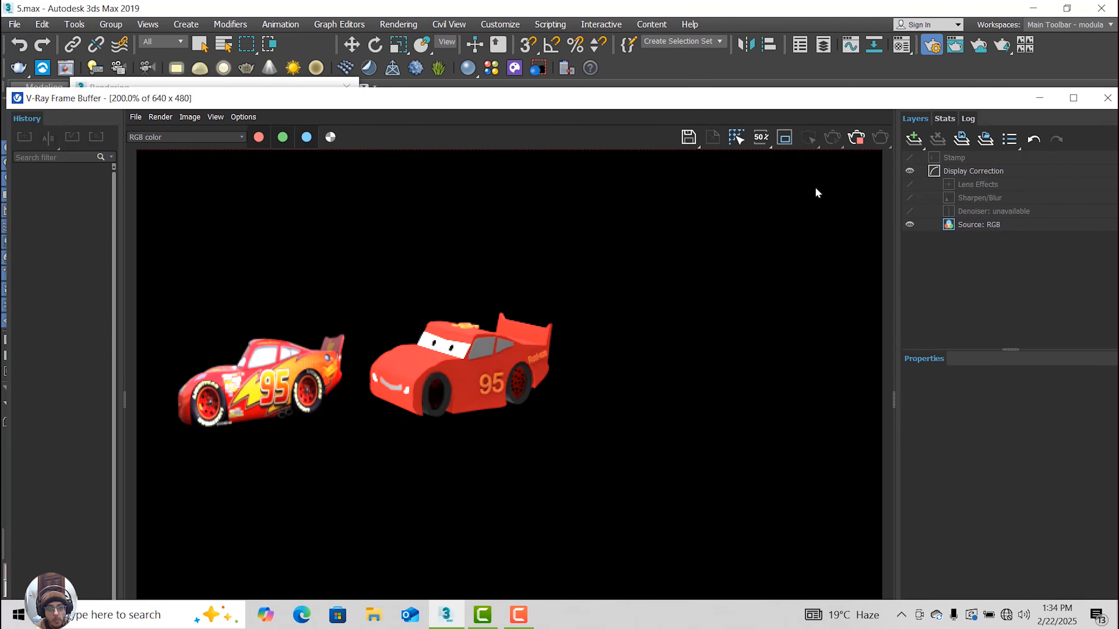
- Zoom in on the newly rendered car to check its lighting and wheels, then close the frame buffer
{"action": "scroll", "coordinate": [464, 398], "scroll_direction": "up", "scroll_amount": 2}
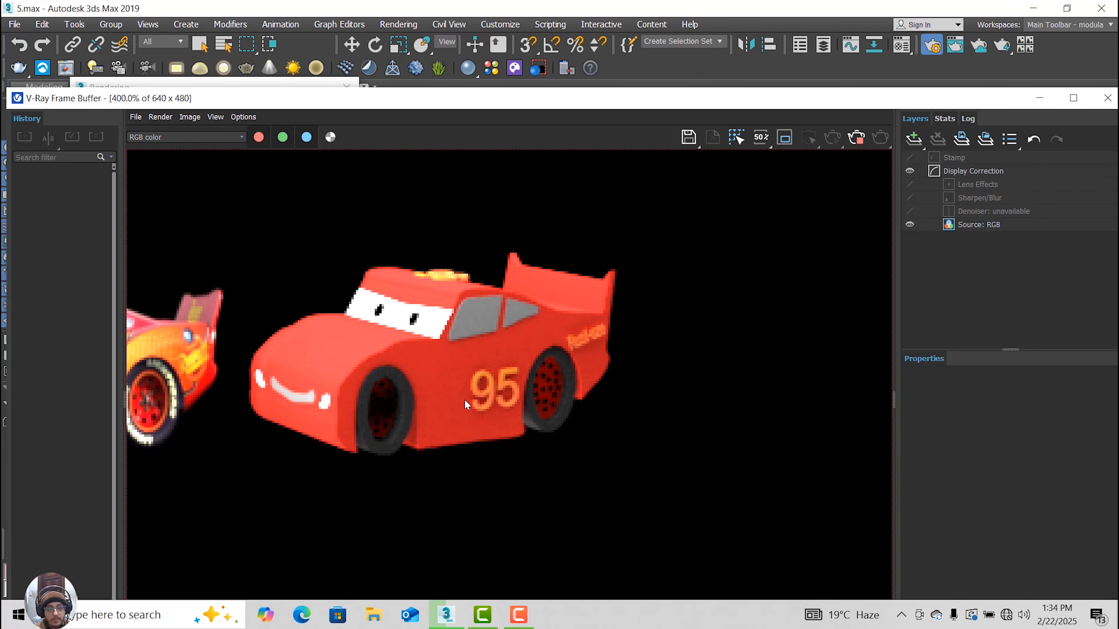
{"action": "scroll", "coordinate": [464, 399], "scroll_direction": "down", "scroll_amount": 1}
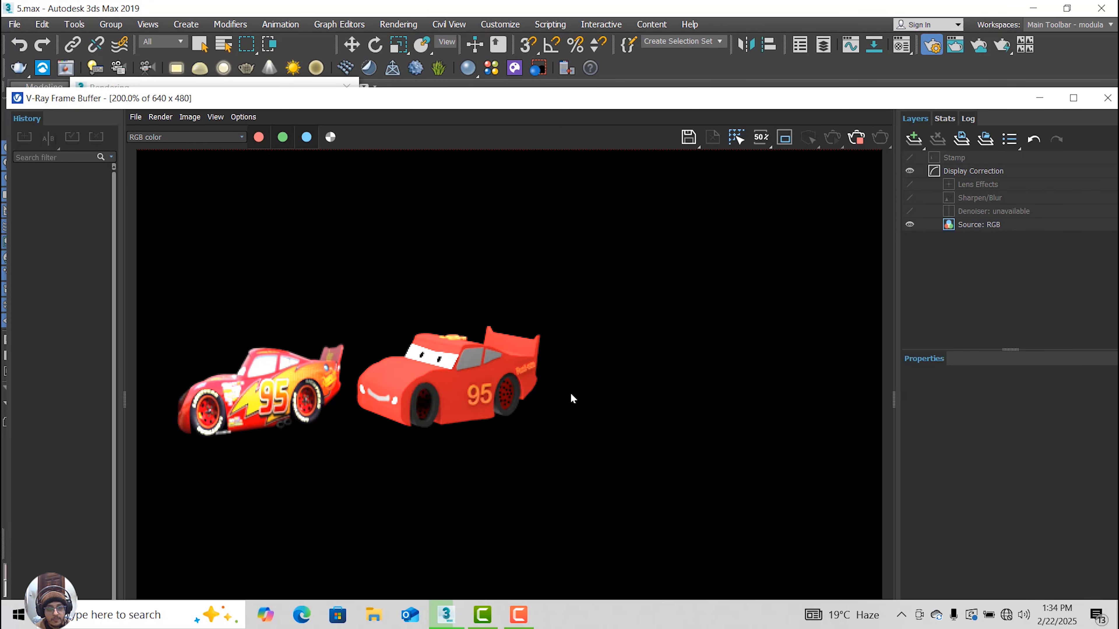
{"action": "left_click", "coordinate": [1107, 98]}
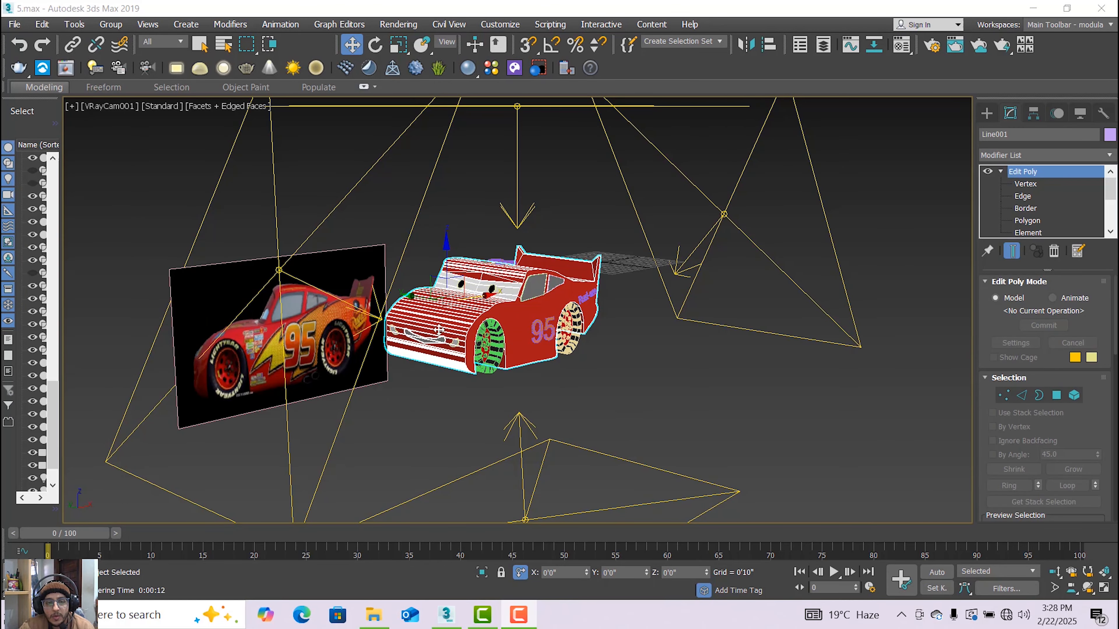
- Open the Compact Material Editor with the car body selected and go up to the 02 - Default Multi/Sub-Object material
{"action": "left_click", "coordinate": [122, 104]}
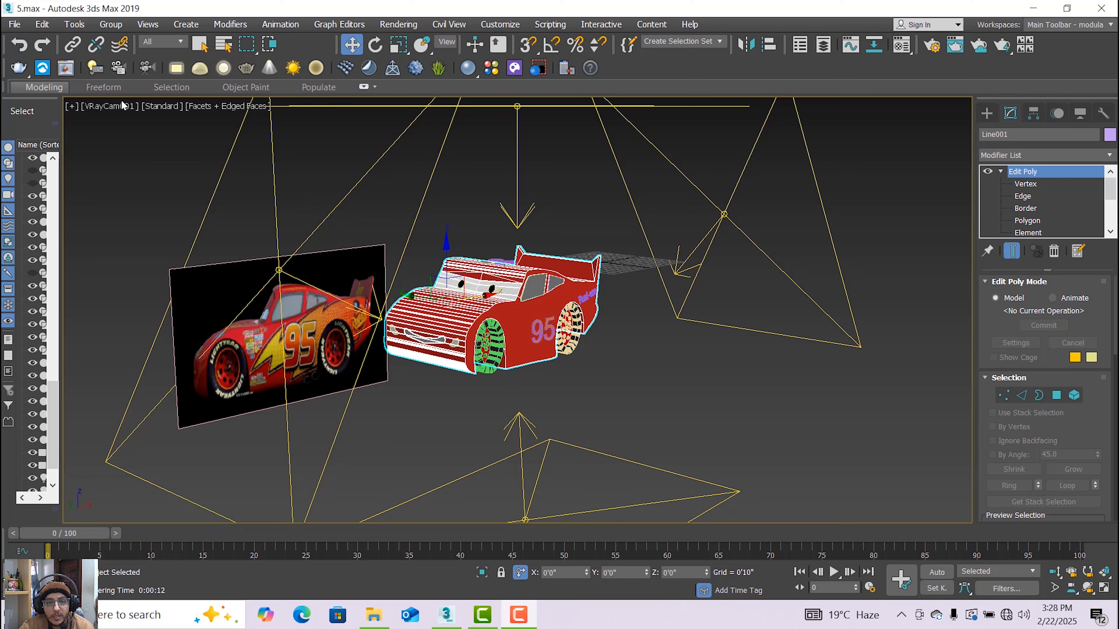
{"action": "left_click", "coordinate": [415, 304]}
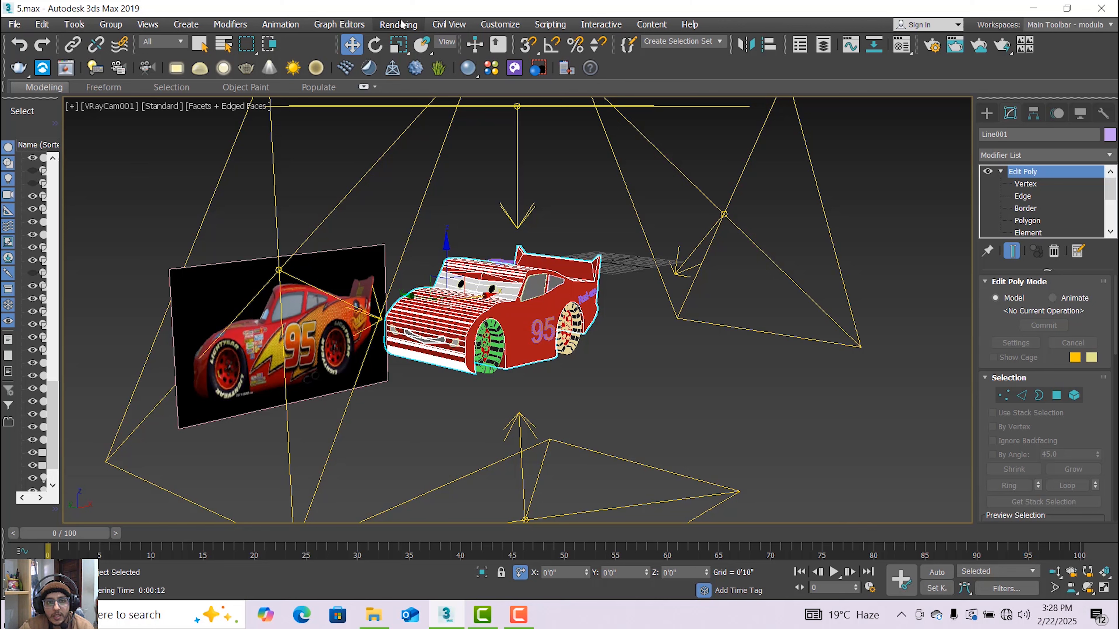
{"action": "left_click", "coordinate": [387, 23]}
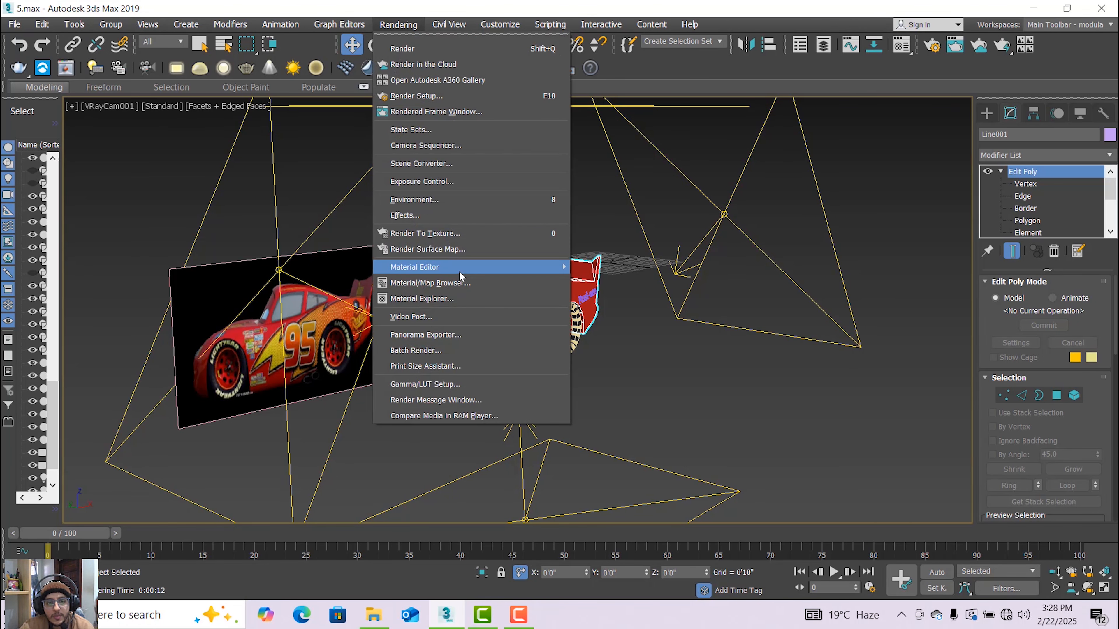
{"action": "mouse_move", "coordinate": [453, 267]}
{"action": "left_click", "coordinate": [647, 277]}
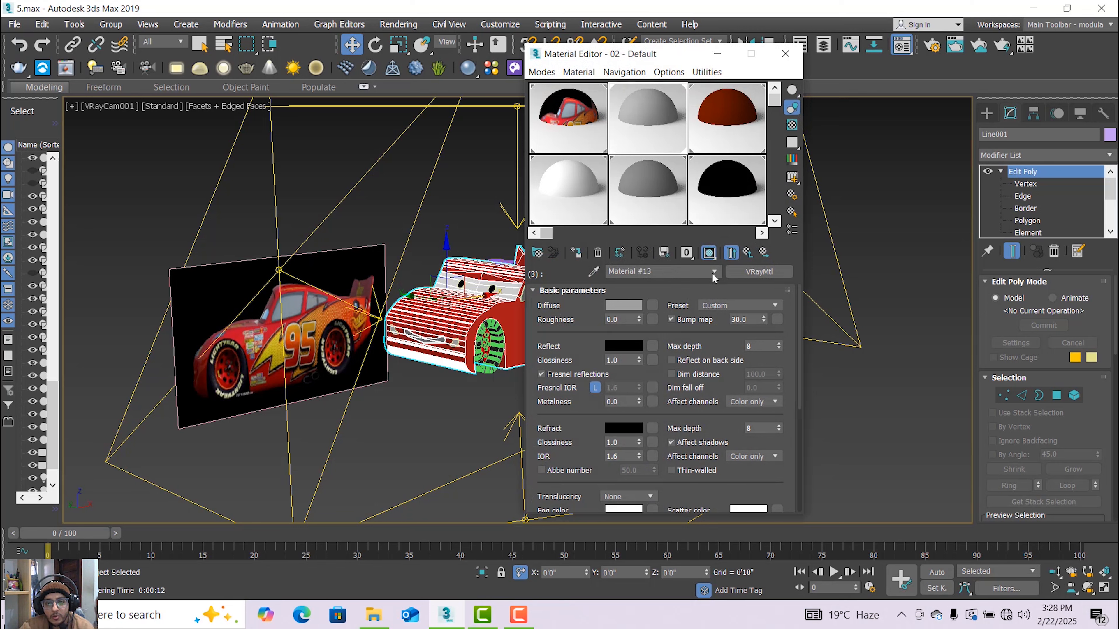
{"action": "left_click", "coordinate": [681, 270]}
{"action": "left_click", "coordinate": [683, 270]}
{"action": "left_click", "coordinate": [732, 252]}
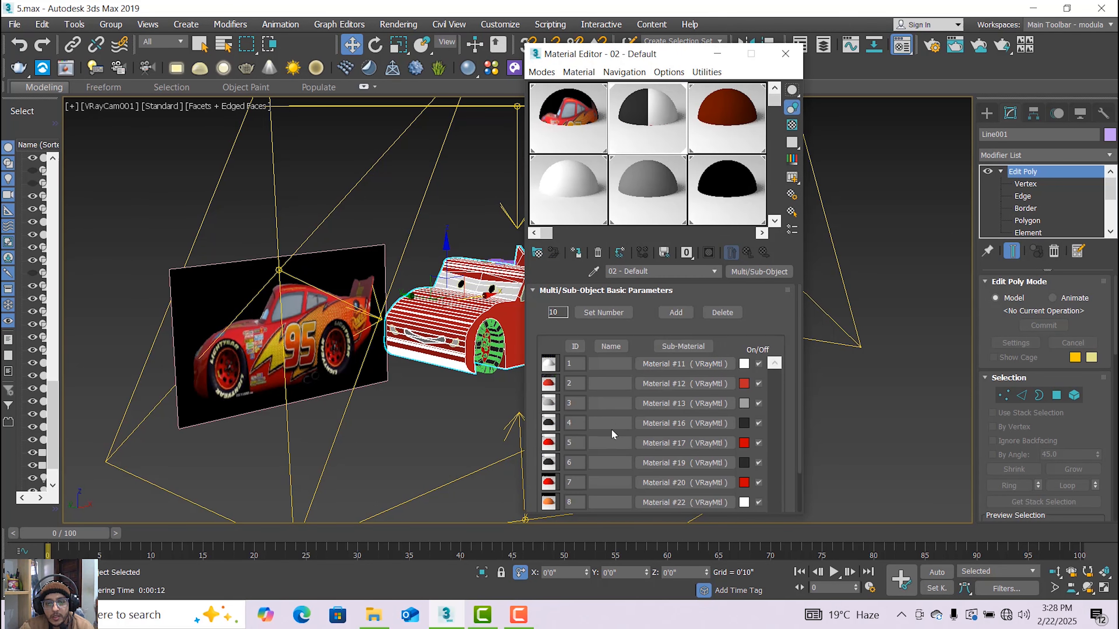
- Open sub-material 3, Material #13, of the 02 - Default Multi/Sub-Object material and set its diffuse colour to black
{"action": "left_click", "coordinate": [653, 405]}
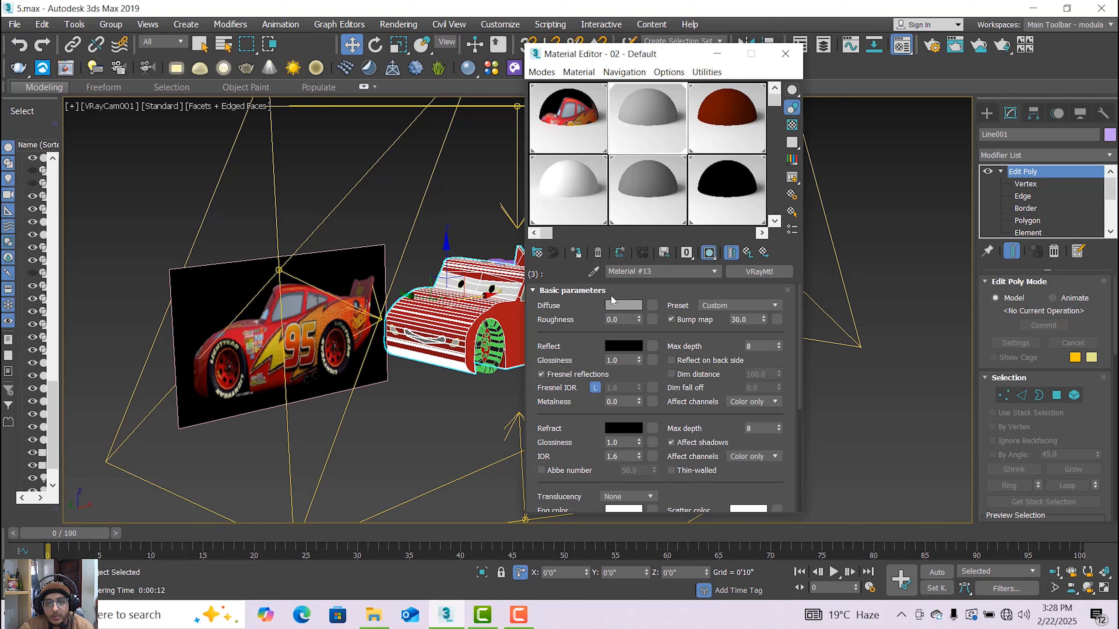
{"action": "left_click", "coordinate": [621, 304]}
{"action": "left_click_drag", "start_coordinate": [374, 133], "coordinate": [375, 84]}
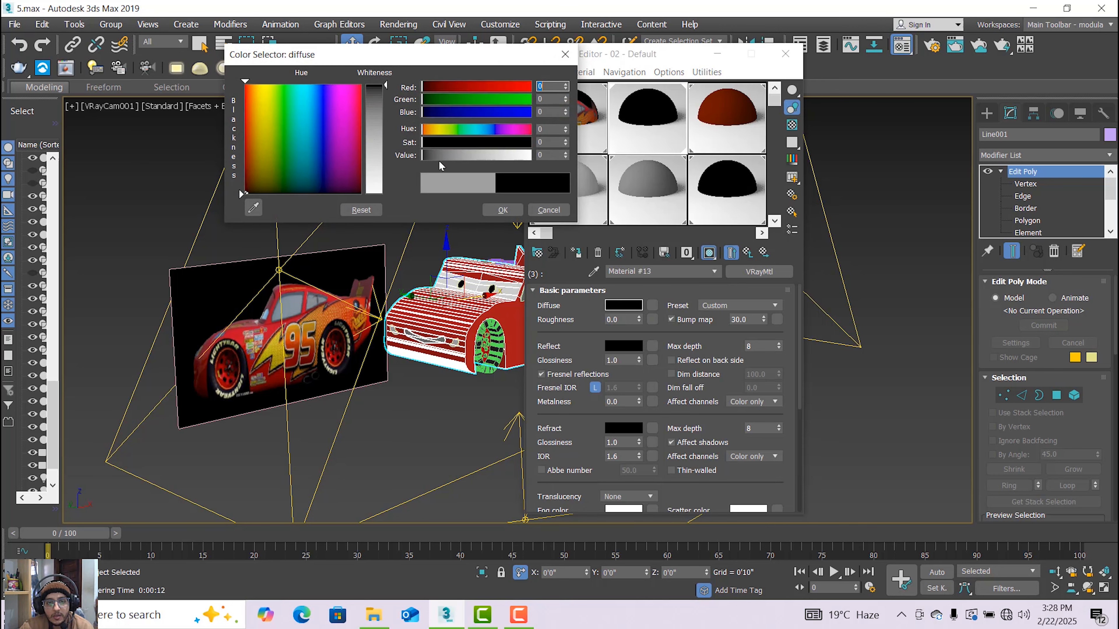
{"action": "left_click", "coordinate": [502, 210]}
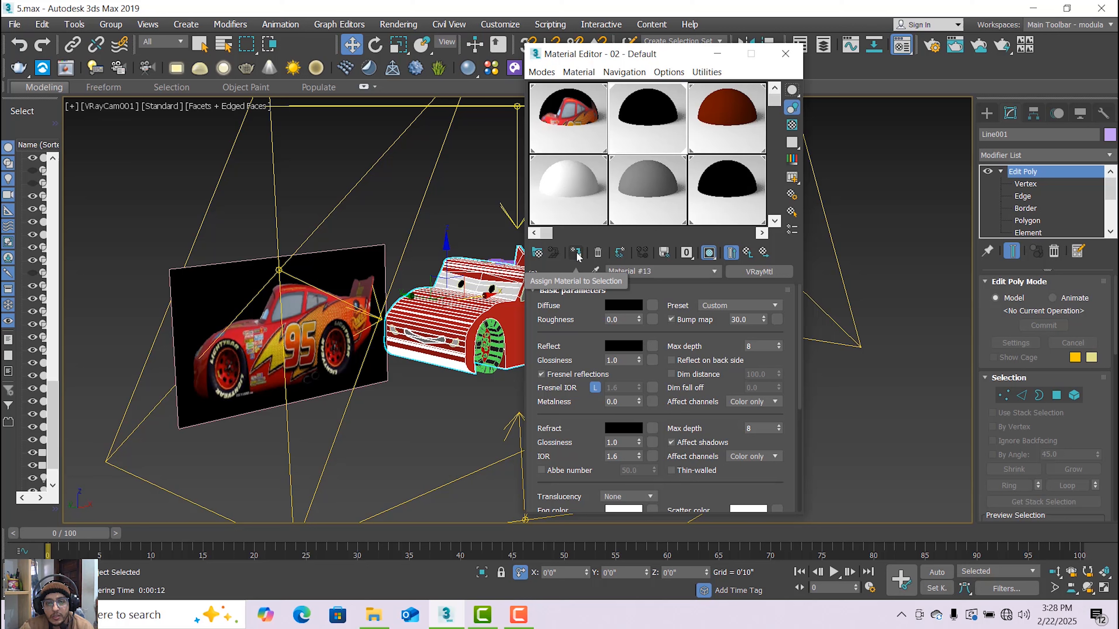
{"action": "left_click", "coordinate": [707, 255]}
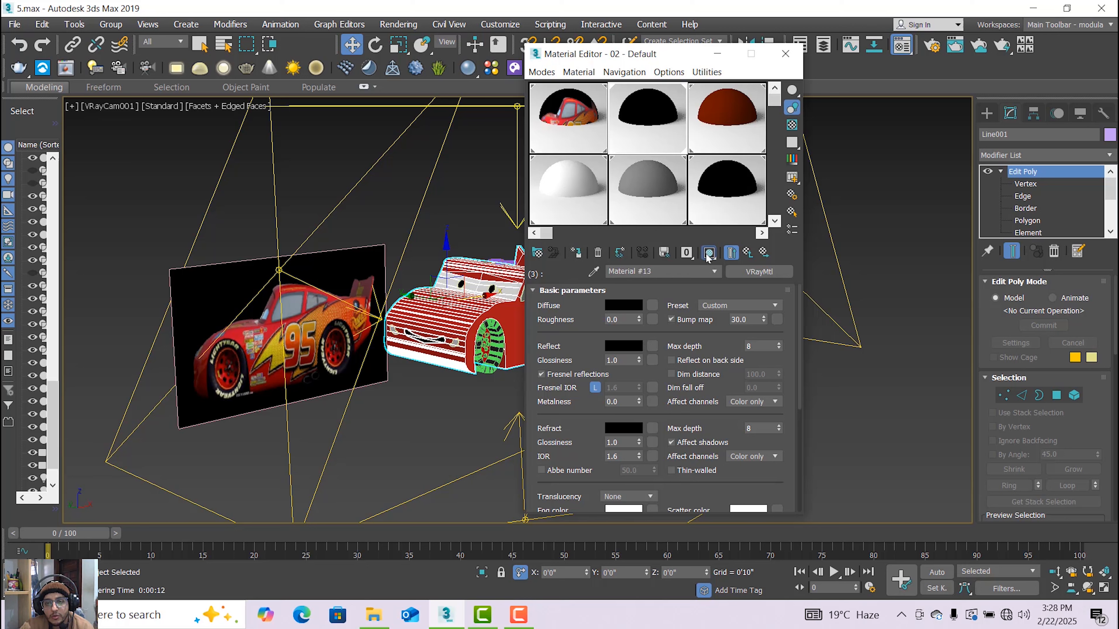
- Set the viewport to the VRayCam001 camera view and select VRayCam001 by name from the scene's object list
{"action": "left_click", "coordinate": [122, 107]}
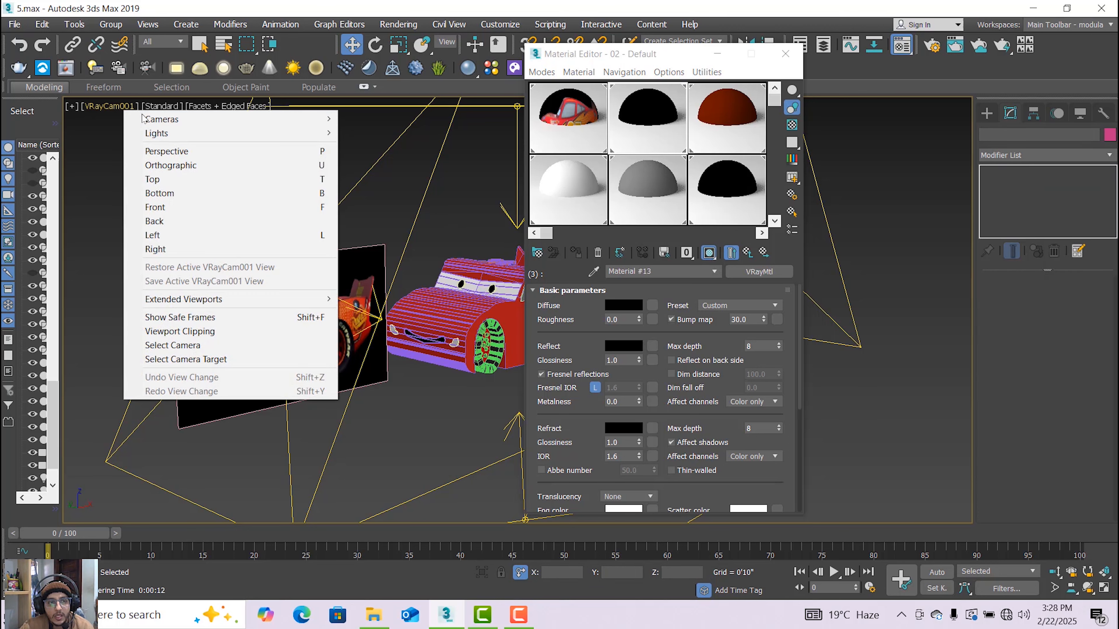
{"action": "mouse_move", "coordinate": [145, 116]}
{"action": "left_click", "coordinate": [358, 120]}
{"action": "left_click", "coordinate": [223, 44]}
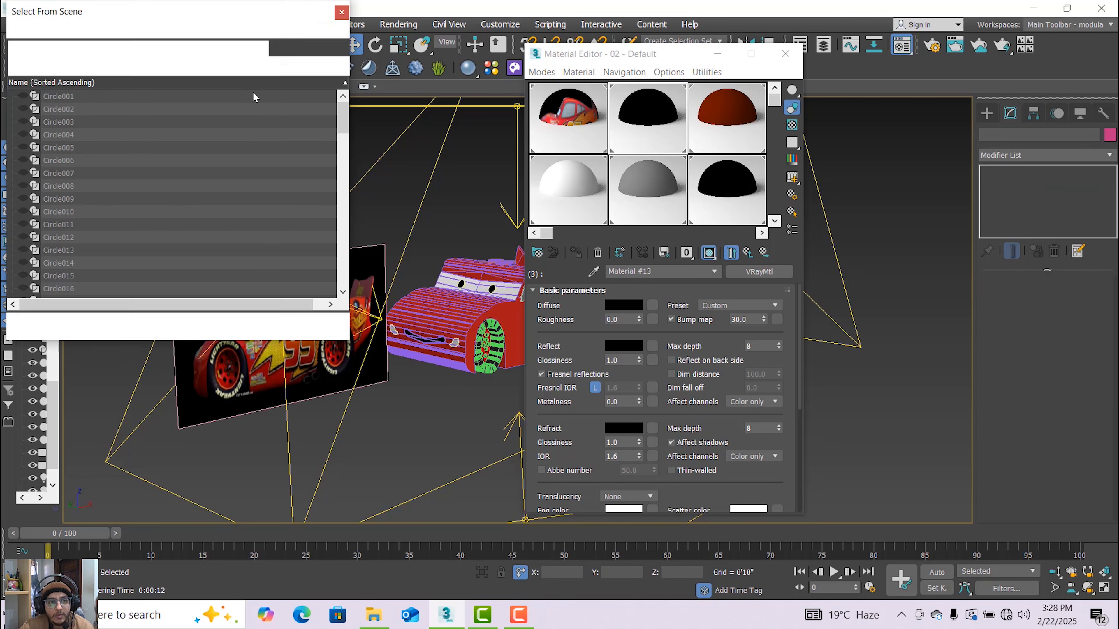
{"action": "left_click_drag", "start_coordinate": [343, 118], "coordinate": [347, 286]}
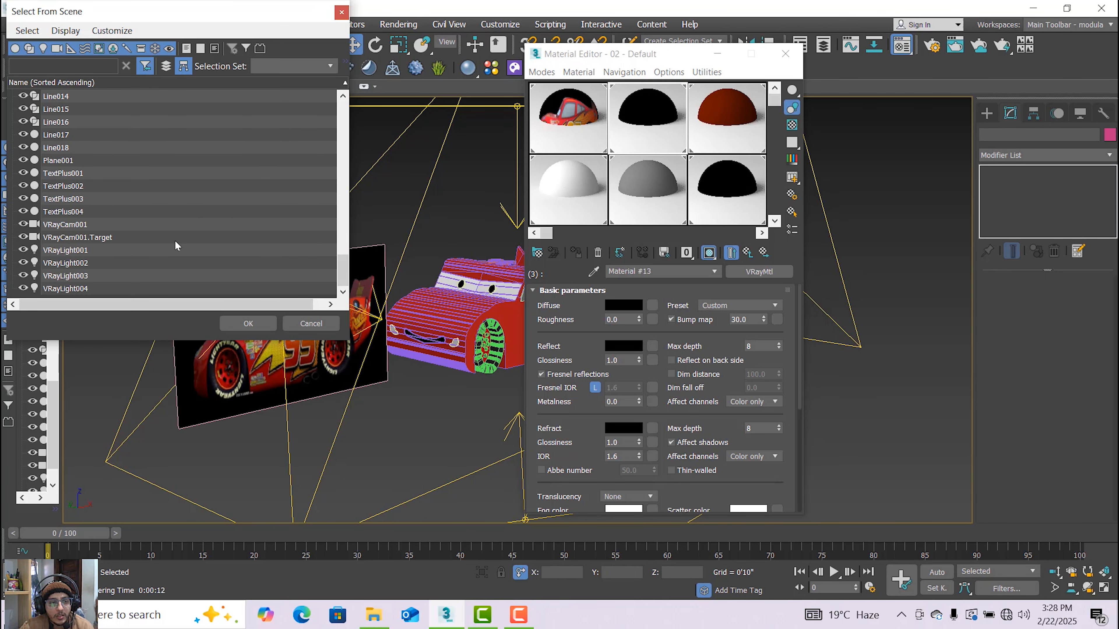
{"action": "left_click", "coordinate": [181, 250]}
{"action": "left_click", "coordinate": [183, 225]}
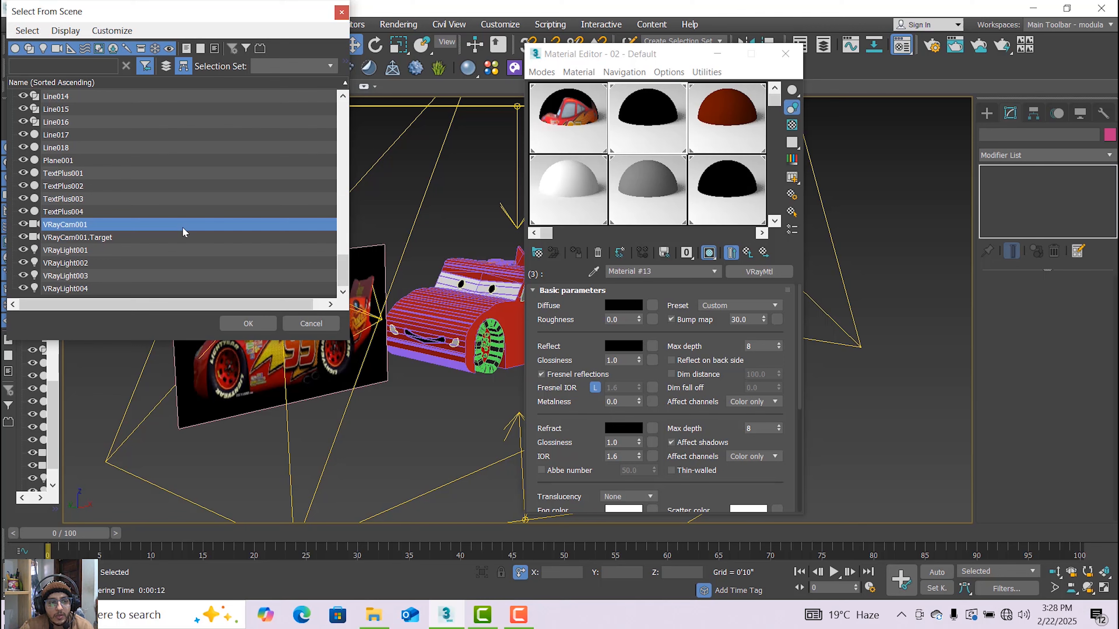
{"action": "left_click", "coordinate": [248, 323]}
- Render the VRayCam001 view with V-Ray and zoom in on the car to check the recoloured material, then close the frame buffer
{"action": "left_click", "coordinate": [398, 24]}
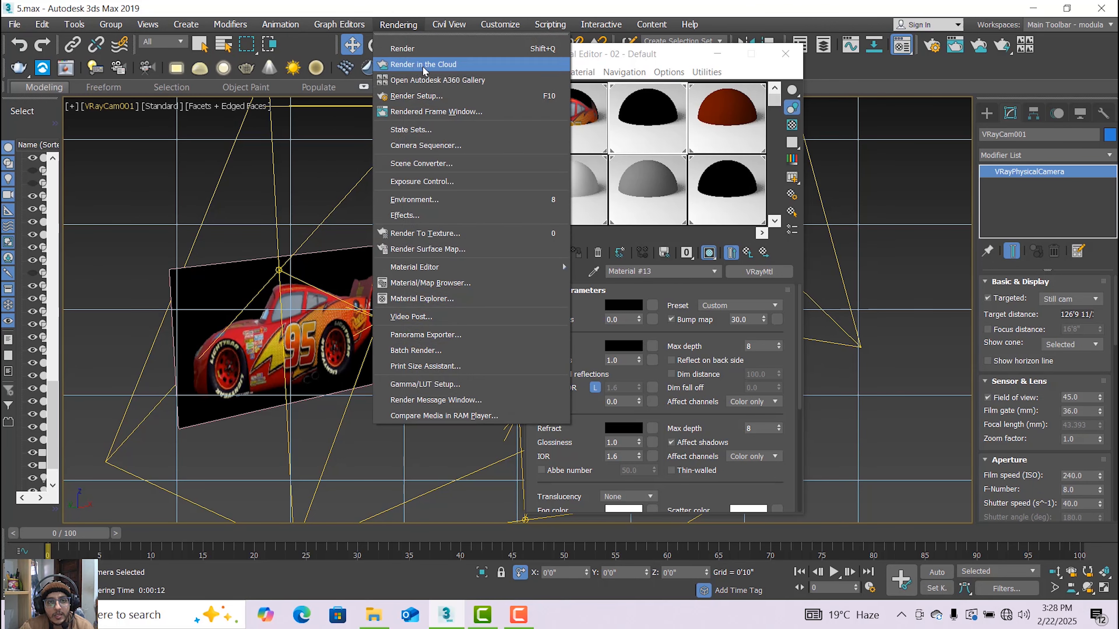
{"action": "left_click", "coordinate": [435, 97]}
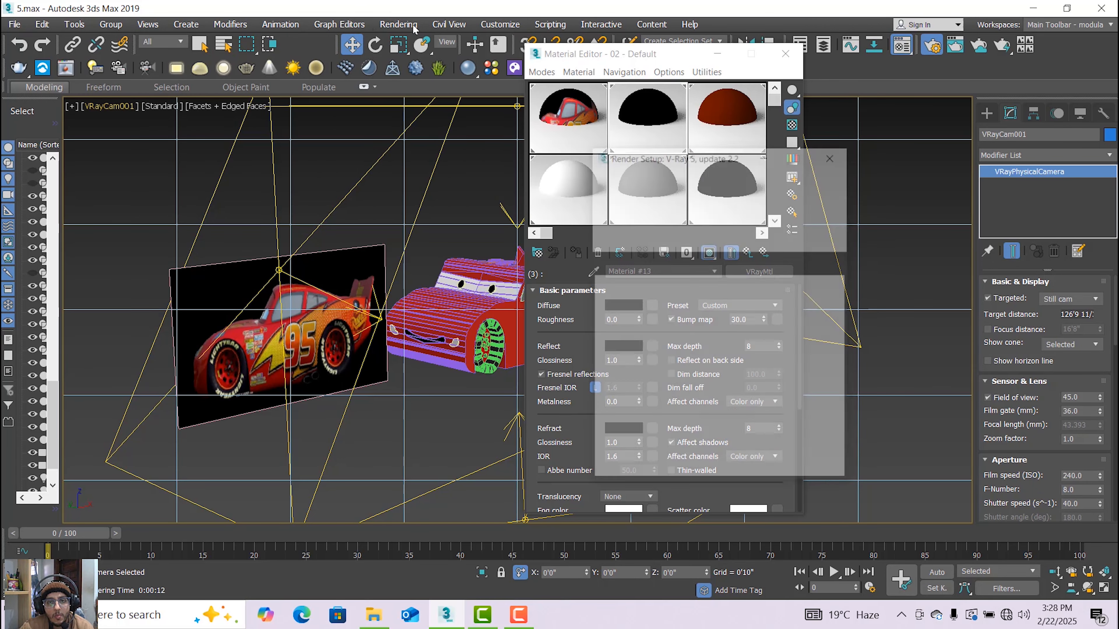
{"action": "left_click", "coordinate": [837, 195]}
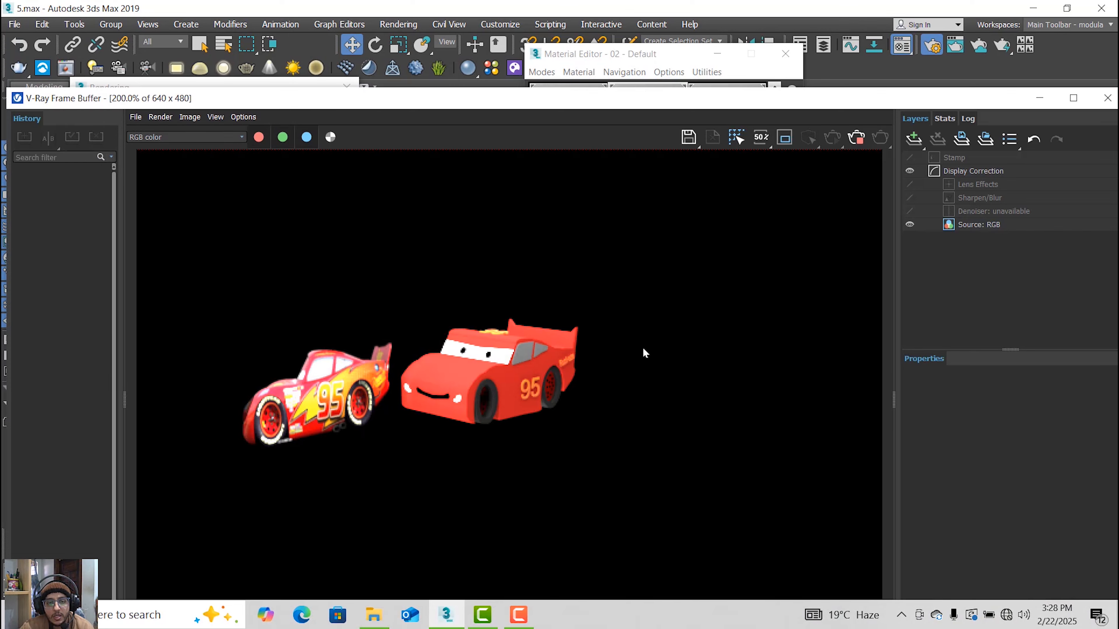
{"action": "scroll", "coordinate": [472, 403], "scroll_direction": "up", "scroll_amount": 3}
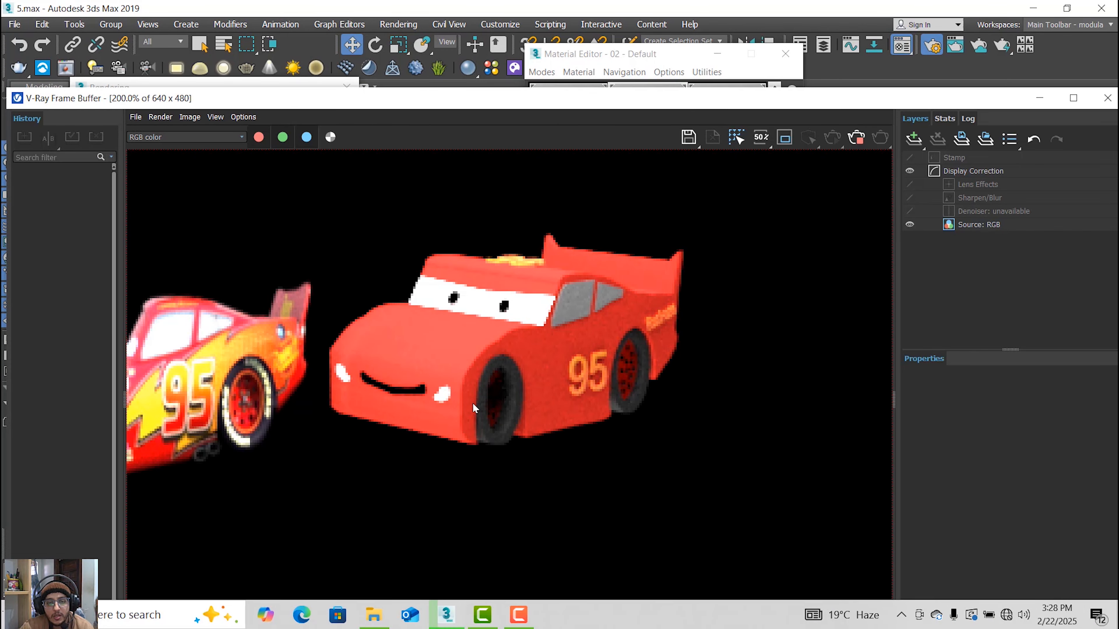
{"action": "scroll", "coordinate": [472, 403], "scroll_direction": "down", "scroll_amount": 2}
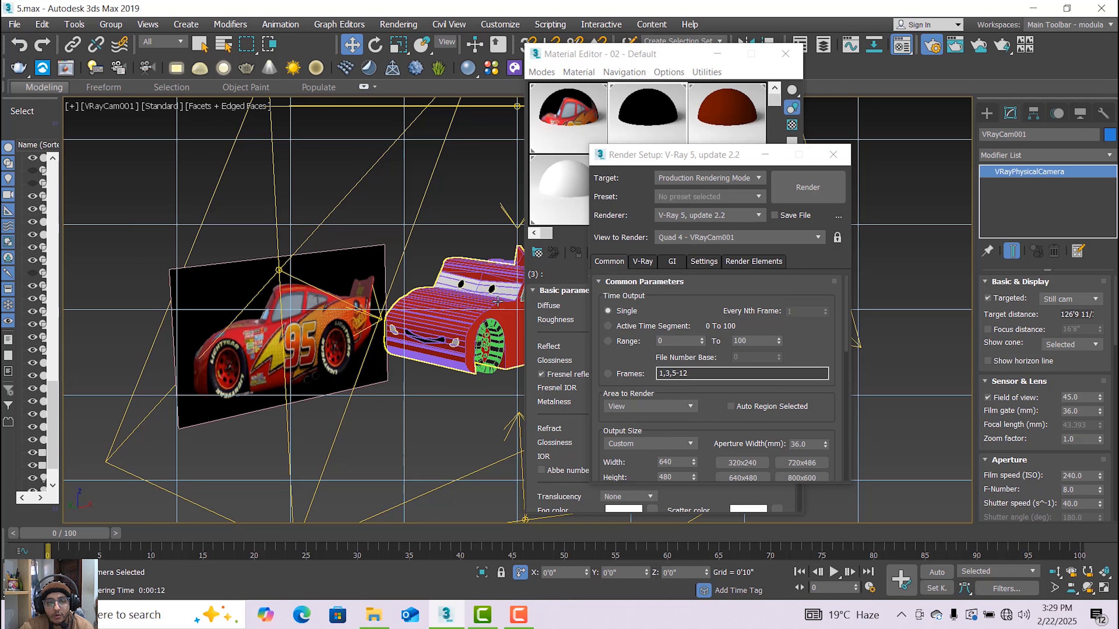
{"action": "left_click", "coordinate": [1043, 12]}
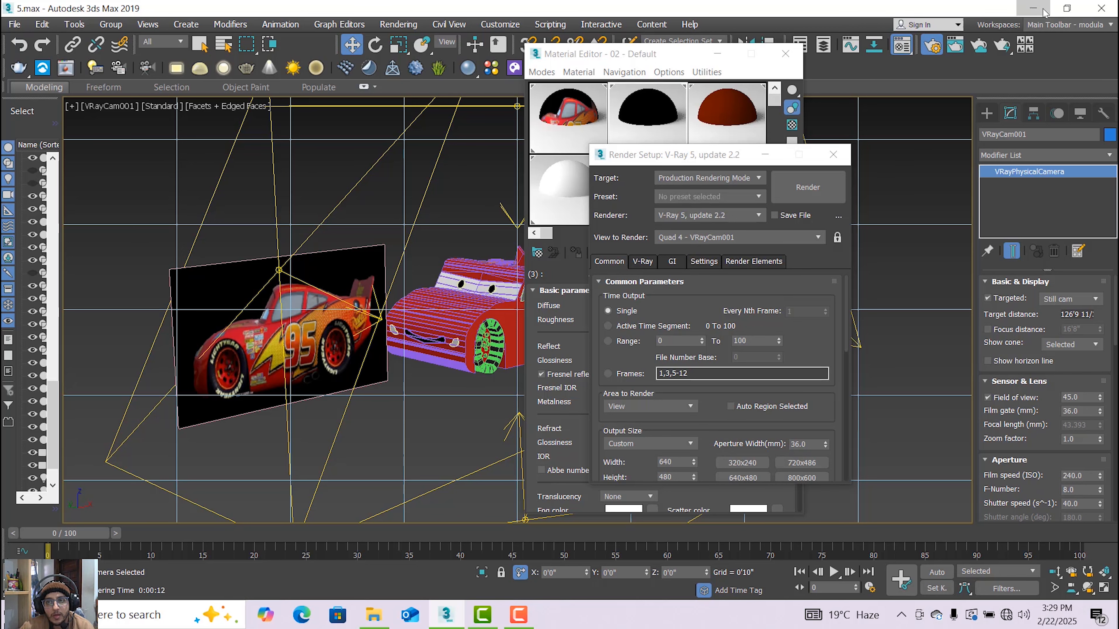